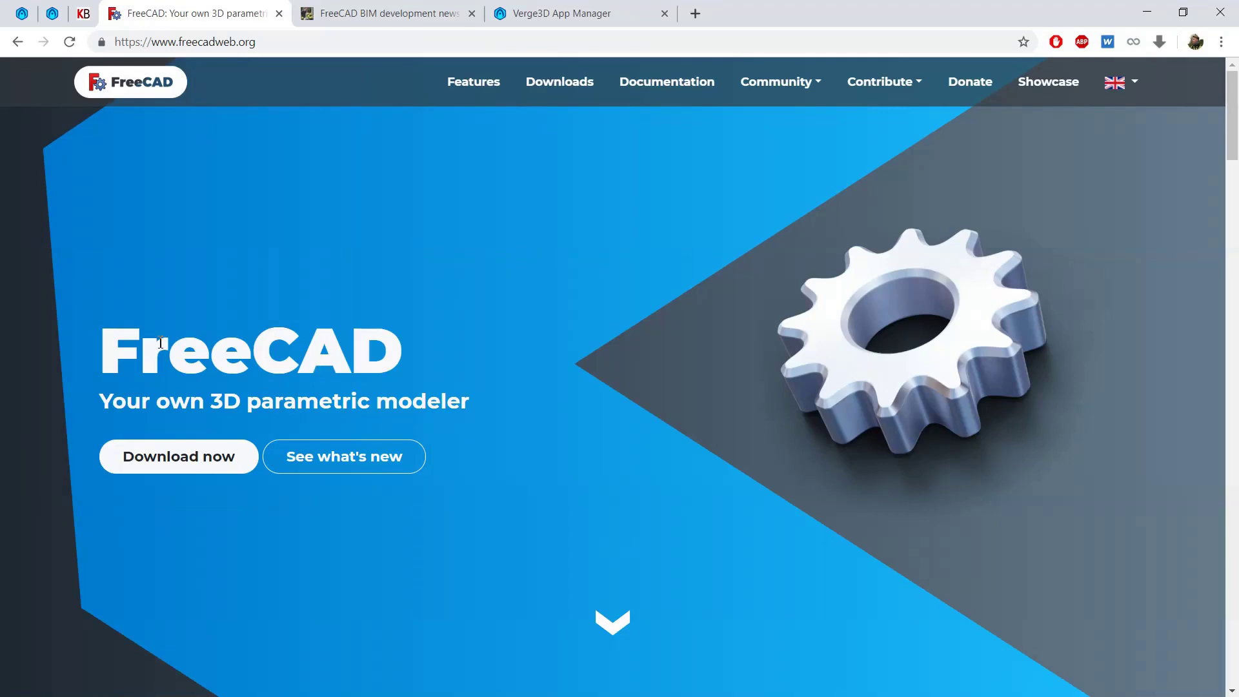
Examine the FreeCAD website and the BIM development news post, focusing on the paragraph about the FreeCAD importer for Blender.
{"action": "left_click_drag", "start_coordinate": [113, 355], "coordinate": [357, 369]}
{"action": "left_click", "coordinate": [452, 362]}
{"action": "left_click_drag", "start_coordinate": [1230, 111], "coordinate": [1079, 110]}
{"action": "left_click", "coordinate": [364, 8]}
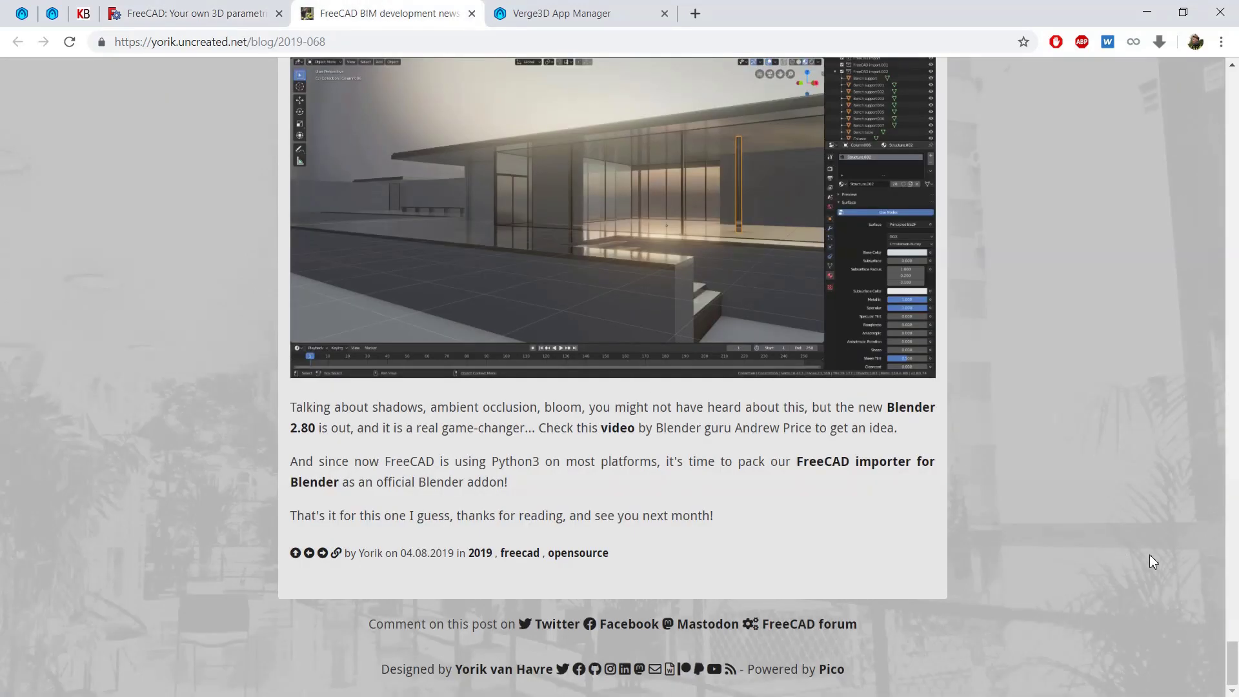
{"action": "left_click_drag", "start_coordinate": [1232, 662], "coordinate": [1094, 622]}
{"action": "left_click_drag", "start_coordinate": [294, 462], "coordinate": [510, 484]}
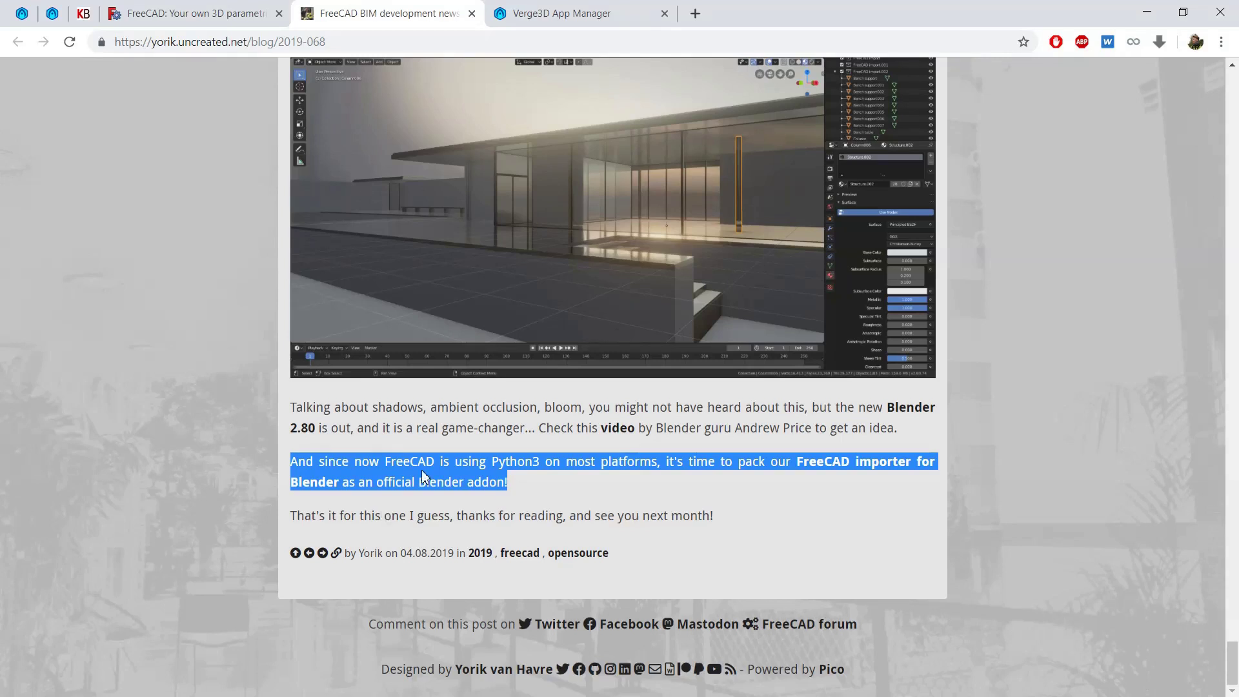
{"action": "left_click", "coordinate": [482, 432]}
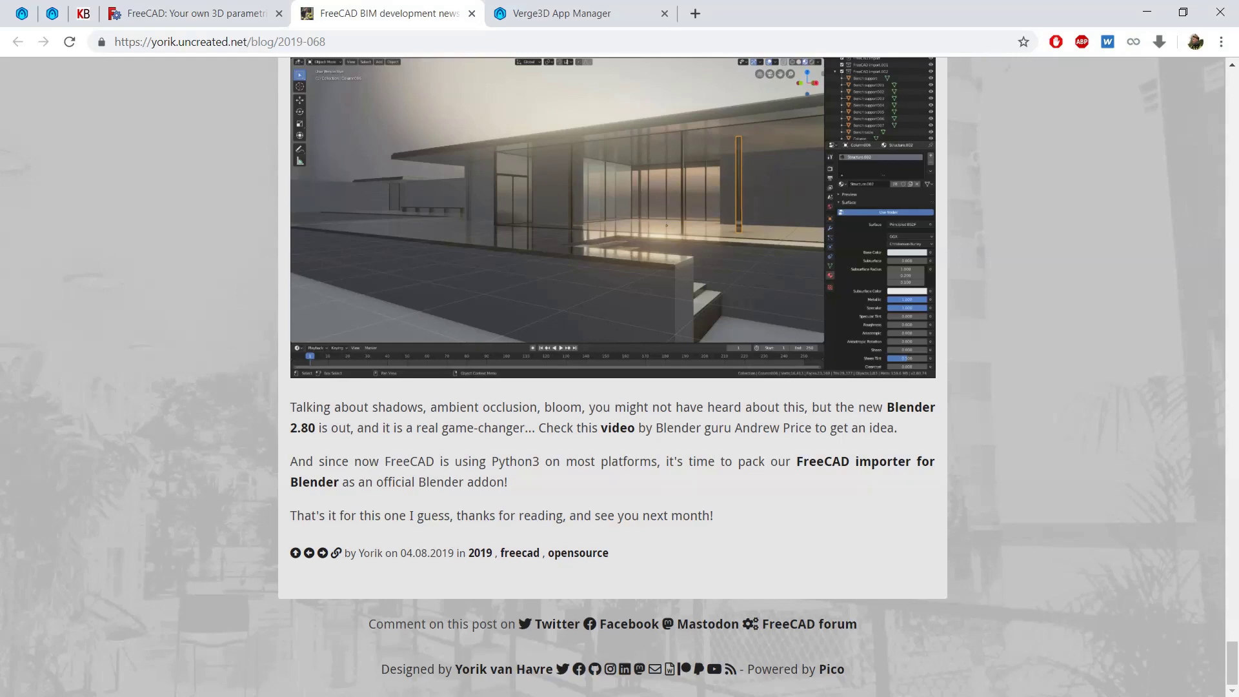
Switch to FreeCAD and export the mechanism document's Part as an Alias Mesh (*.obj) named mechanism in the freecad_tutorial folder.
{"action": "key", "text": "alt+Tab"}
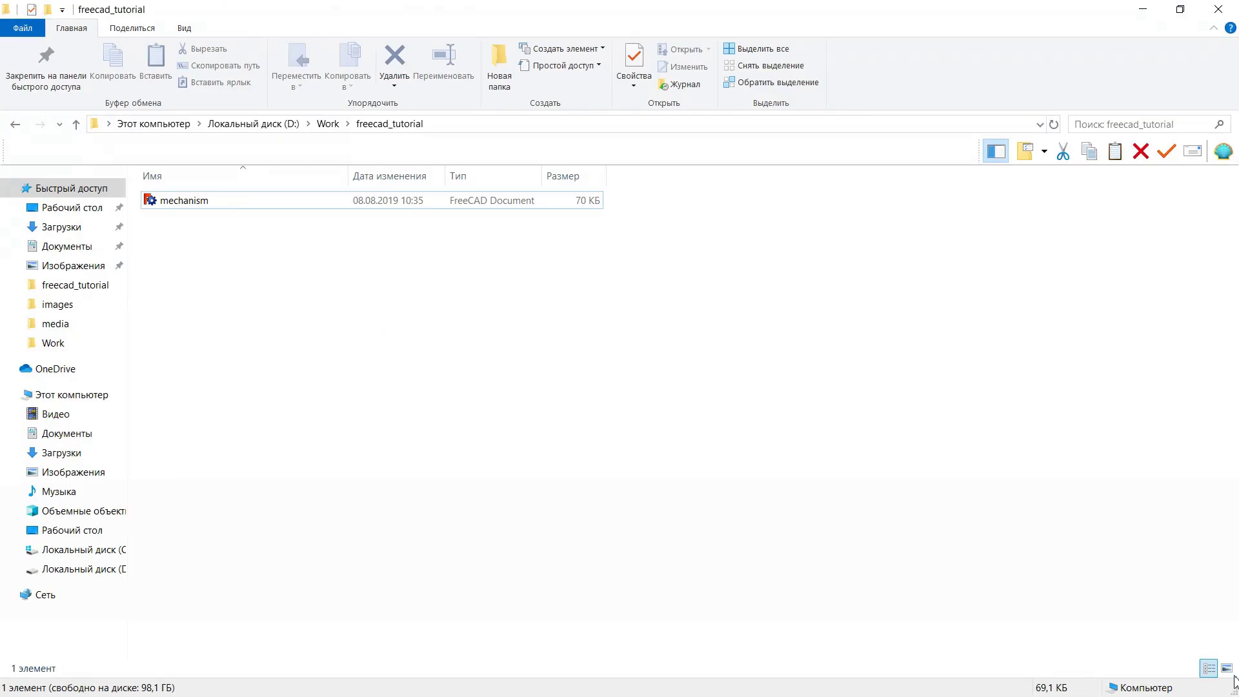
{"action": "key", "text": "alt+Tab"}
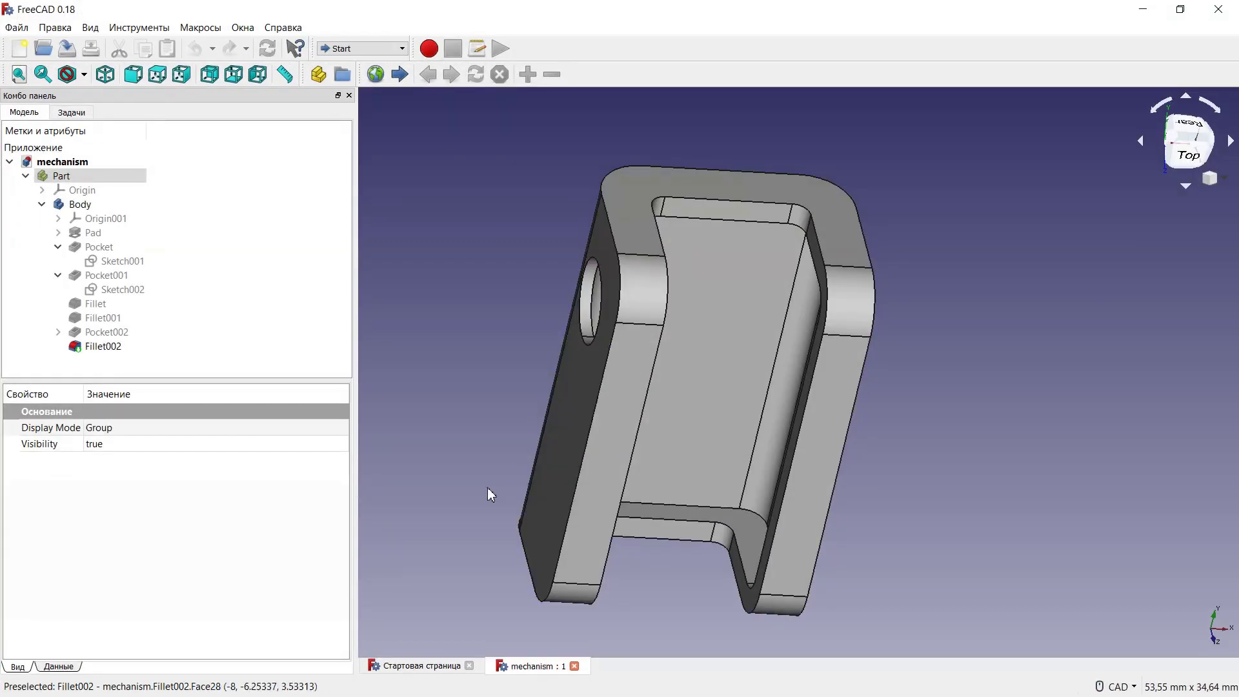
{"action": "right_click_drag", "start_coordinate": [464, 367], "coordinate": [1101, 448], "text": "shift"}
{"action": "right_click_drag", "start_coordinate": [667, 359], "coordinate": [796, 379], "text": "shift"}
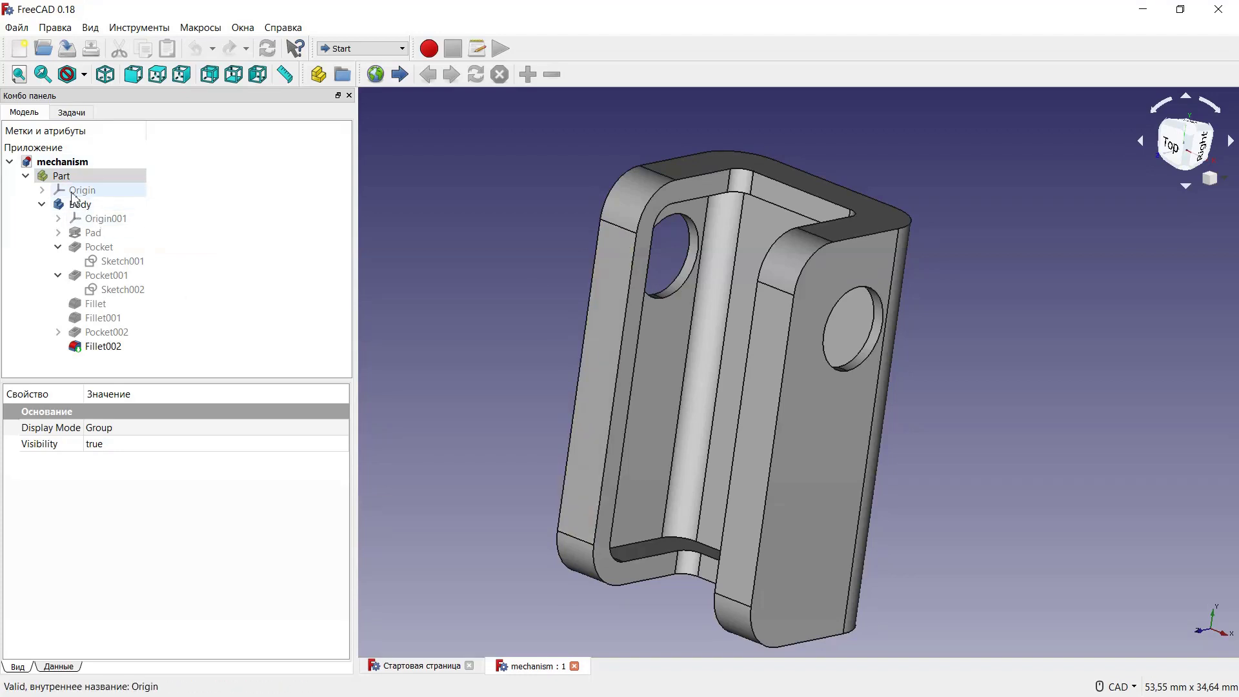
{"action": "left_click", "coordinate": [26, 177]}
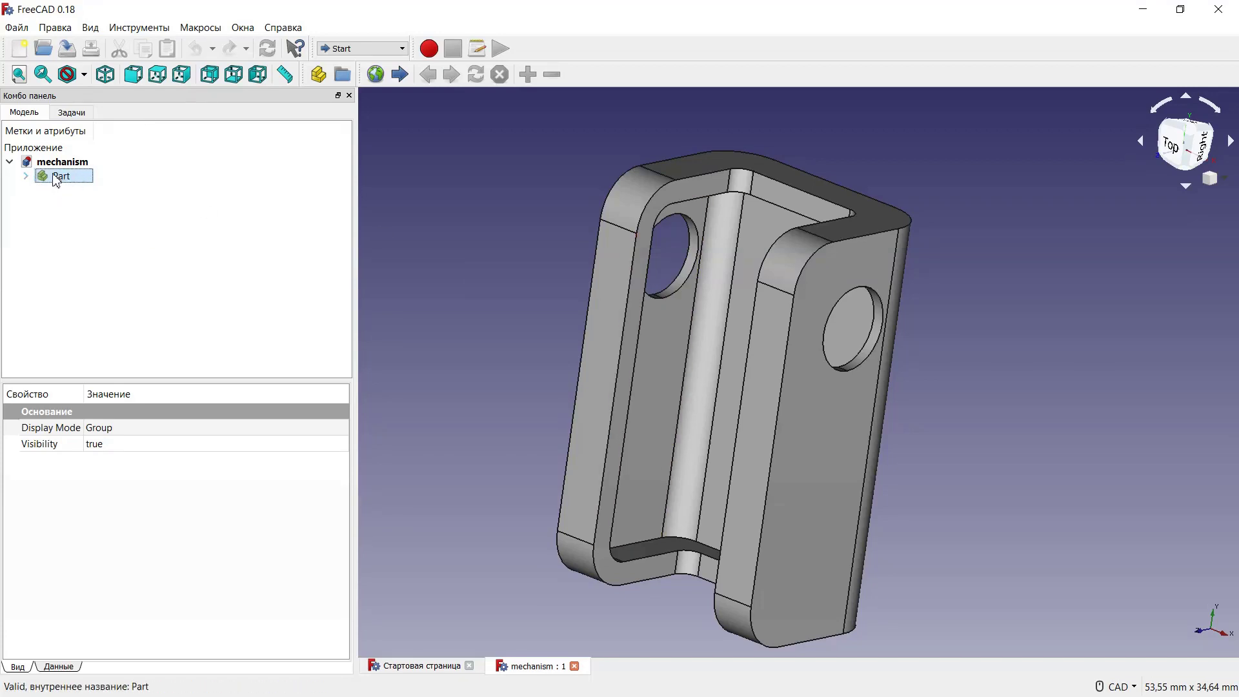
{"action": "left_click", "coordinate": [16, 27]}
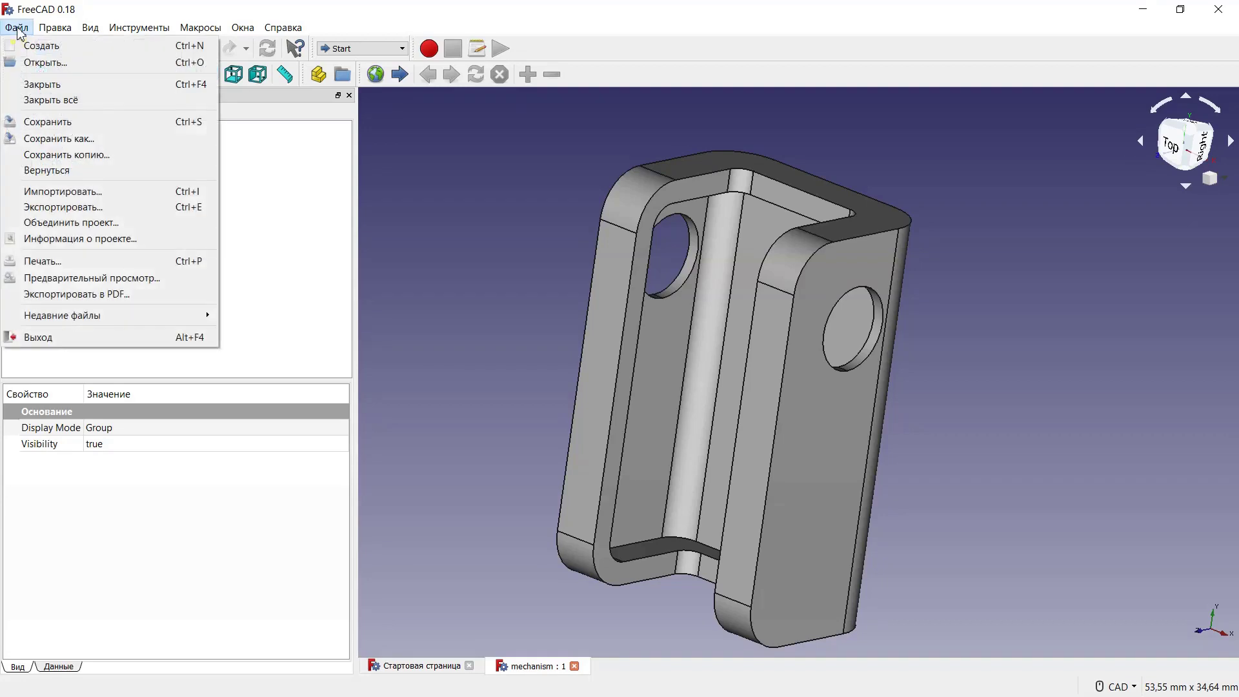
{"action": "left_click", "coordinate": [50, 207]}
{"action": "left_click", "coordinate": [311, 396]}
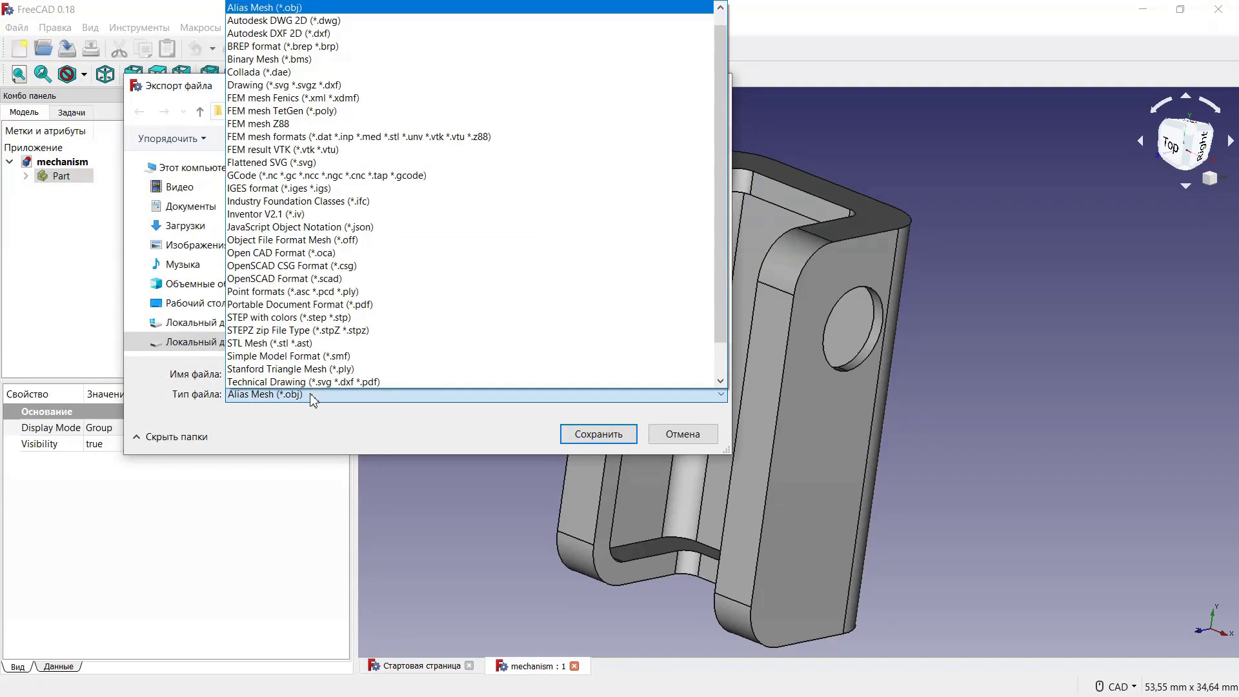
{"action": "left_click", "coordinate": [293, 9]}
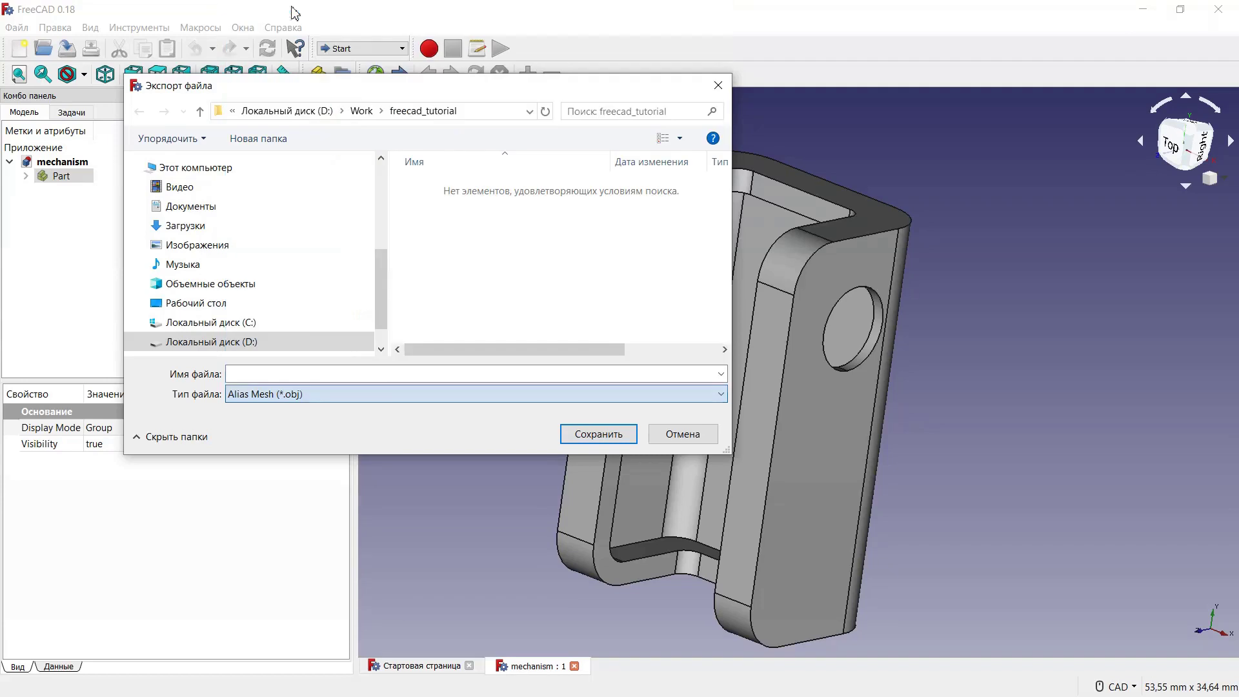
{"action": "left_click", "coordinate": [300, 373]}
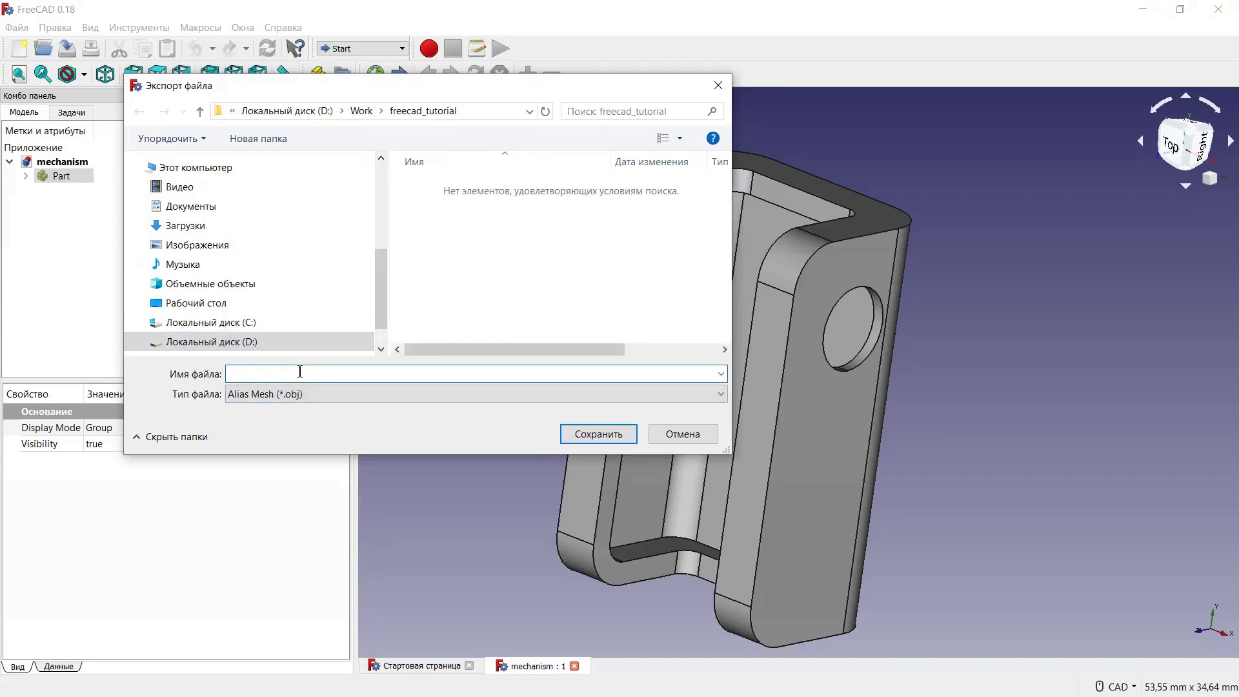
{"action": "type", "text": "mechanism"}
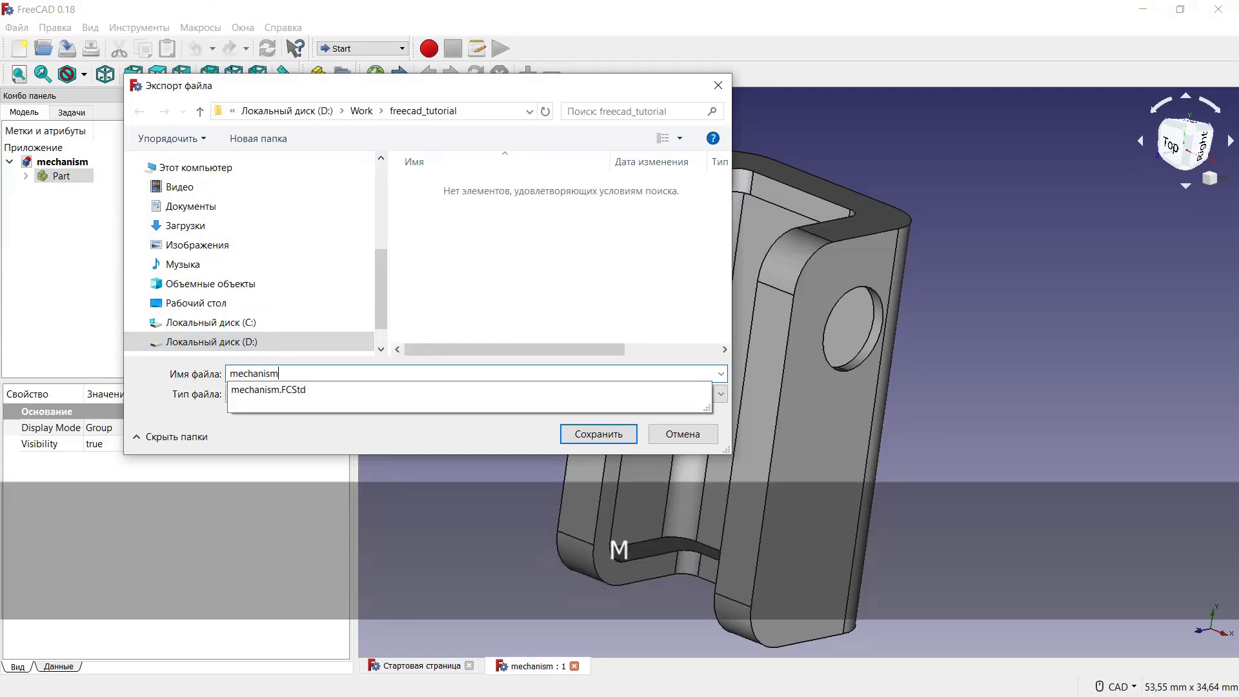
{"action": "left_click", "coordinate": [588, 435]}
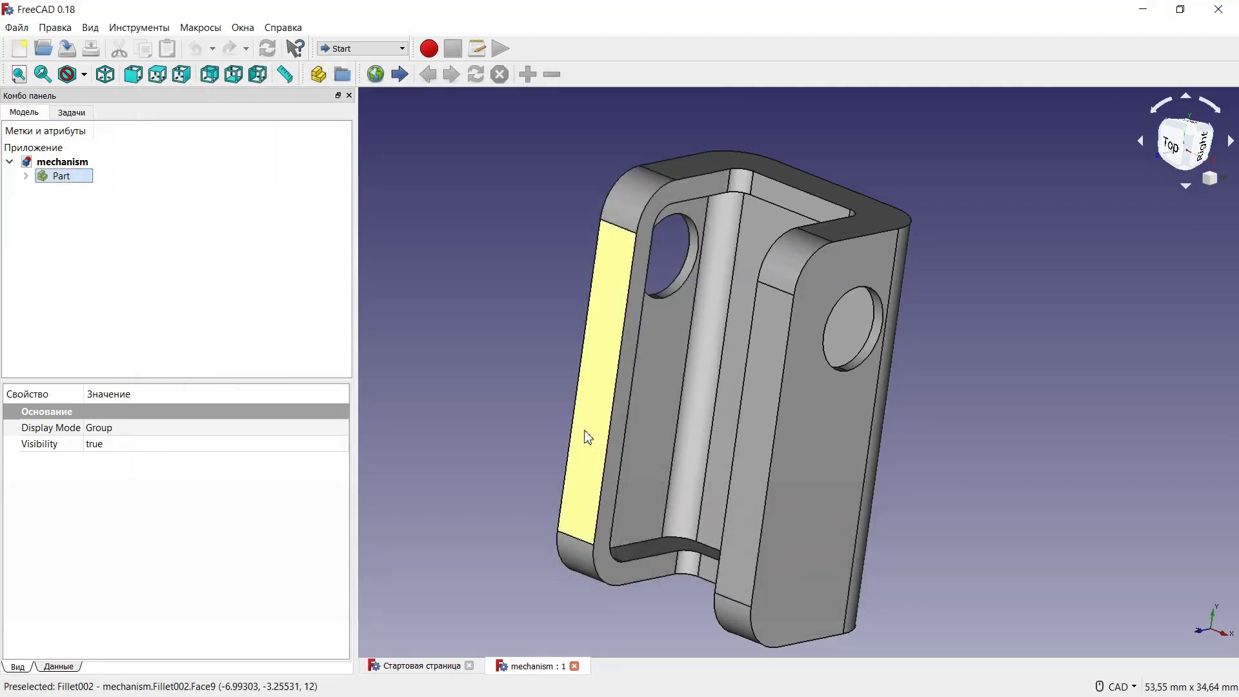
Switch to the file explorer and check the exported mechanism 3D object in the freecad_tutorial folder.
{"action": "key", "text": "alt+Tab"}
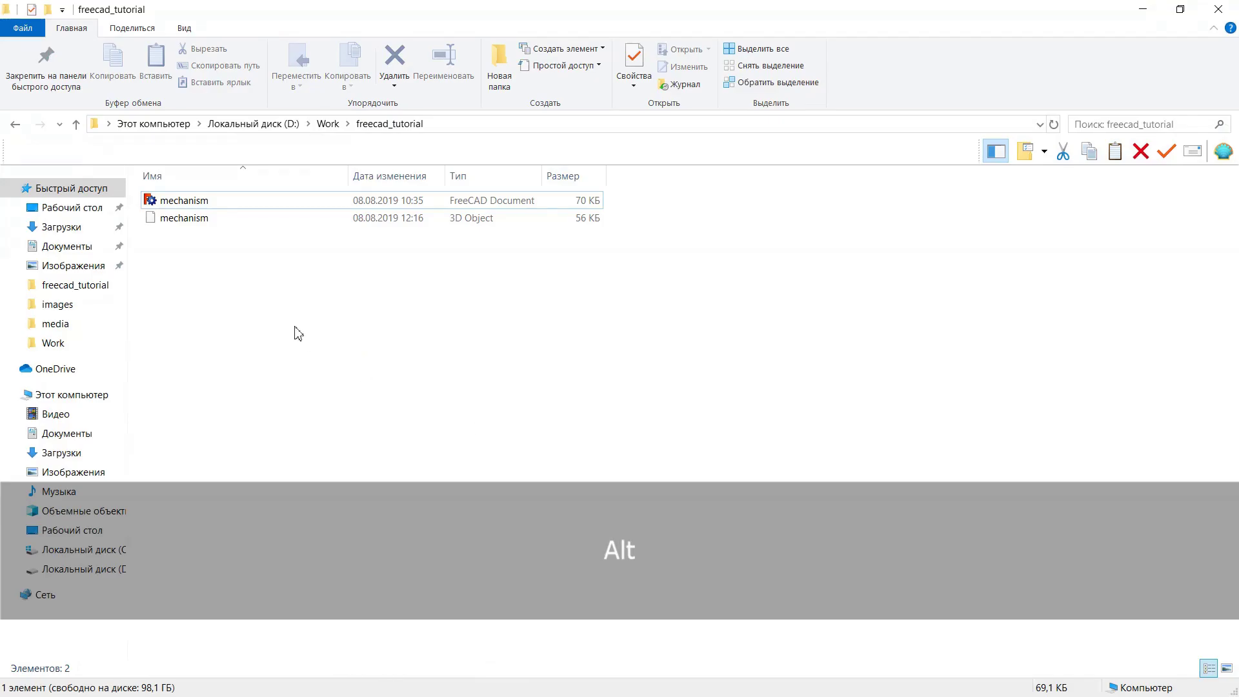
{"action": "left_click", "coordinate": [203, 218]}
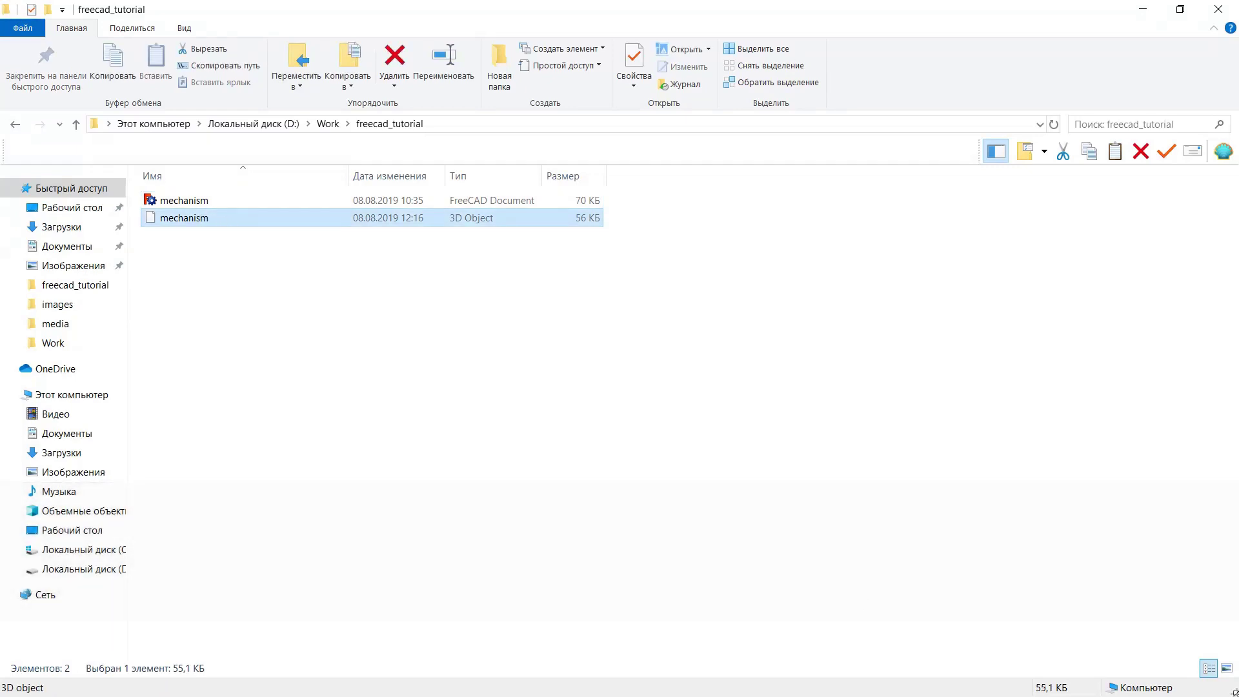
{"action": "key", "text": "Return"}
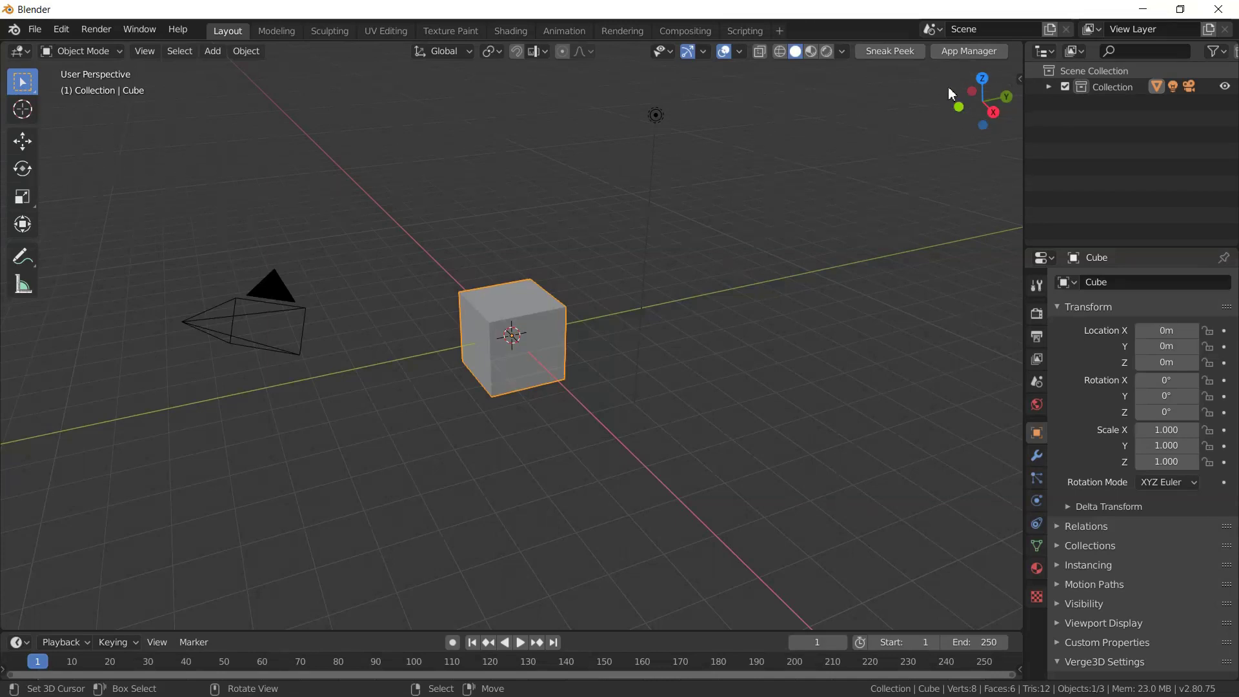
Launch the Verge3D App Manager from Blender and create a Standard app with the directory name freecad_tutorial.
{"action": "left_click", "coordinate": [967, 57]}
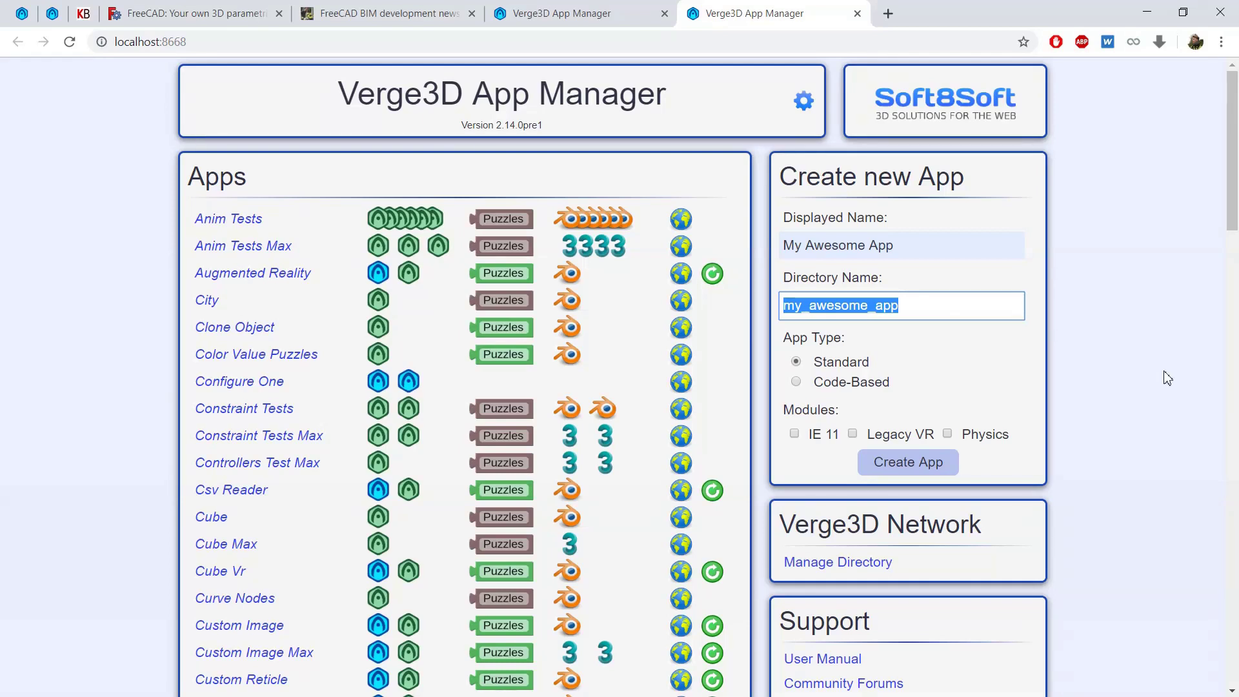
{"action": "type", "text": "frr"}
{"action": "key", "text": "BackSpace"}
{"action": "type", "text": "eecad_tutorial"}
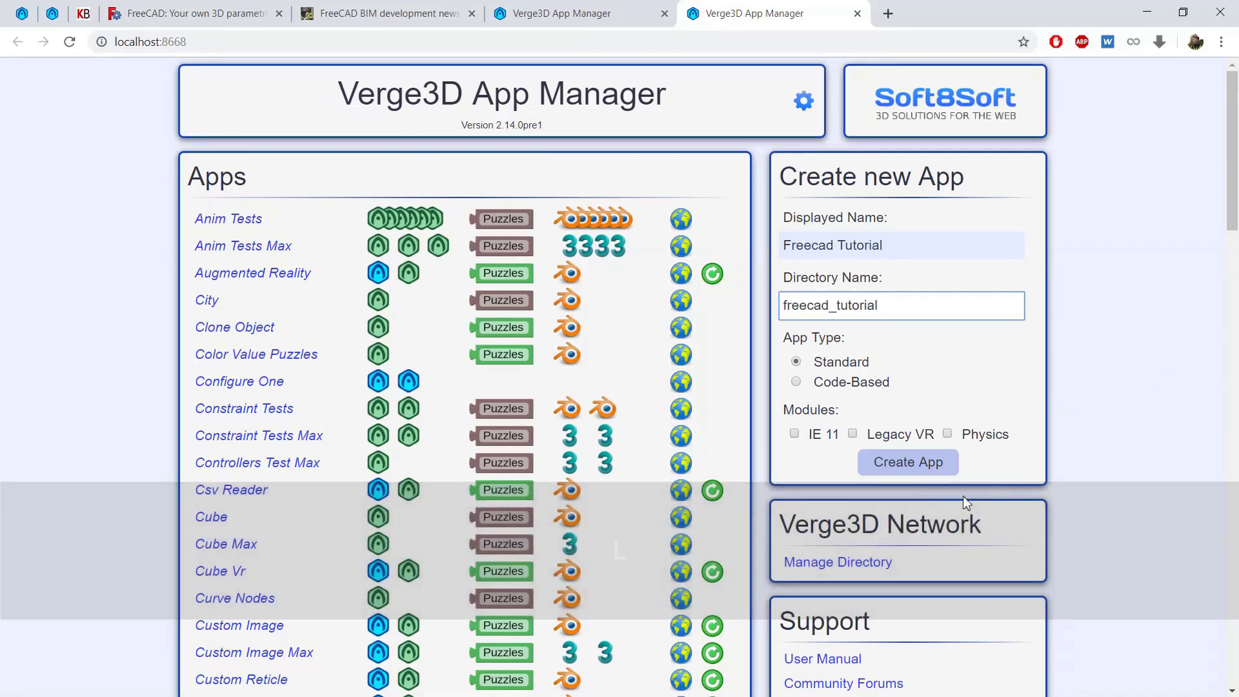
{"action": "left_click", "coordinate": [912, 461]}
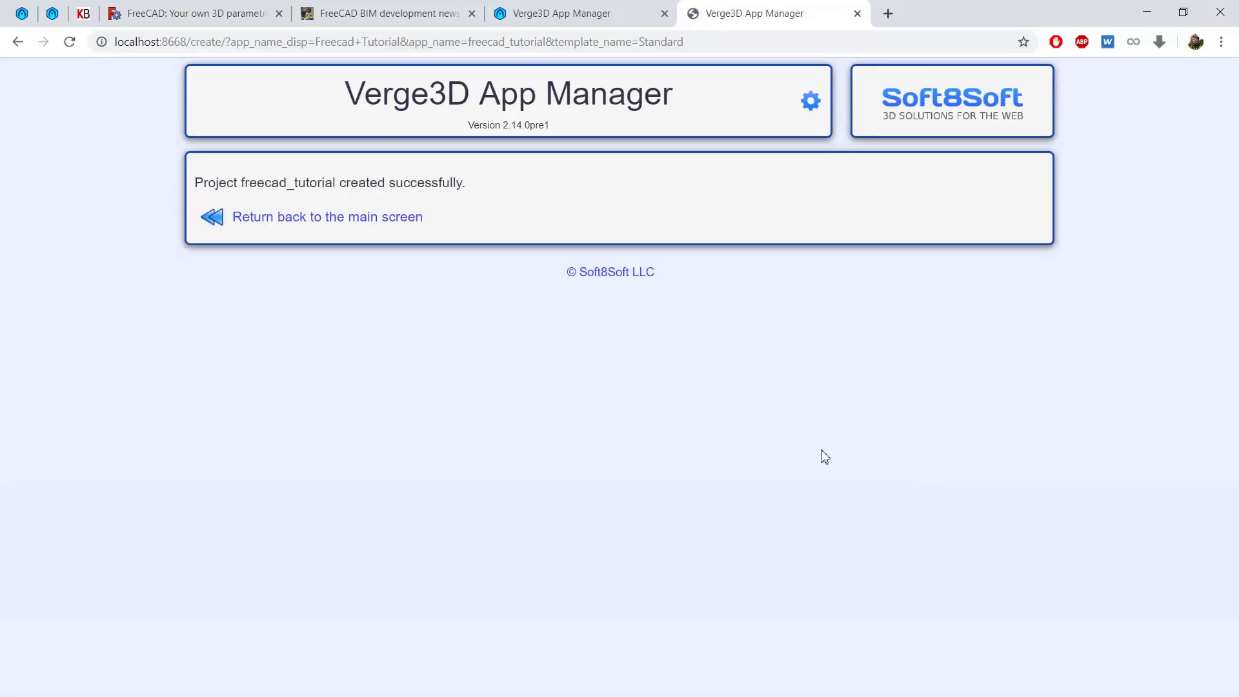
Return to the App Manager's app list and open the Freecad Tutorial app's scene in Blender.
{"action": "left_click", "coordinate": [362, 226]}
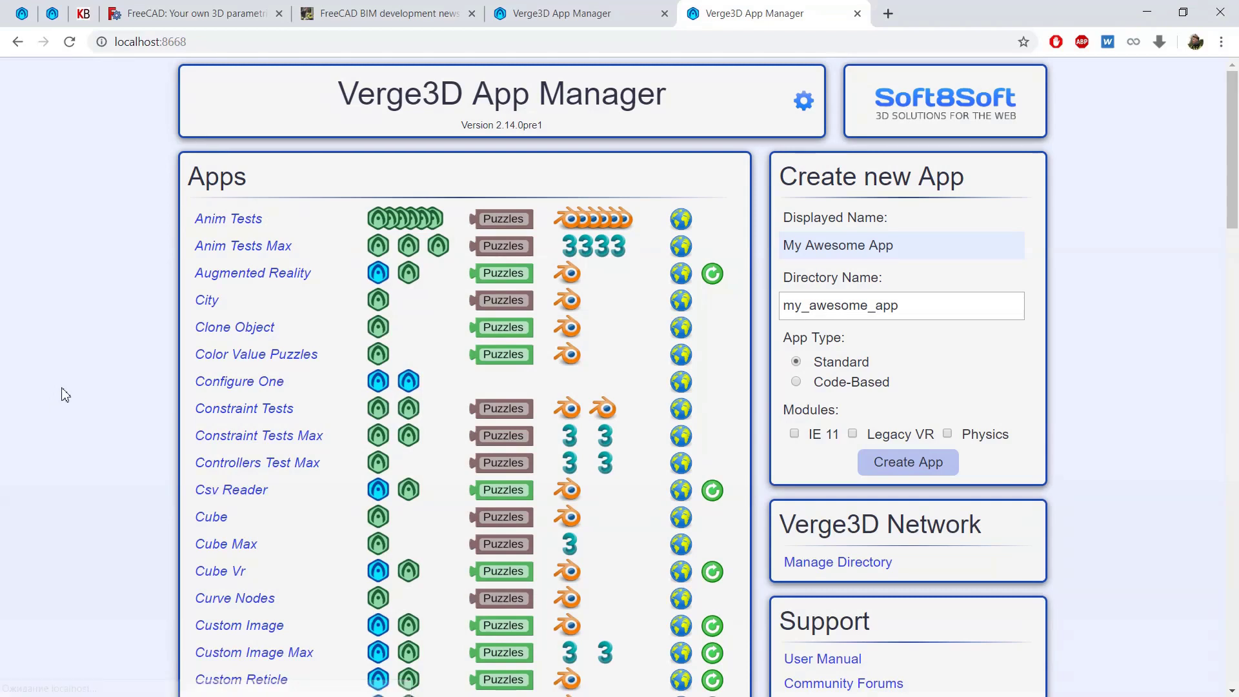
{"action": "scroll", "coordinate": [71, 390], "scroll_direction": "down", "scroll_amount": 6}
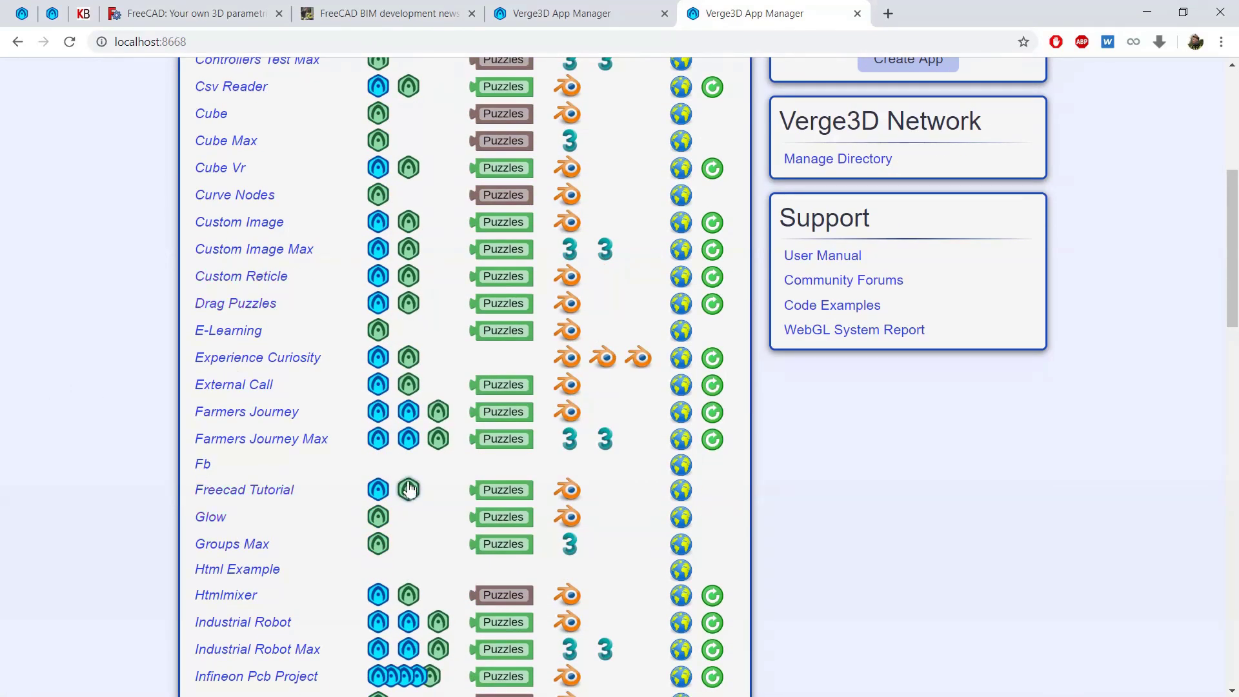
{"action": "left_click", "coordinate": [581, 493]}
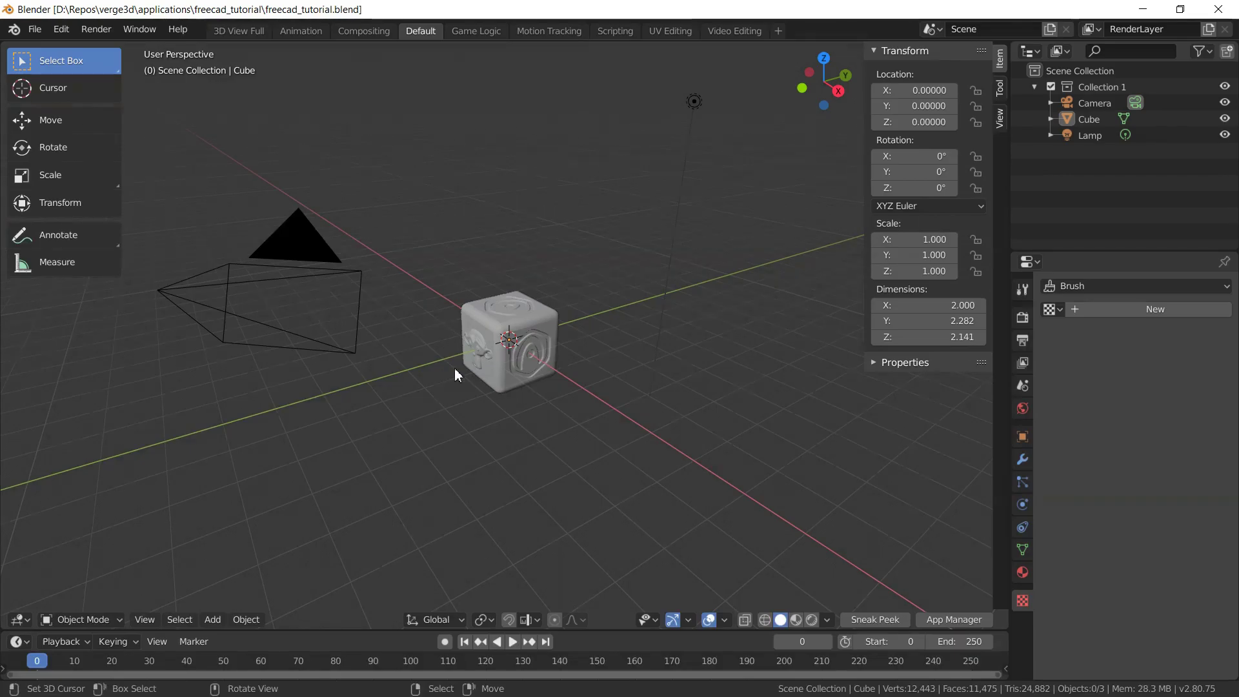
Delete the default Cube from the freecad_tutorial scene.
{"action": "scroll", "coordinate": [478, 336], "scroll_direction": "up", "scroll_amount": 5}
{"action": "left_click", "coordinate": [455, 382]}
{"action": "middle_click_drag", "start_coordinate": [456, 382], "coordinate": [630, 424]}
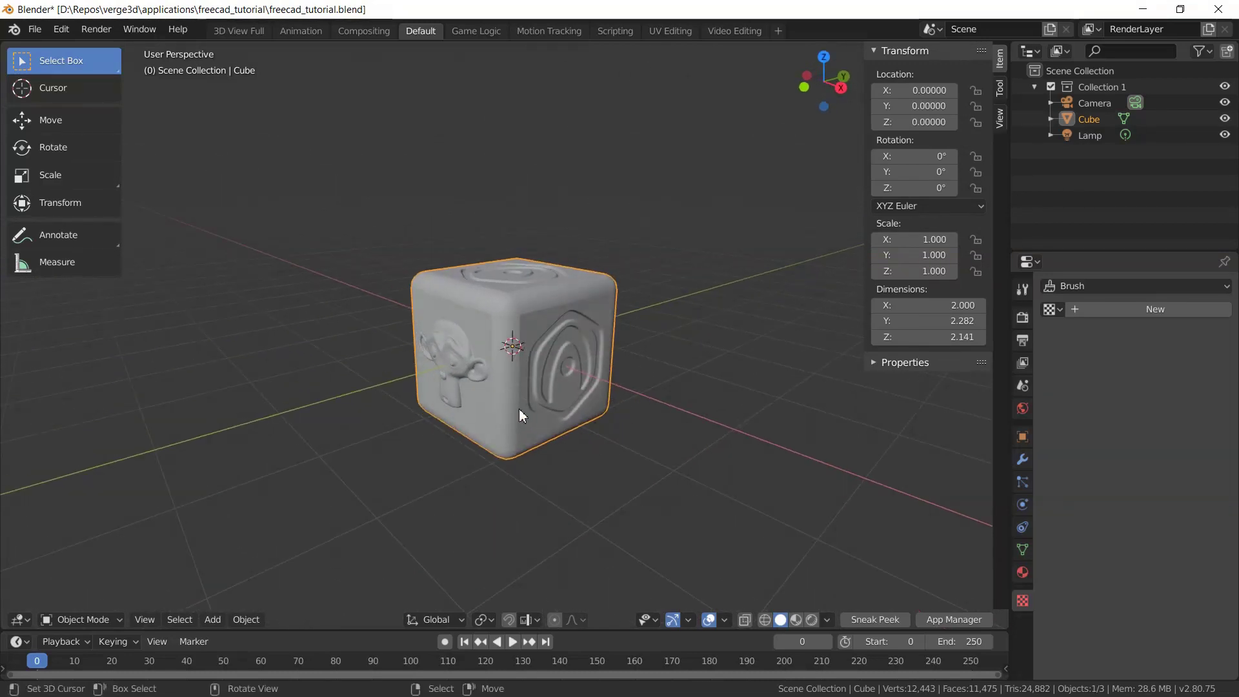
{"action": "scroll", "coordinate": [519, 409], "scroll_direction": "down", "scroll_amount": 3}
{"action": "scroll", "coordinate": [488, 324], "scroll_direction": "up", "scroll_amount": 3}
{"action": "middle_click_drag", "start_coordinate": [488, 324], "coordinate": [533, 370]}
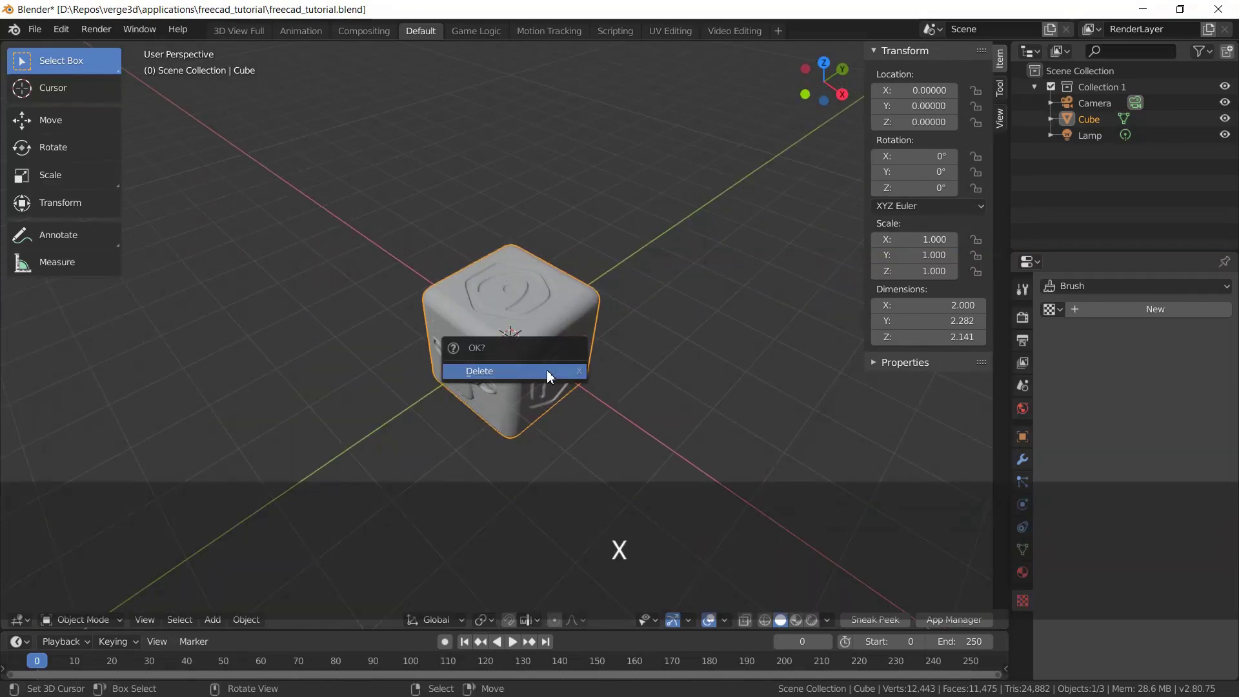
{"action": "left_click", "coordinate": [548, 371]}
Start a Wavefront (.obj) import and select mechanism.obj in D:\Work\freecad_tutorial.
{"action": "left_click", "coordinate": [39, 30]}
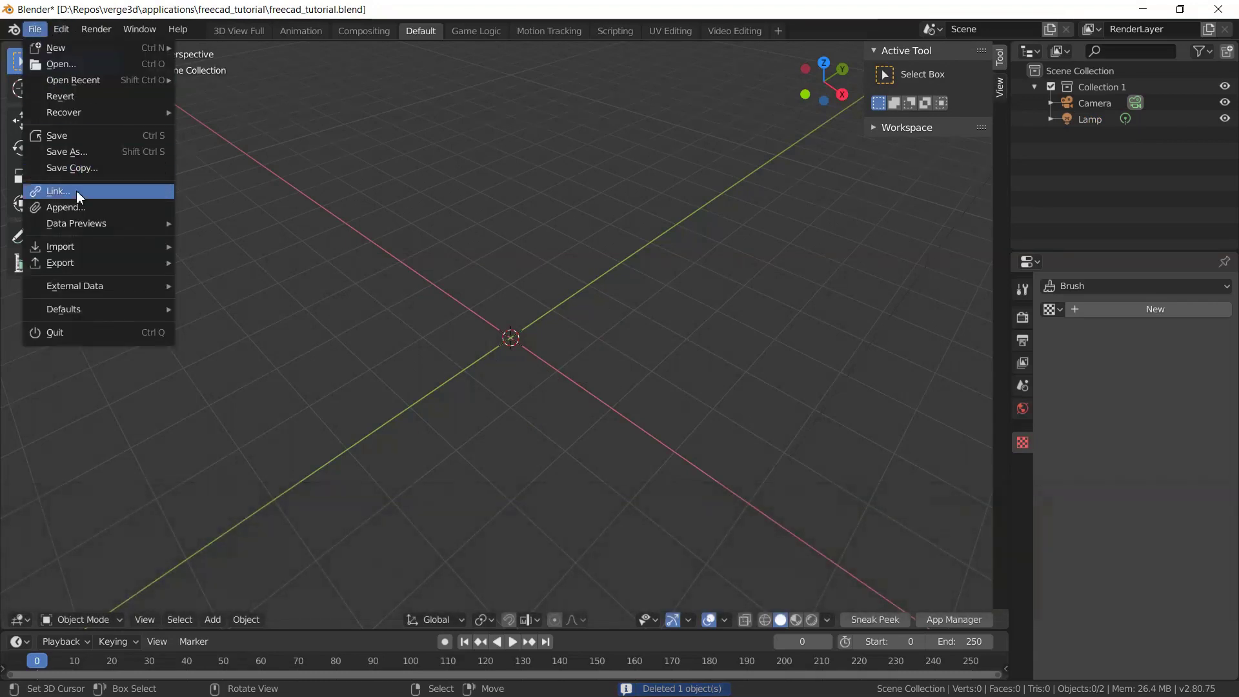
{"action": "mouse_move", "coordinate": [88, 245]}
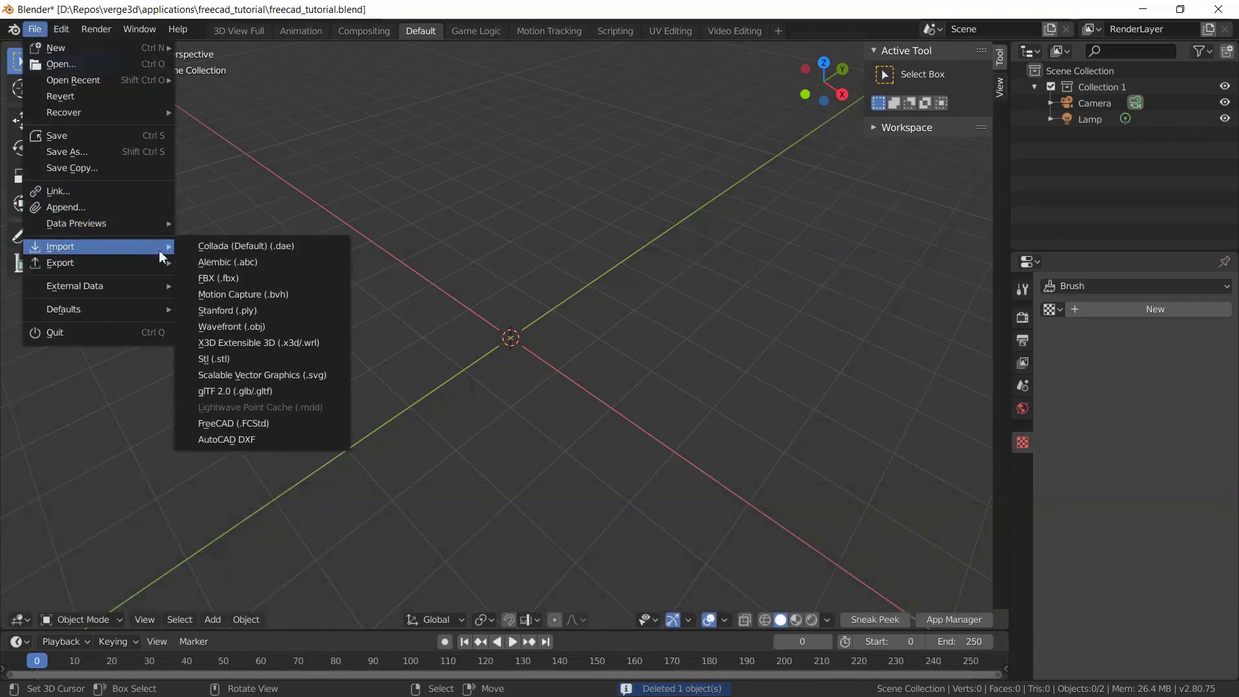
{"action": "left_click", "coordinate": [257, 325]}
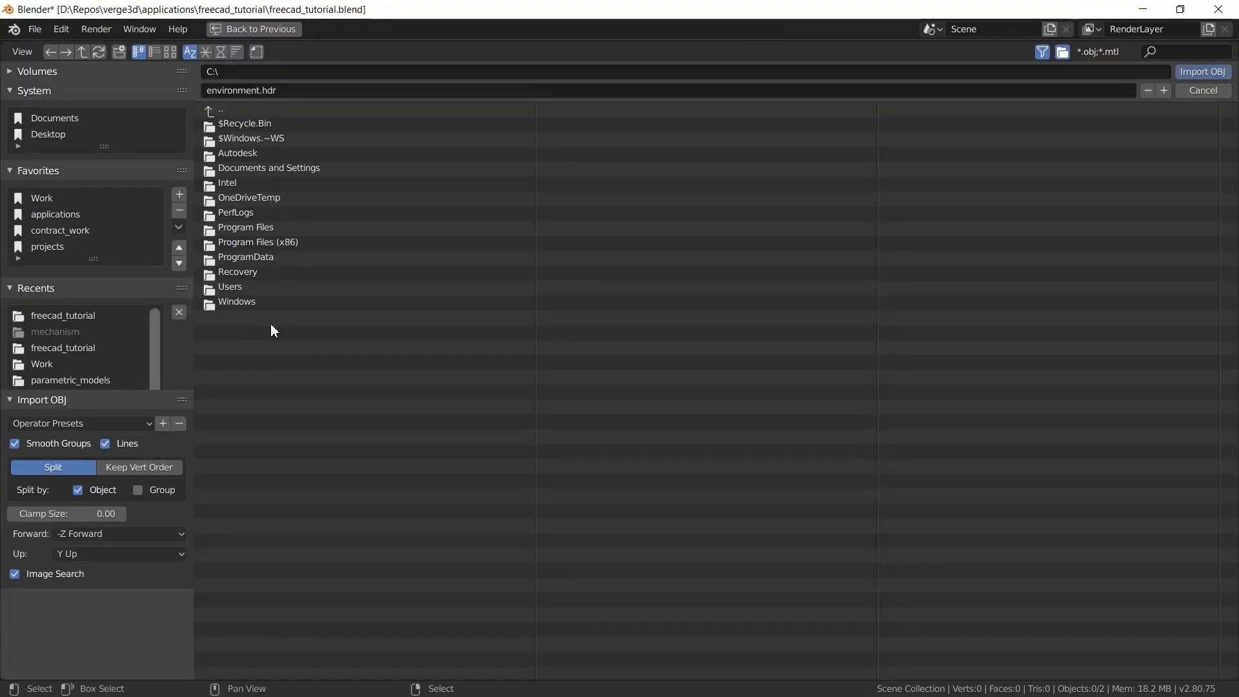
{"action": "left_click", "coordinate": [67, 316]}
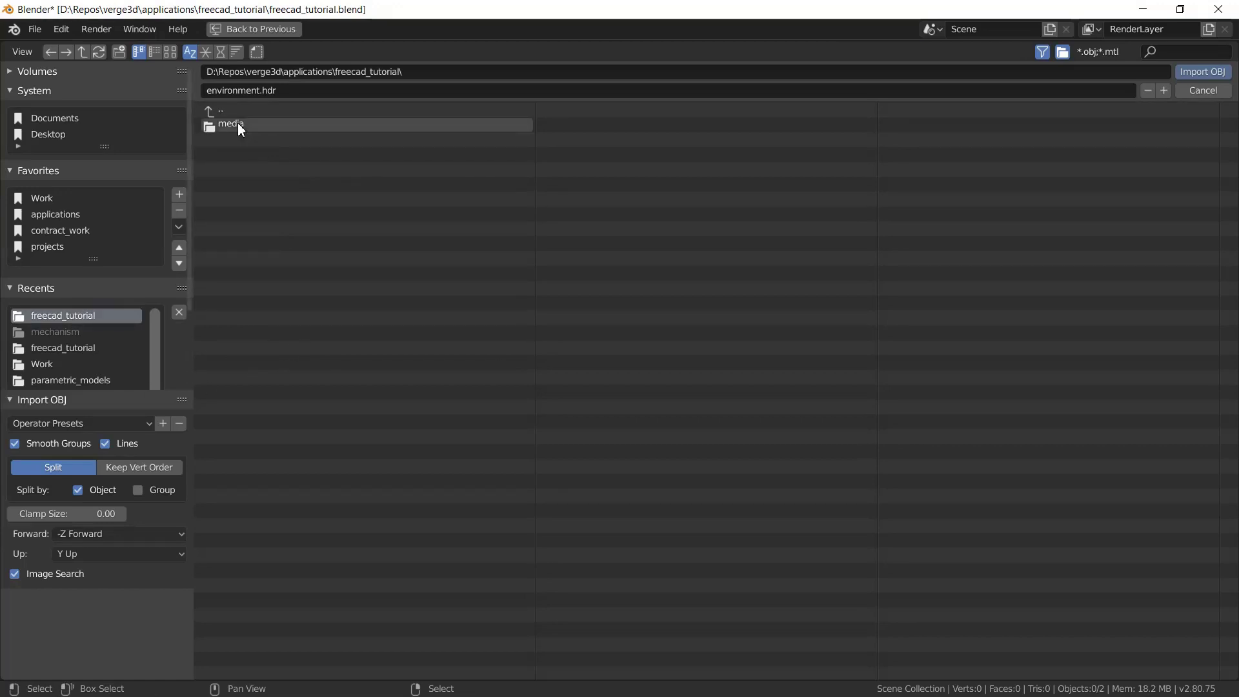
{"action": "left_click", "coordinate": [63, 196]}
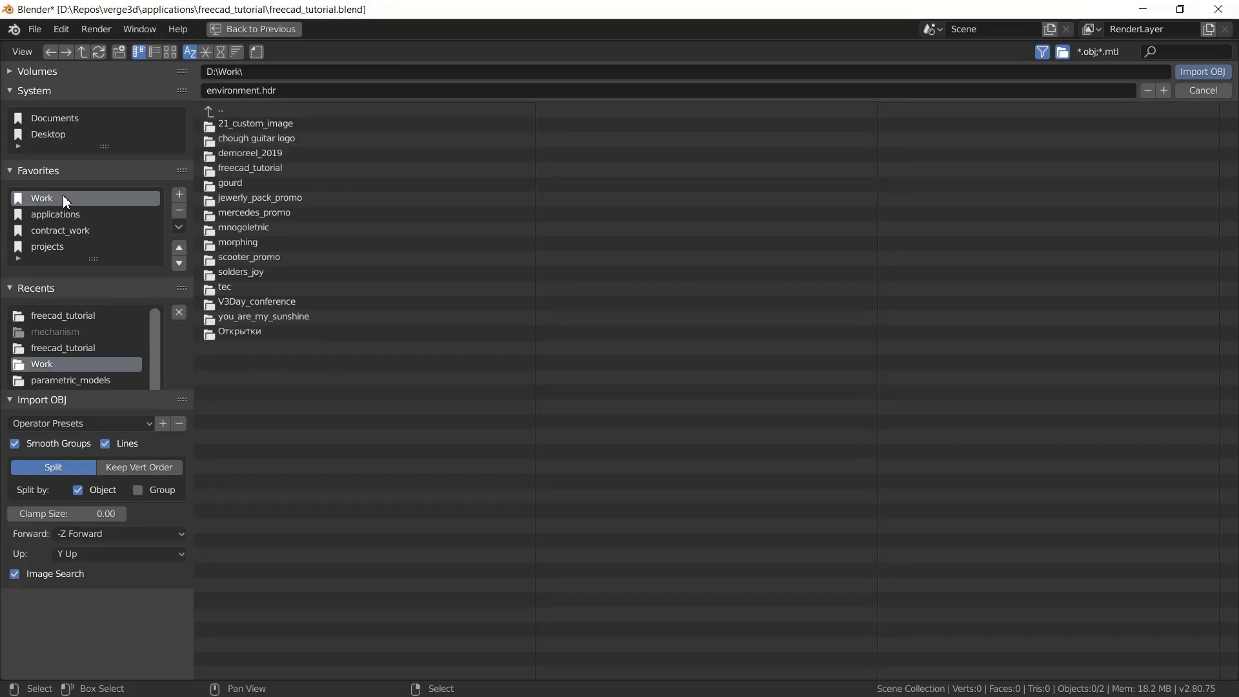
{"action": "left_click", "coordinate": [246, 167]}
{"action": "left_click", "coordinate": [252, 123]}
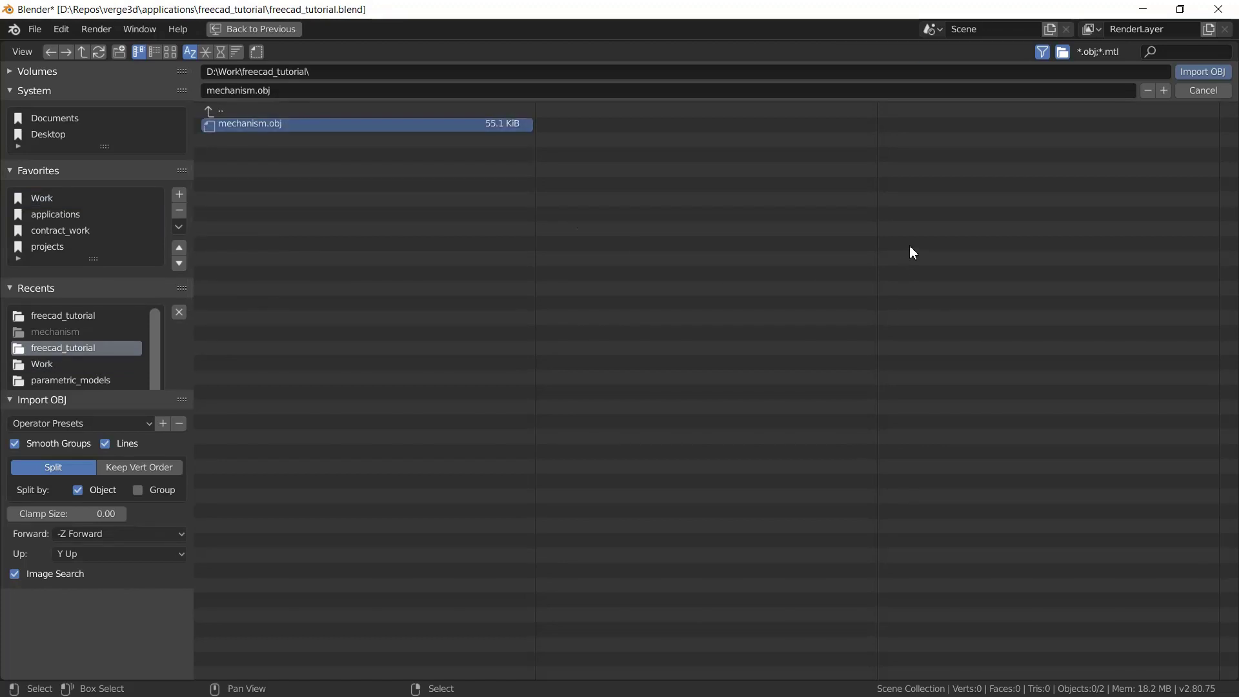
Disable Smooth Groups and Image Search in the import options and import the OBJ file.
{"action": "left_click", "coordinate": [18, 445]}
{"action": "left_click", "coordinate": [14, 574]}
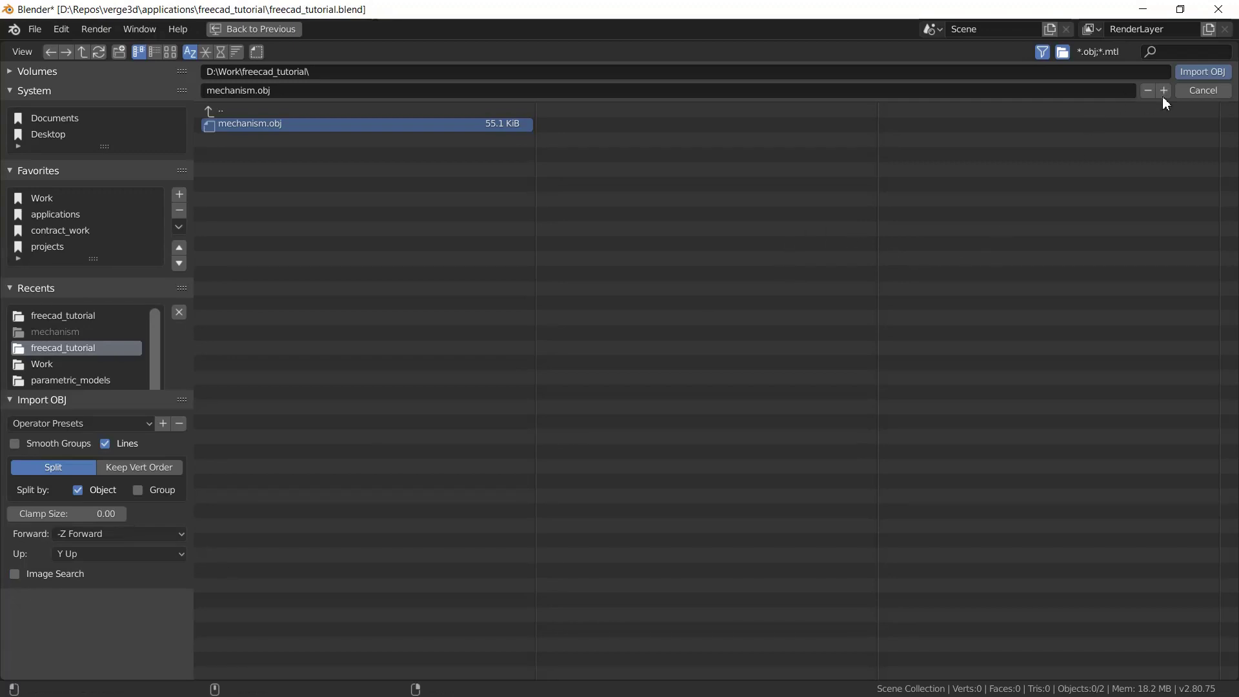
{"action": "left_click", "coordinate": [1201, 75]}
Select the imported mechanism and scale it uniformly by 0.1.
{"action": "scroll", "coordinate": [386, 404], "scroll_direction": "down", "scroll_amount": 6}
{"action": "middle_click_drag", "start_coordinate": [473, 408], "coordinate": [579, 418]}
{"action": "scroll", "coordinate": [587, 396], "scroll_direction": "up", "scroll_amount": 5}
{"action": "left_click", "coordinate": [583, 417]}
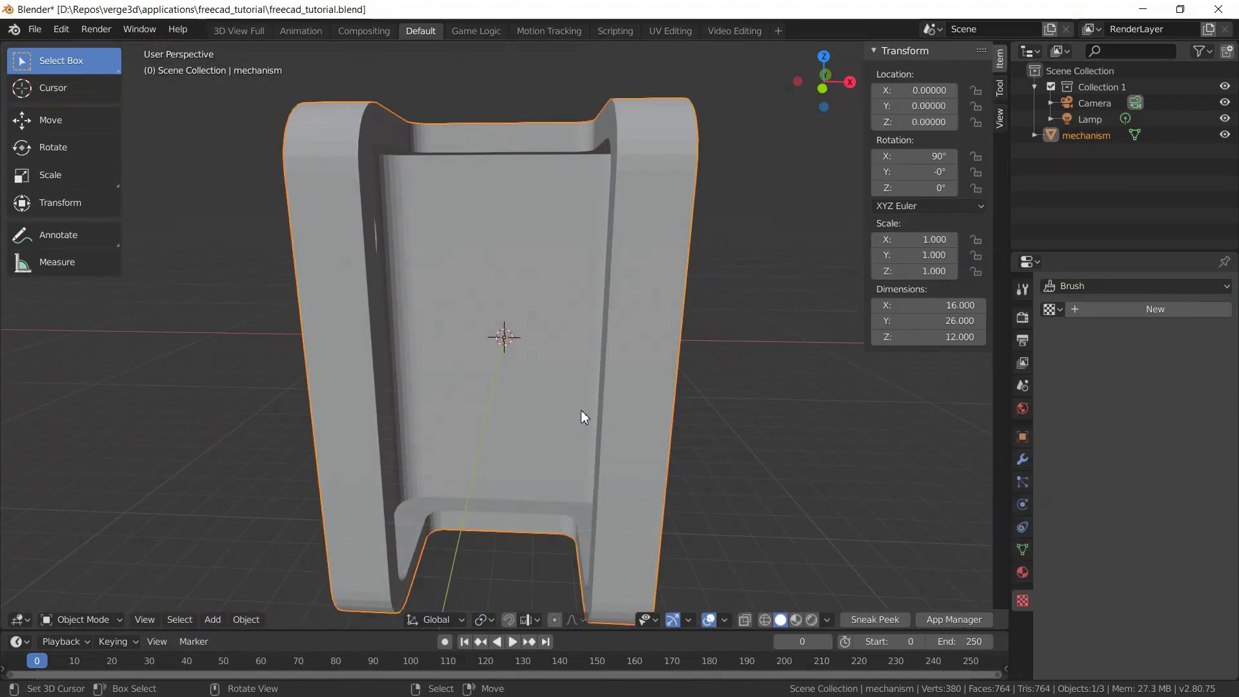
{"action": "type", "text": "s0.1"}
{"action": "key", "text": "Return"}
{"action": "key", "text": "Down"}
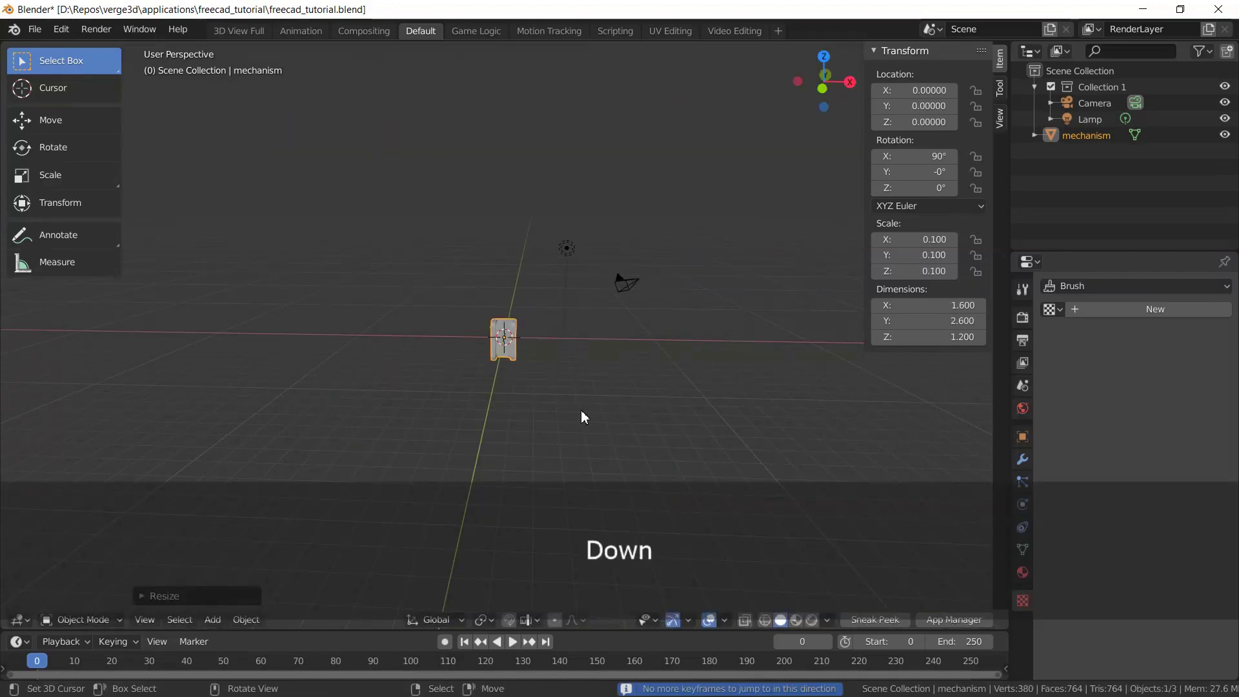
{"action": "middle_click_drag", "start_coordinate": [517, 365], "coordinate": [516, 361]}
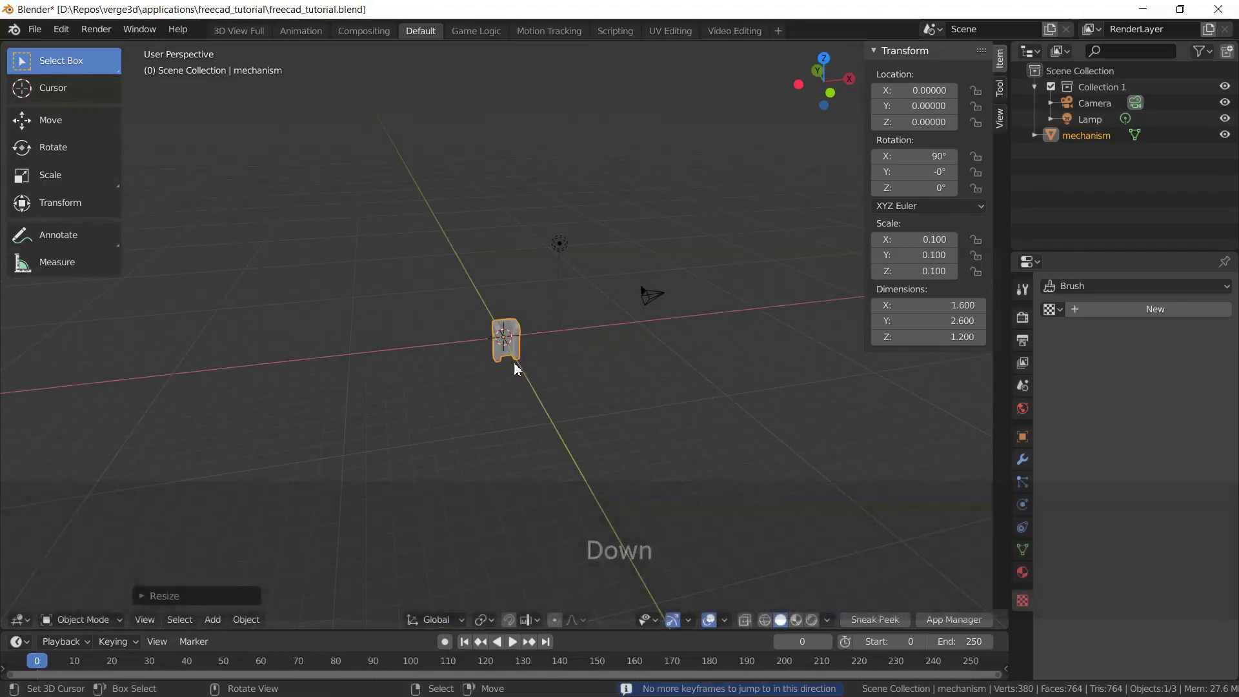
{"action": "key", "text": "Pause"}
{"action": "middle_click_drag", "start_coordinate": [501, 315], "coordinate": [457, 318]}
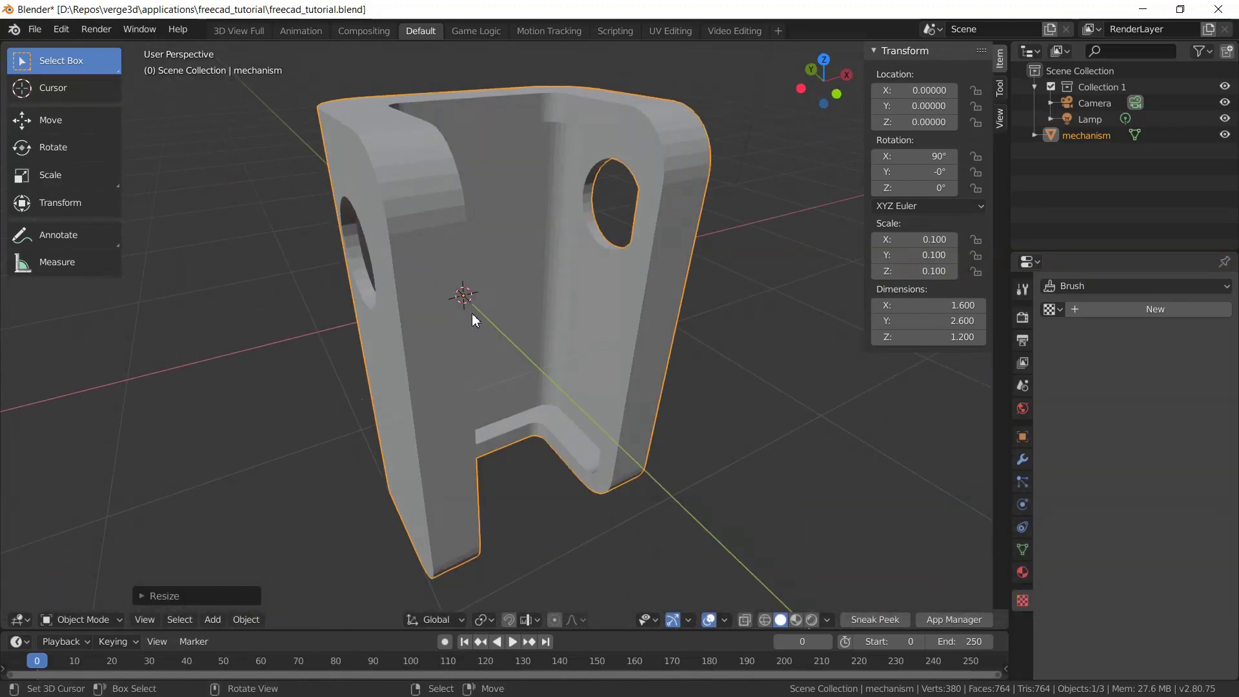
Save the scene, and clear the sharp marks from all edges of the mechanism mesh.
{"action": "key", "text": "ctrl+s"}
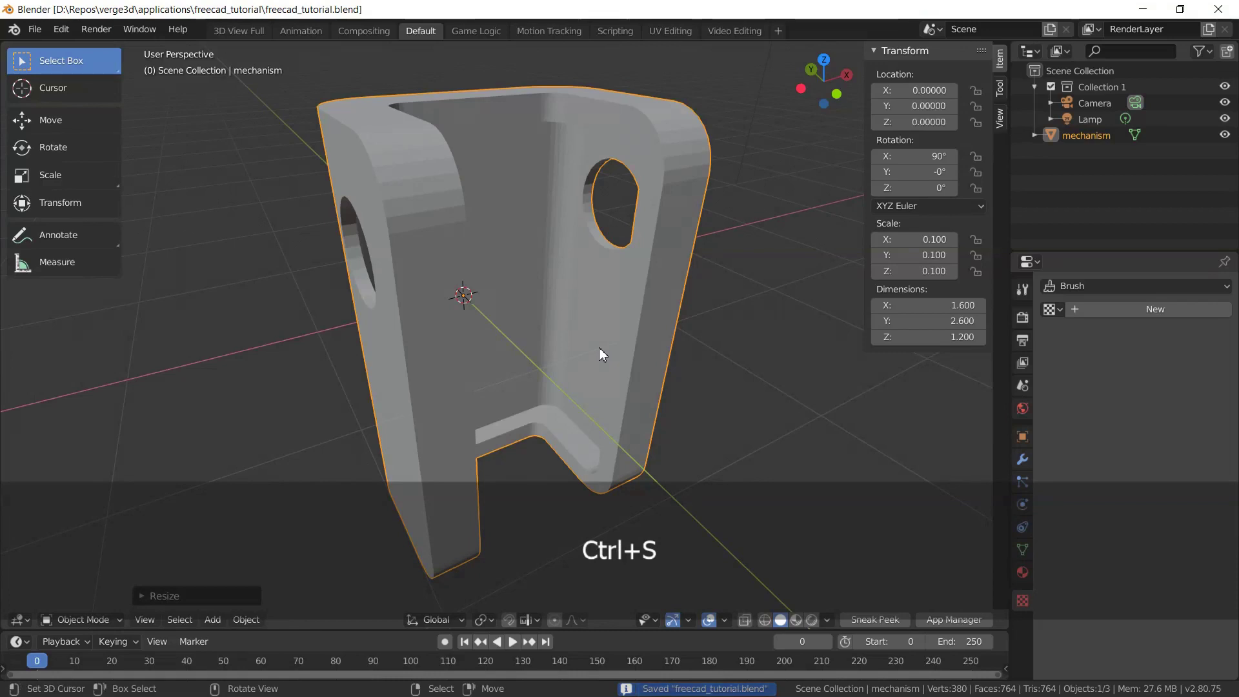
{"action": "key", "text": "Tab"}
{"action": "key", "text": "Tab"}
{"action": "middle_click_drag", "start_coordinate": [442, 260], "coordinate": [548, 319]}
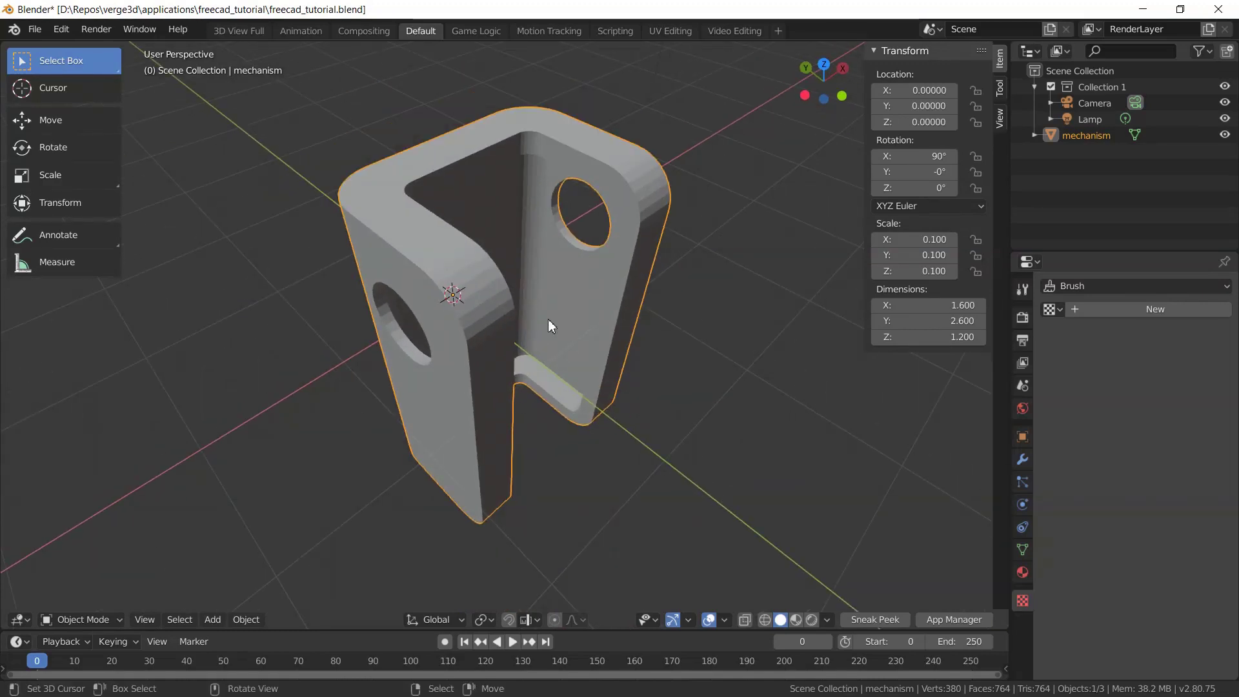
{"action": "scroll", "coordinate": [548, 318], "scroll_direction": "up", "scroll_amount": 2}
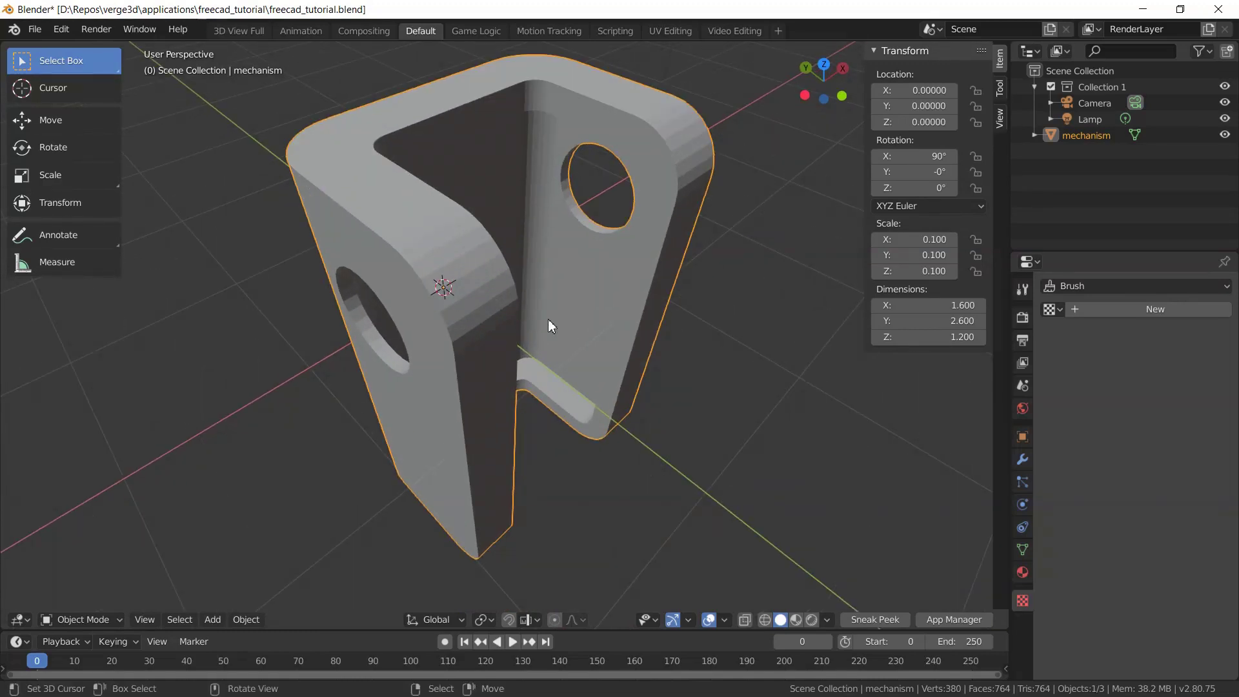
{"action": "key", "text": "Tab"}
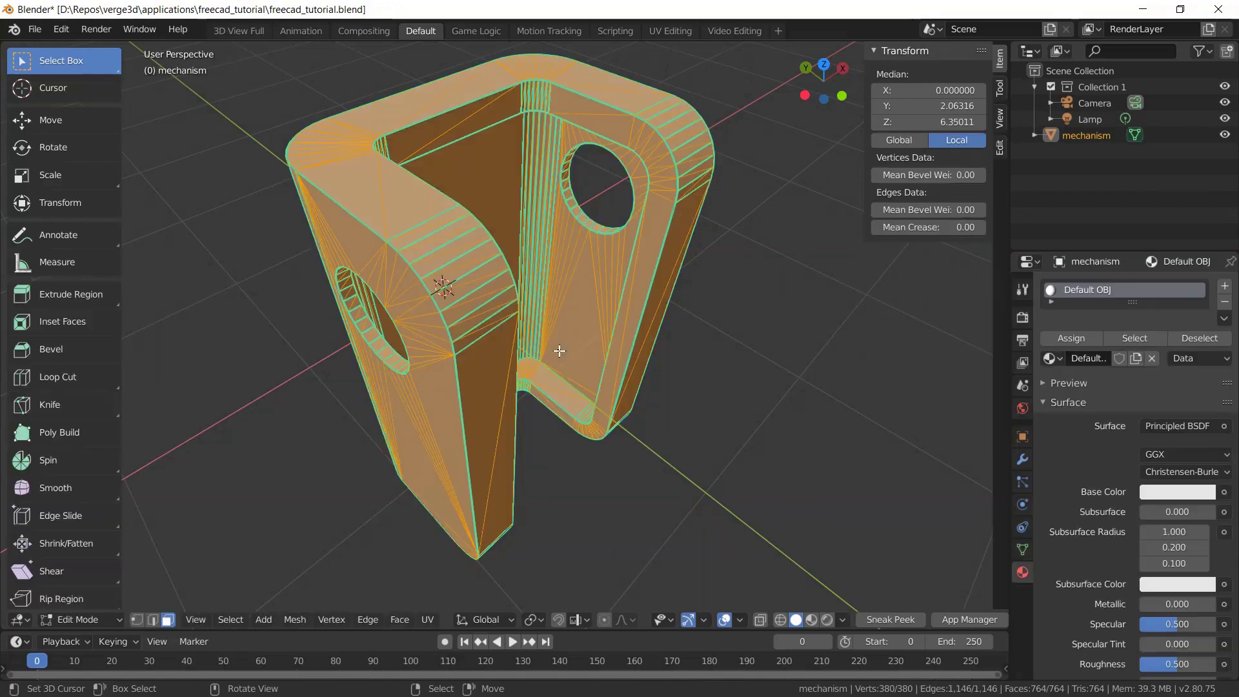
{"action": "key", "text": "ctrl+e"}
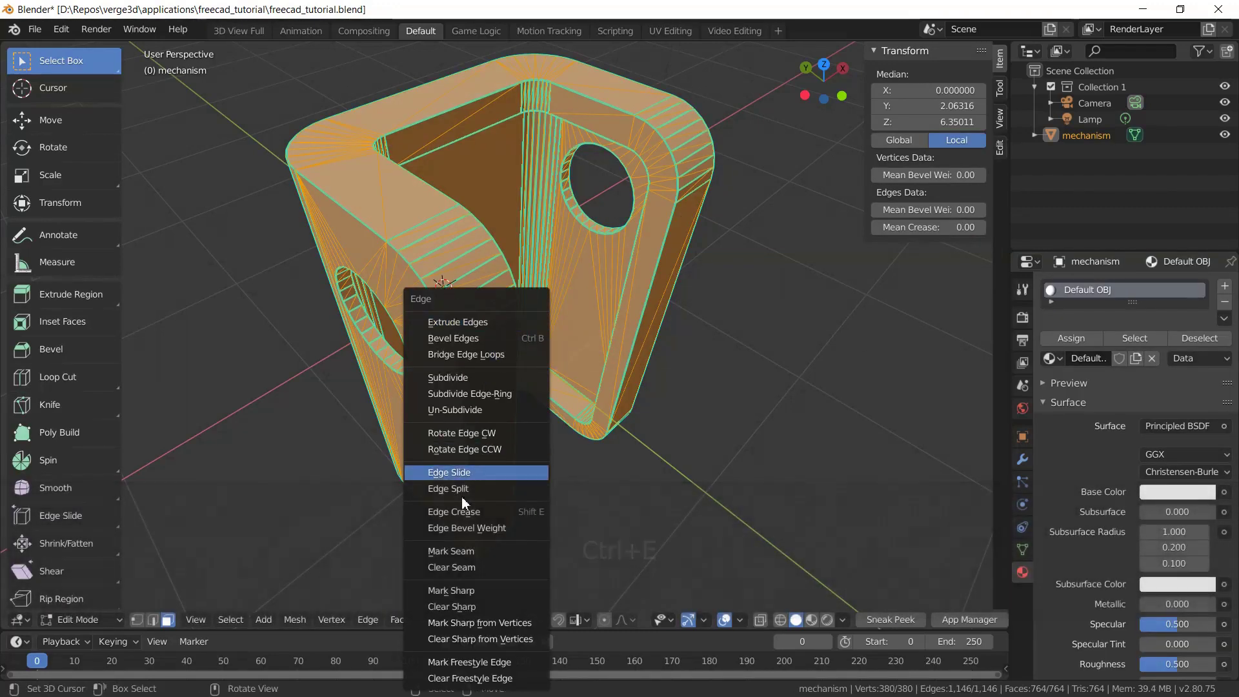
{"action": "left_click", "coordinate": [462, 608]}
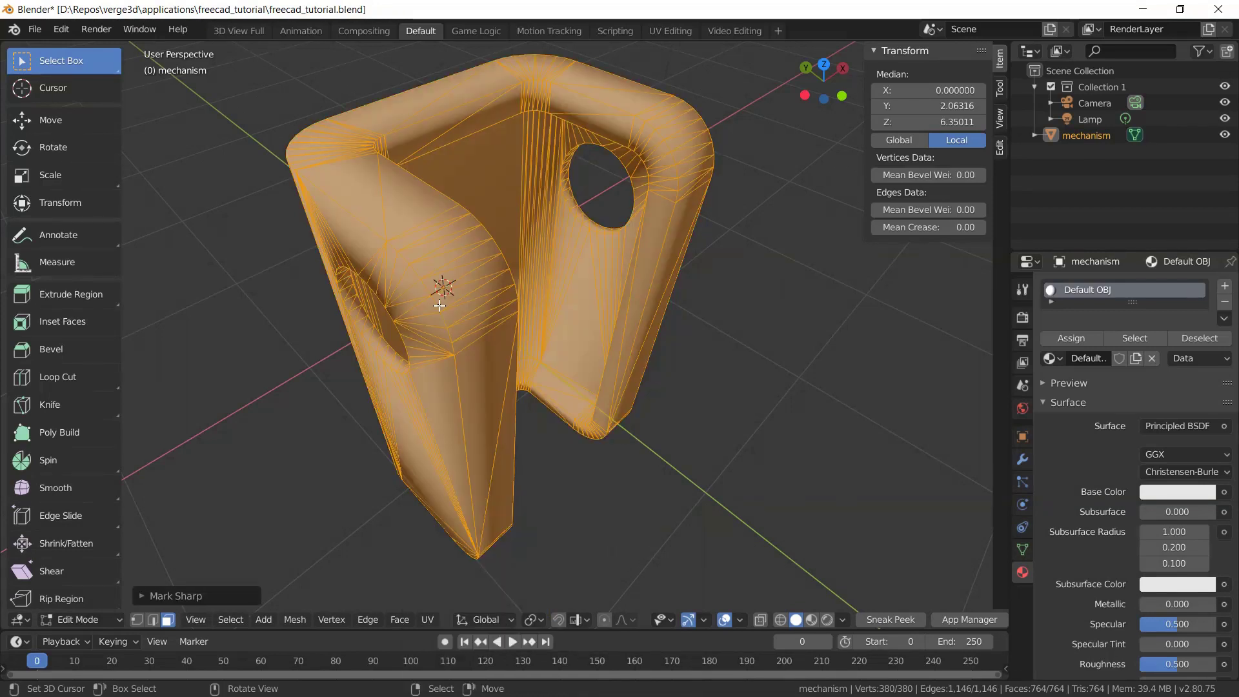
Convert all triangles of the mechanism mesh to quads.
{"action": "key", "text": "Tab"}
{"action": "mouse_move", "coordinate": [448, 322]}
{"action": "middle_mouse_down"}
{"action": "mouse_move", "coordinate": [473, 339]}
{"action": "mouse_move", "coordinate": [729, 319]}
{"action": "mouse_move", "coordinate": [432, 313]}
{"action": "mouse_move", "coordinate": [453, 336]}
{"action": "middle_mouse_up"}
{"action": "key", "text": "Tab"}
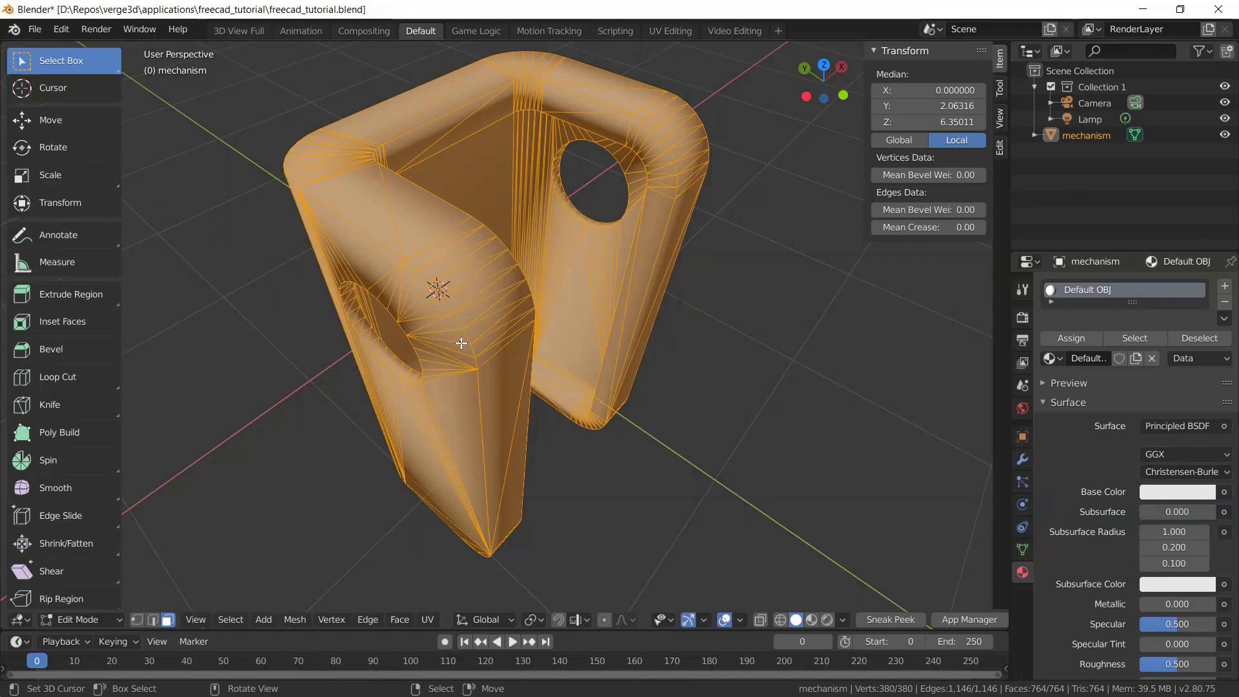
{"action": "key", "text": "alt"}
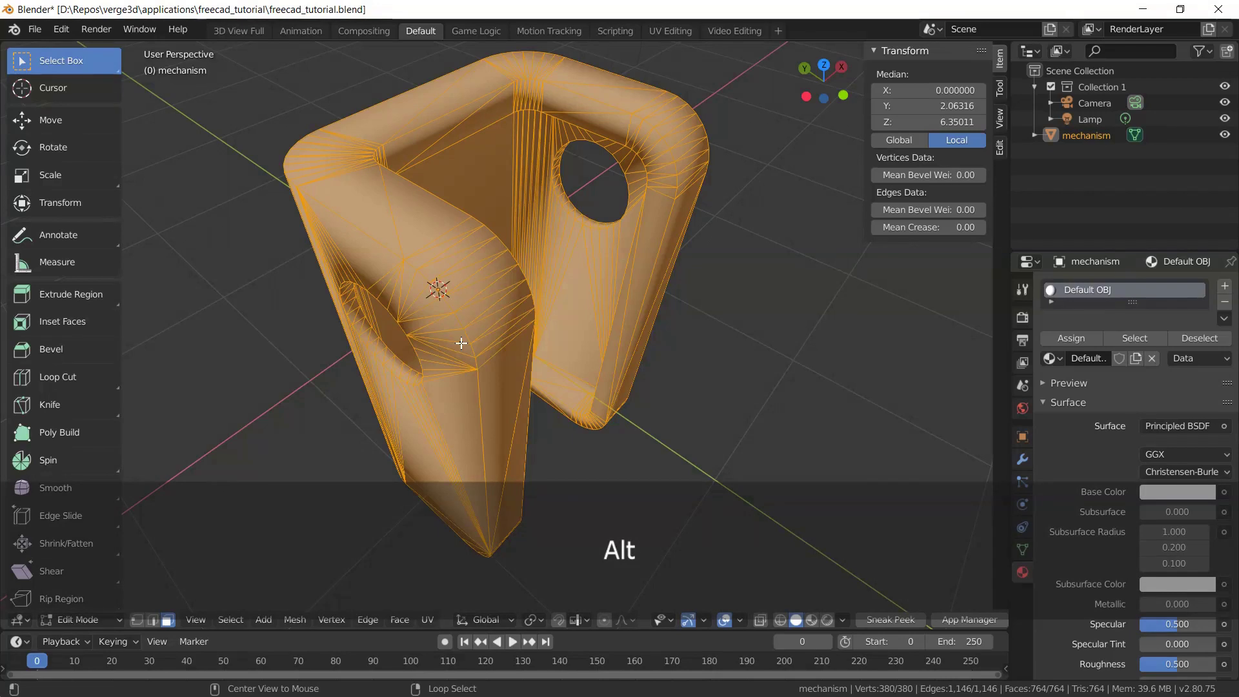
{"action": "key", "text": "alt+j"}
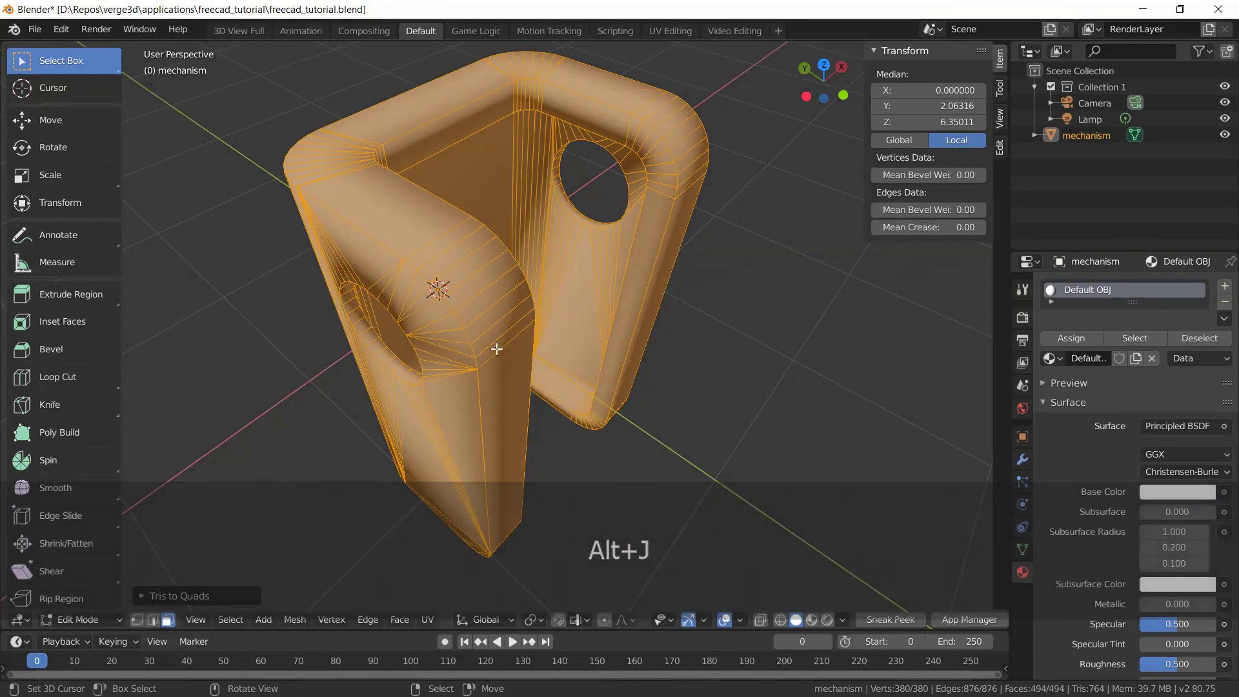
Inspect individual faces around the rounded corner and front edge of the mechanism's arm in face select mode.
{"action": "key", "text": "alt"}
{"action": "key", "text": "alt+a"}
{"action": "key", "text": "a"}
{"action": "middle_click_drag", "start_coordinate": [450, 281], "coordinate": [505, 317]}
{"action": "key", "text": "3"}
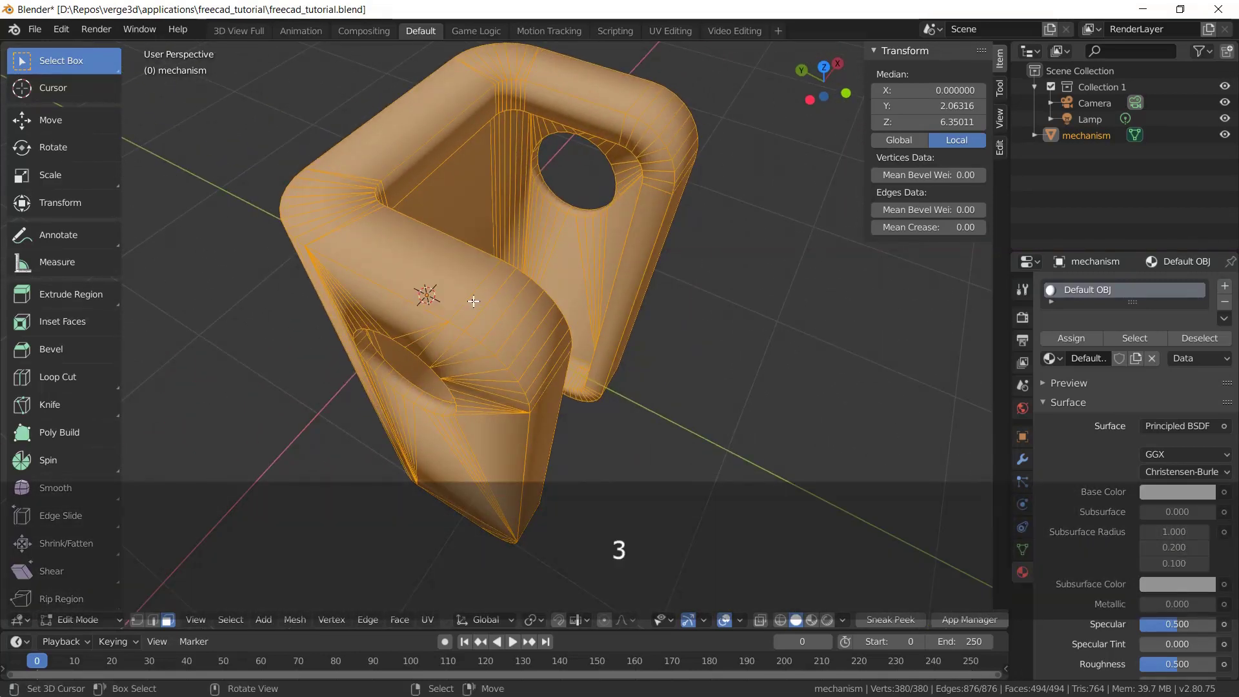
{"action": "left_click", "coordinate": [494, 310]}
{"action": "left_click", "coordinate": [489, 306]}
{"action": "left_click", "coordinate": [510, 316]}
{"action": "middle_click_drag", "start_coordinate": [513, 320], "coordinate": [504, 322]}
{"action": "left_click", "coordinate": [485, 285]}
{"action": "left_click", "coordinate": [491, 298]}
{"action": "left_click", "coordinate": [495, 313]}
{"action": "left_click", "coordinate": [501, 326]}
{"action": "left_click", "coordinate": [510, 377]}
{"action": "mouse_move", "coordinate": [499, 354]}
{"action": "middle_mouse_down"}
{"action": "mouse_move", "coordinate": [454, 368]}
{"action": "mouse_move", "coordinate": [487, 327]}
{"action": "mouse_move", "coordinate": [475, 344]}
{"action": "mouse_move", "coordinate": [490, 351]}
{"action": "middle_mouse_up"}
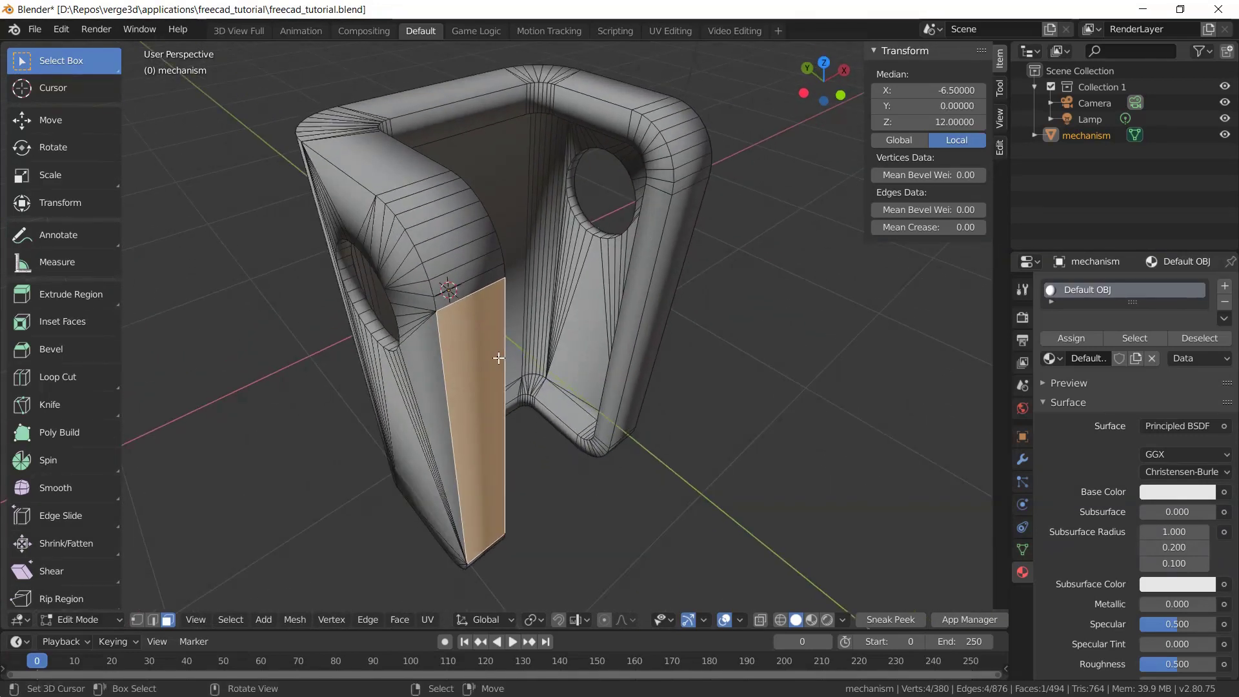
Return to Object Mode and clear the custom split normals data of the mechanism mesh.
{"action": "key", "text": "Tab"}
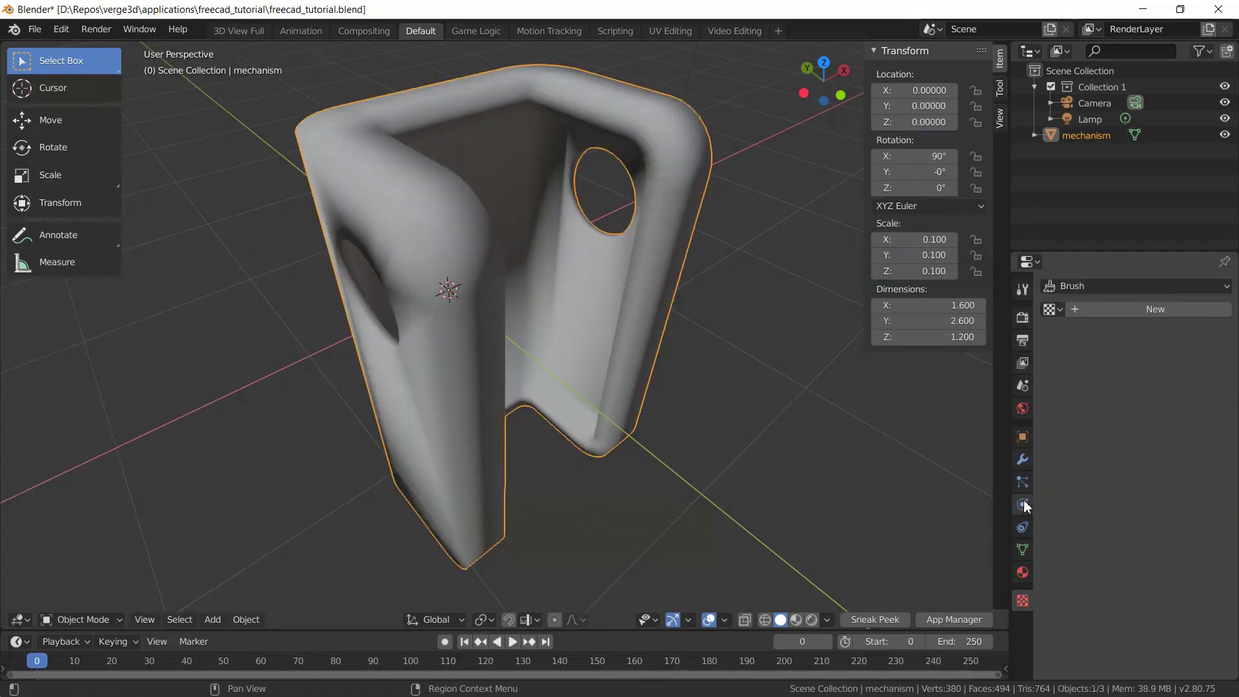
{"action": "left_click", "coordinate": [1023, 550]}
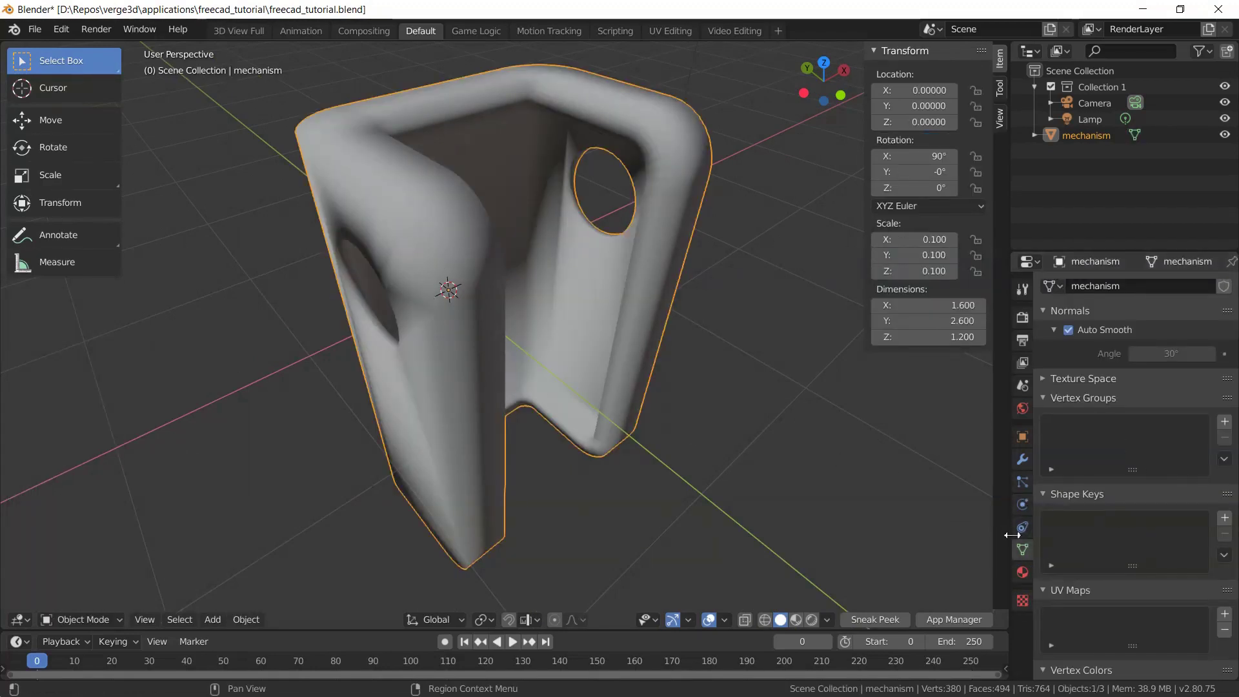
{"action": "scroll", "coordinate": [1200, 568], "scroll_direction": "down", "scroll_amount": 5}
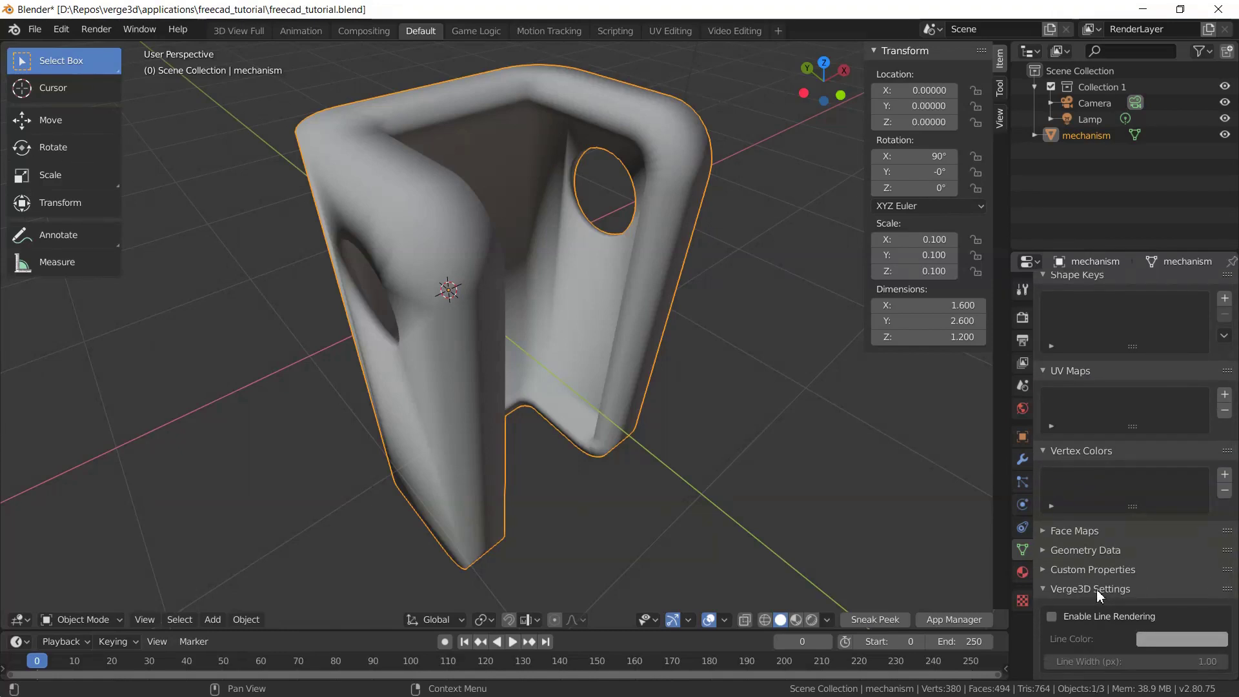
{"action": "left_click", "coordinate": [1099, 553]}
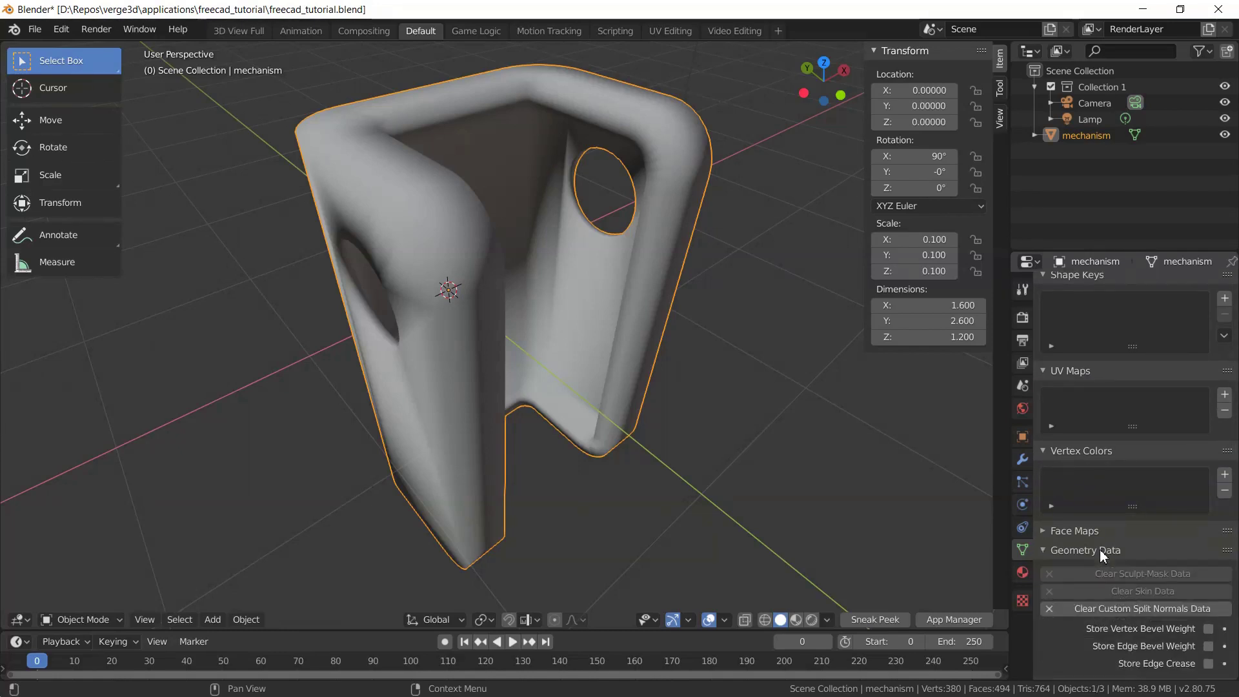
{"action": "scroll", "coordinate": [1100, 549], "scroll_direction": "down", "scroll_amount": 3}
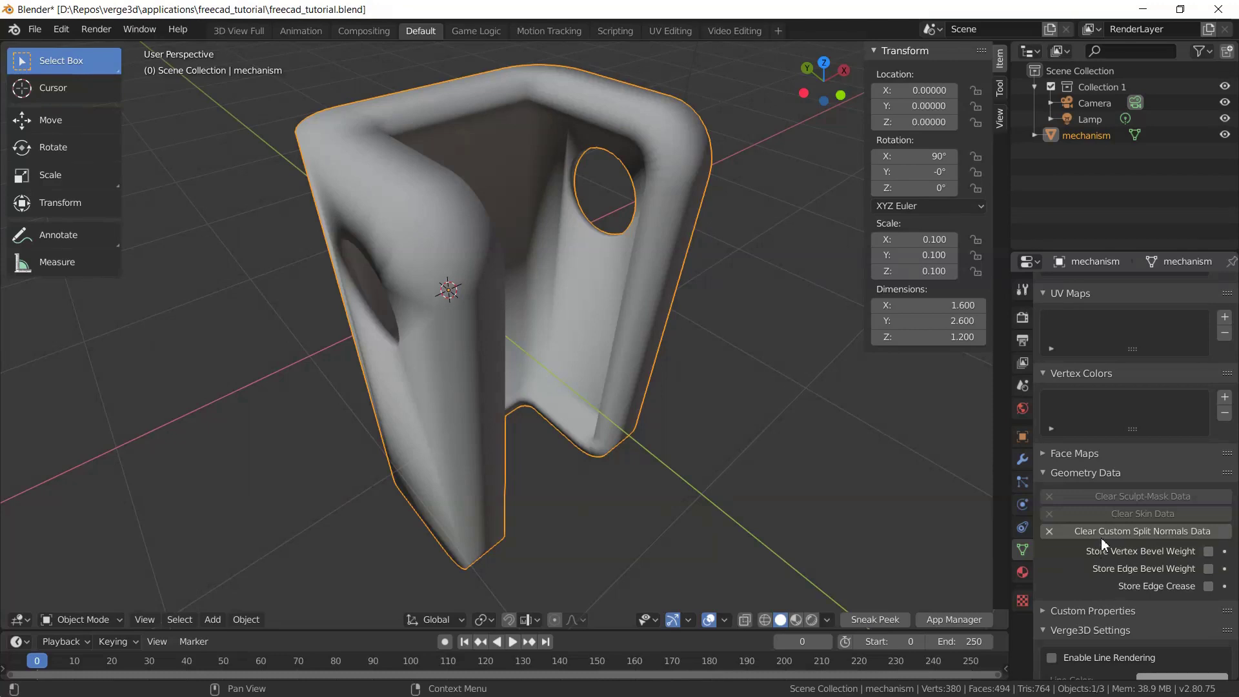
{"action": "left_click", "coordinate": [1100, 533]}
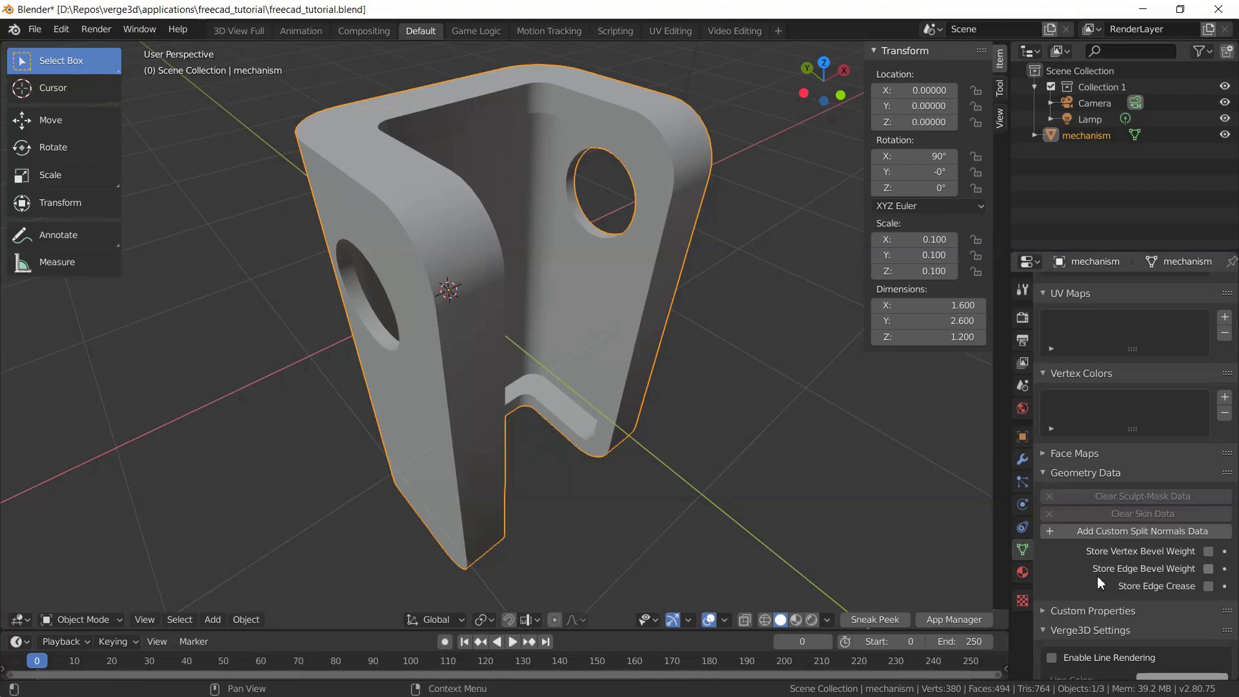
Compare the mechanism's shading with Auto Smooth off and on again, and examine the part and its mesh from several sides.
{"action": "scroll", "coordinate": [1090, 584], "scroll_direction": "up", "scroll_amount": 4}
{"action": "middle_click_drag", "start_coordinate": [543, 288], "coordinate": [710, 362]}
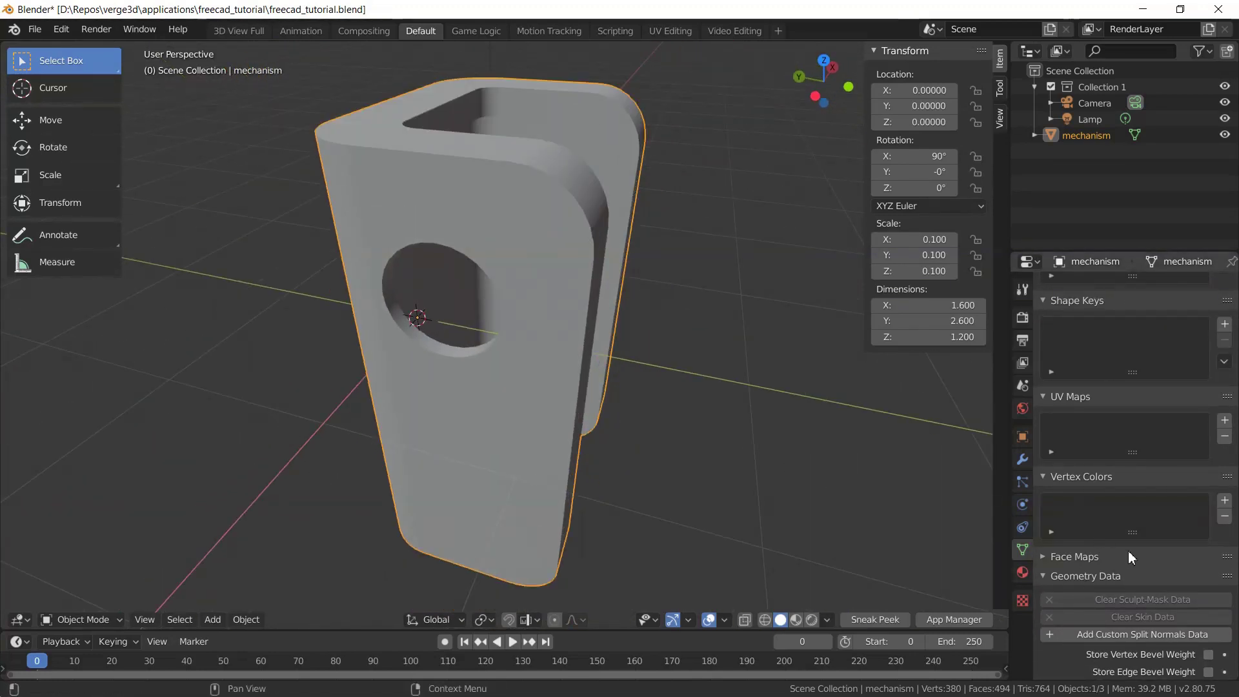
{"action": "scroll", "coordinate": [1110, 593], "scroll_direction": "up", "scroll_amount": 7}
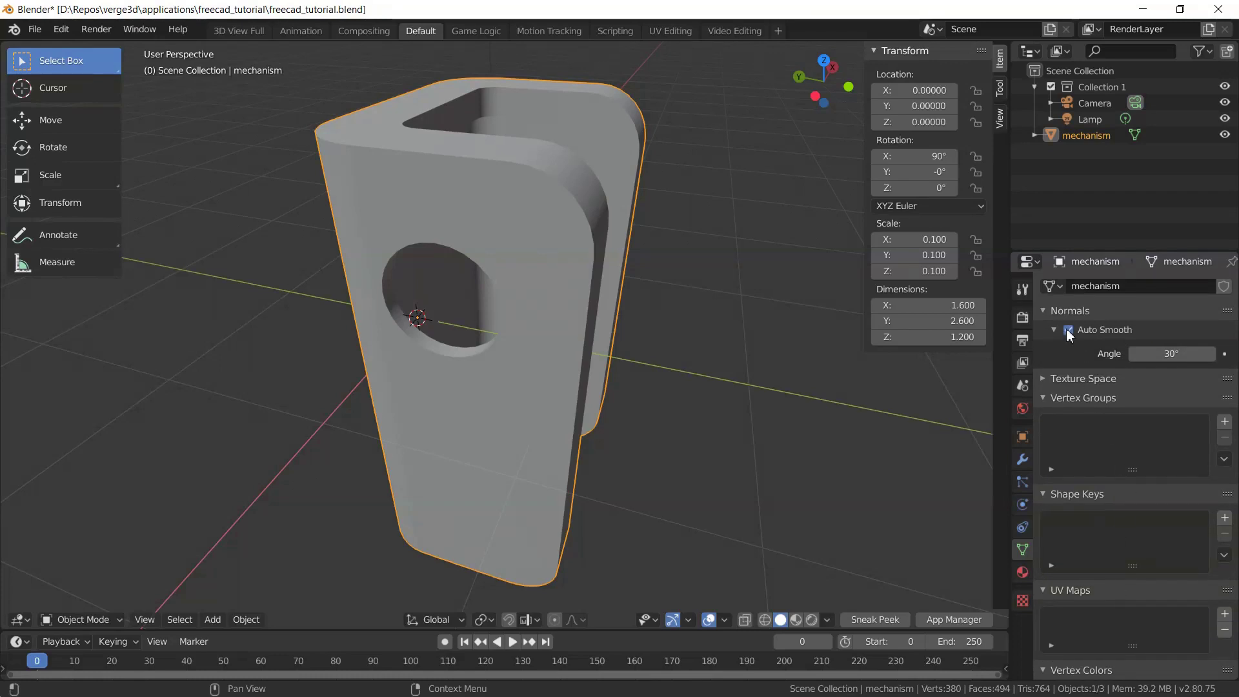
{"action": "left_click", "coordinate": [1069, 330]}
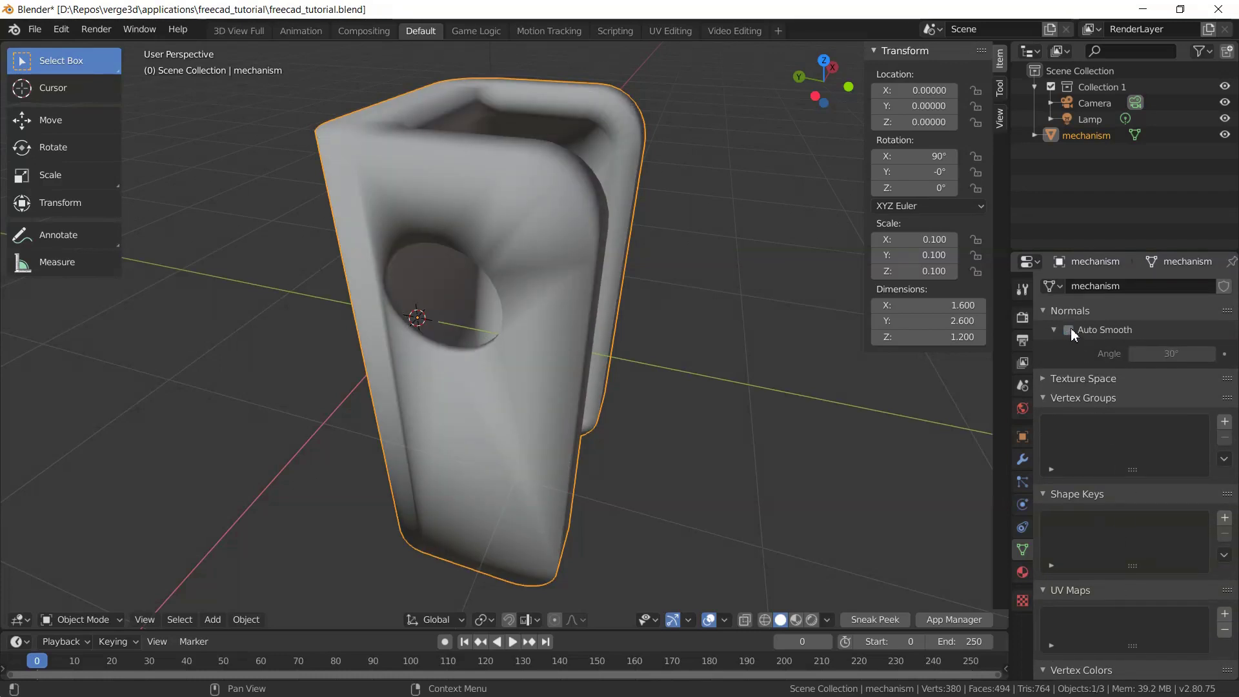
{"action": "left_click", "coordinate": [1069, 331]}
{"action": "mouse_move", "coordinate": [743, 297]}
{"action": "middle_mouse_down"}
{"action": "mouse_move", "coordinate": [592, 274]}
{"action": "mouse_move", "coordinate": [397, 156]}
{"action": "middle_mouse_up"}
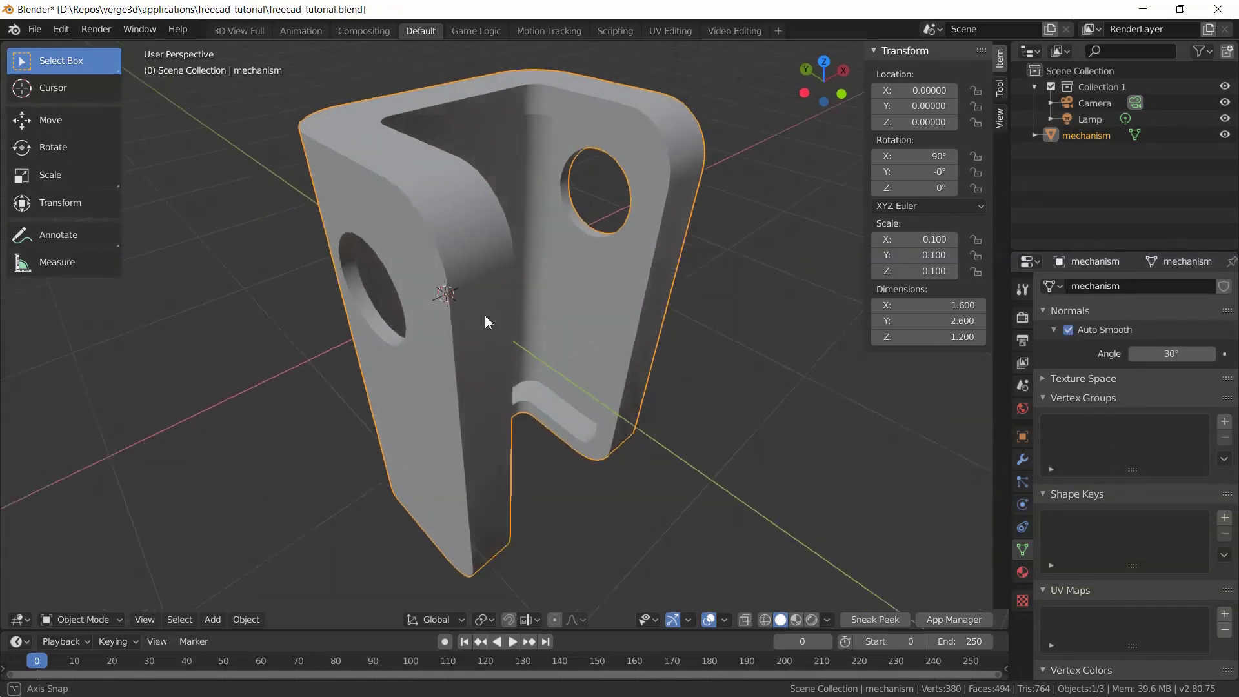
{"action": "middle_click_drag", "start_coordinate": [439, 316], "coordinate": [588, 288]}
{"action": "middle_click_drag", "start_coordinate": [387, 232], "coordinate": [486, 245]}
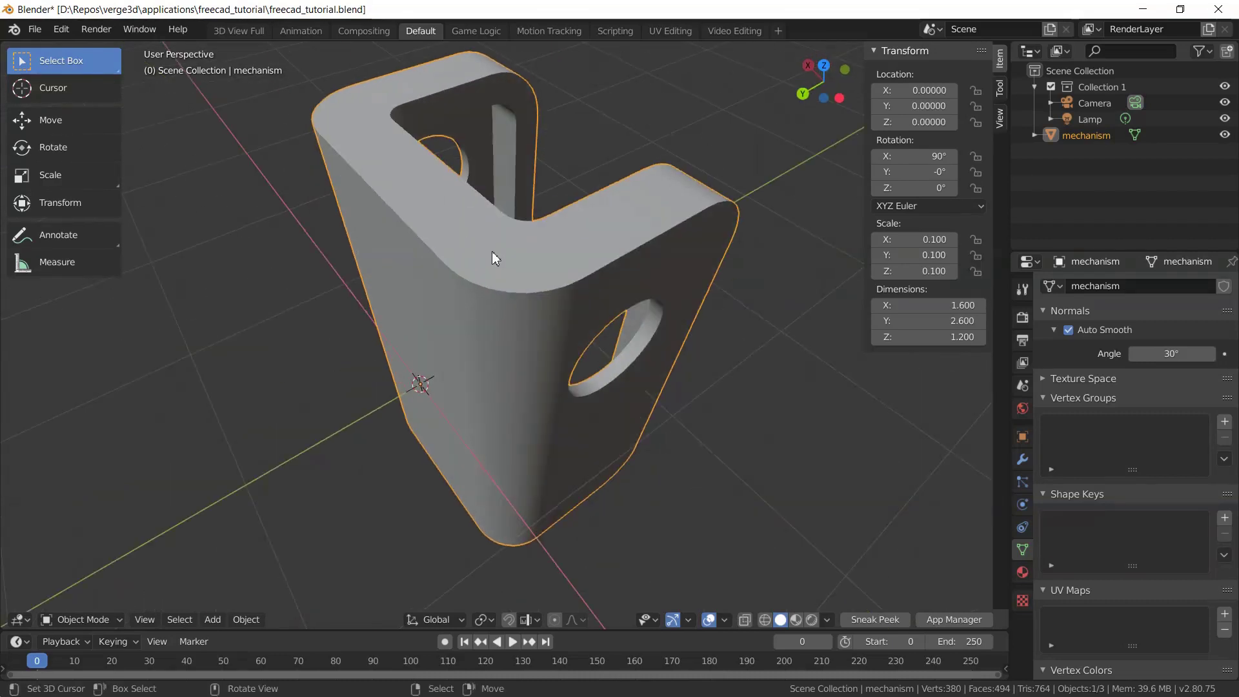
{"action": "middle_click_drag", "start_coordinate": [461, 332], "coordinate": [455, 183]}
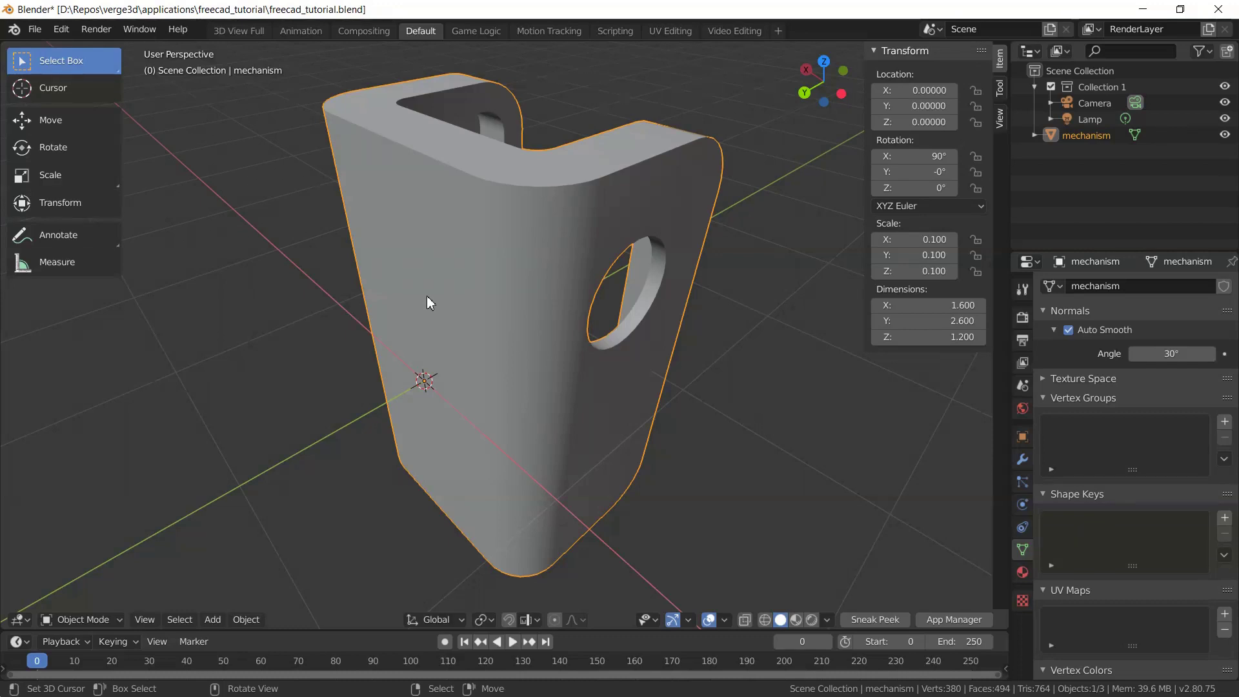
{"action": "middle_click_drag", "start_coordinate": [346, 216], "coordinate": [431, 290]}
{"action": "key", "text": "Tab"}
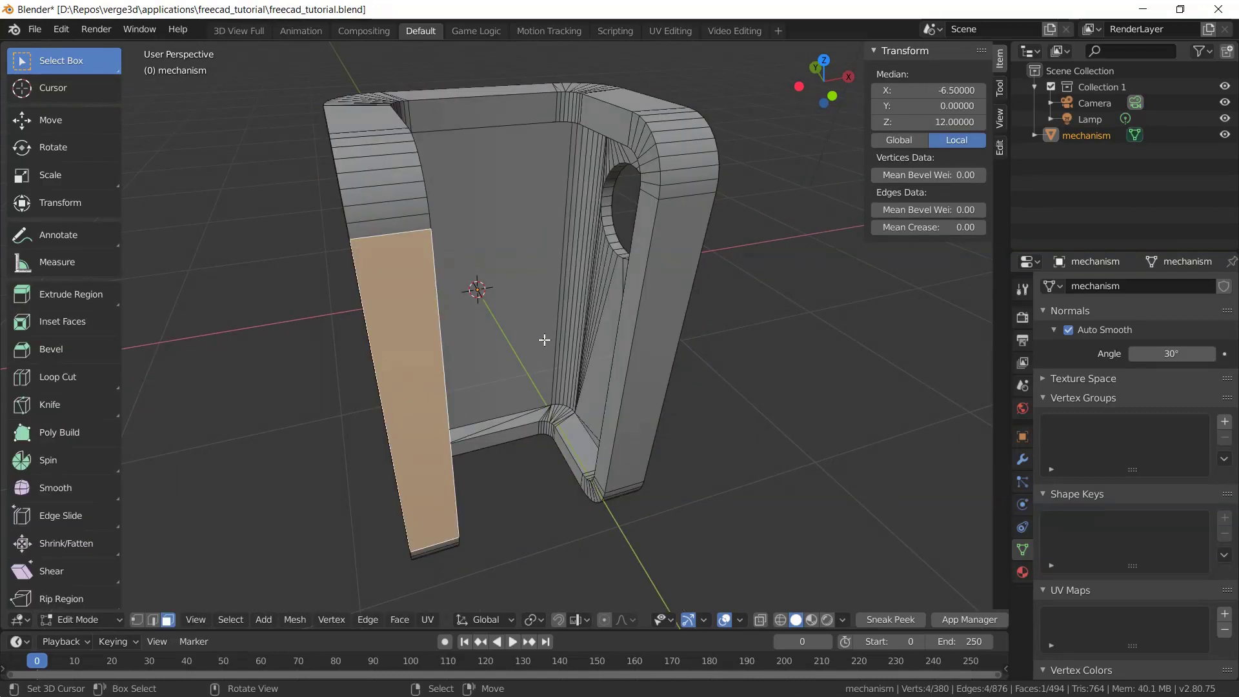
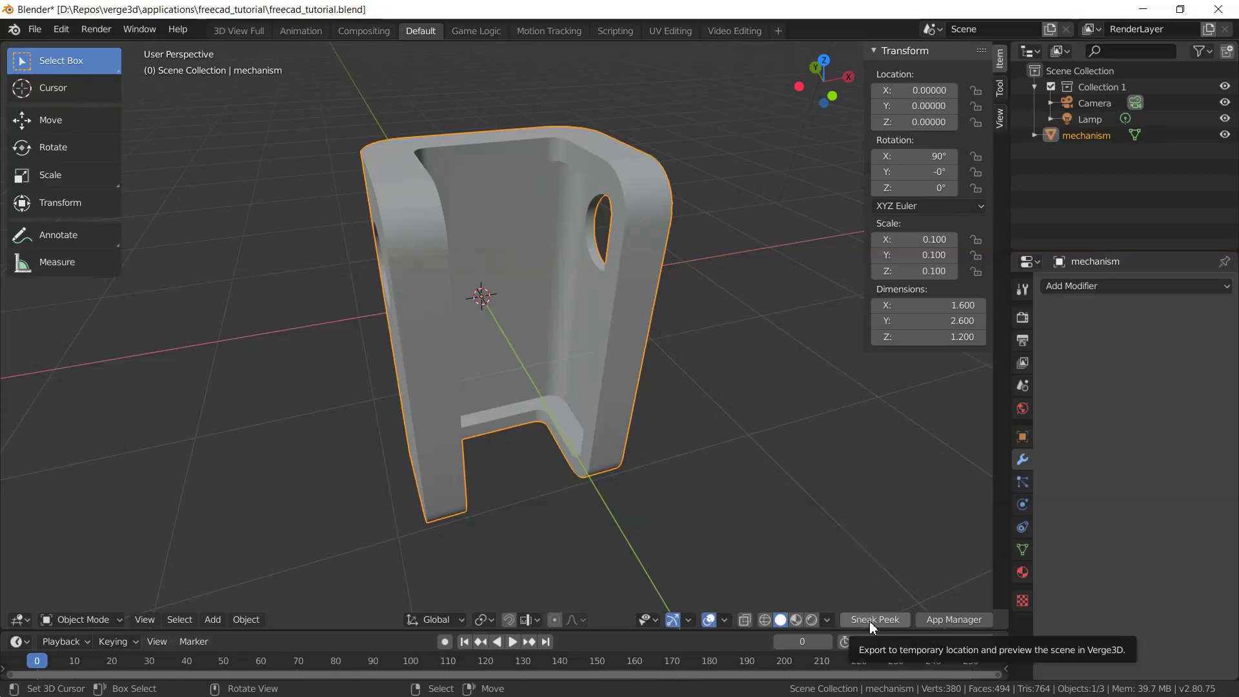
Preview the scene in the browser with Verge3D Sneak Peek, view the model from another angle, and return to Blender.
{"action": "key", "text": "q"}
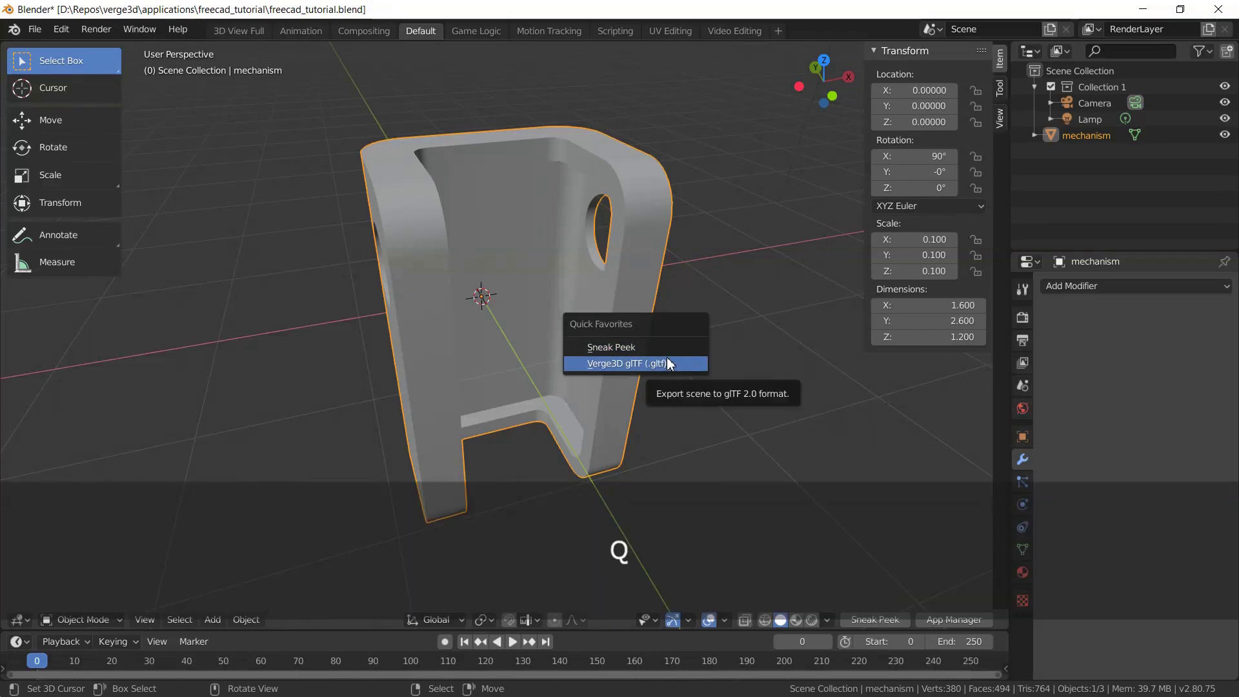
{"action": "key", "text": "Escape"}
{"action": "left_click", "coordinate": [875, 620]}
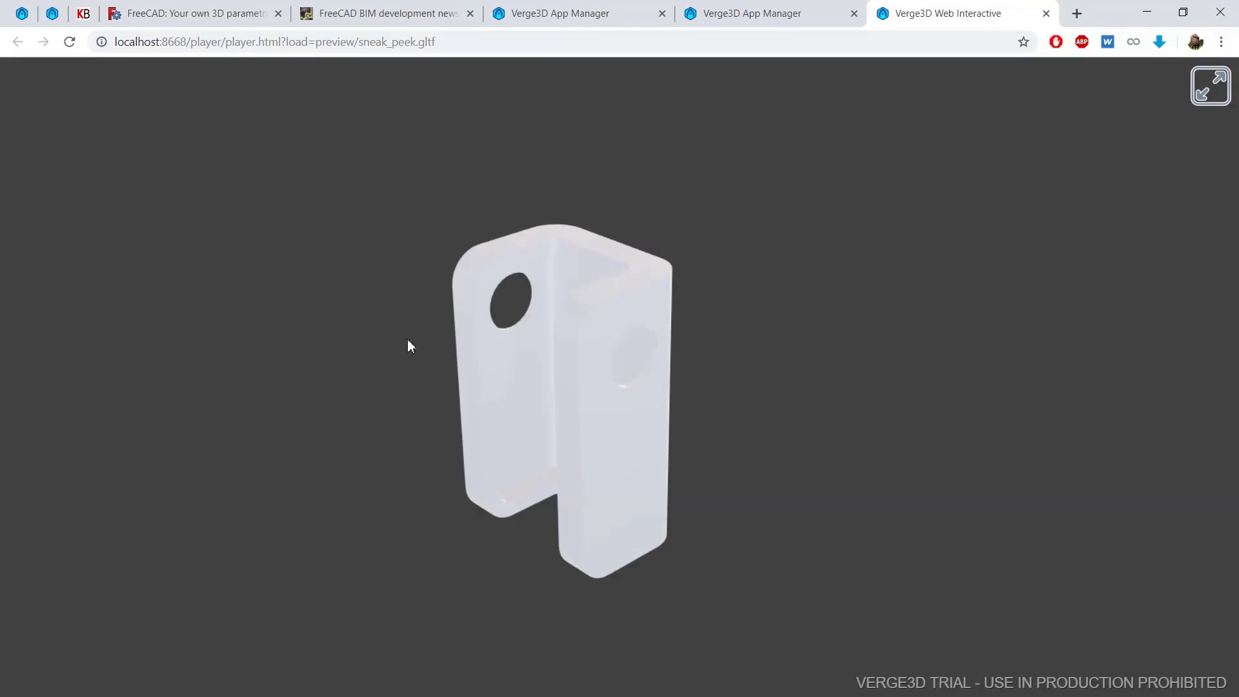
{"action": "left_click_drag", "start_coordinate": [408, 340], "coordinate": [968, 97]}
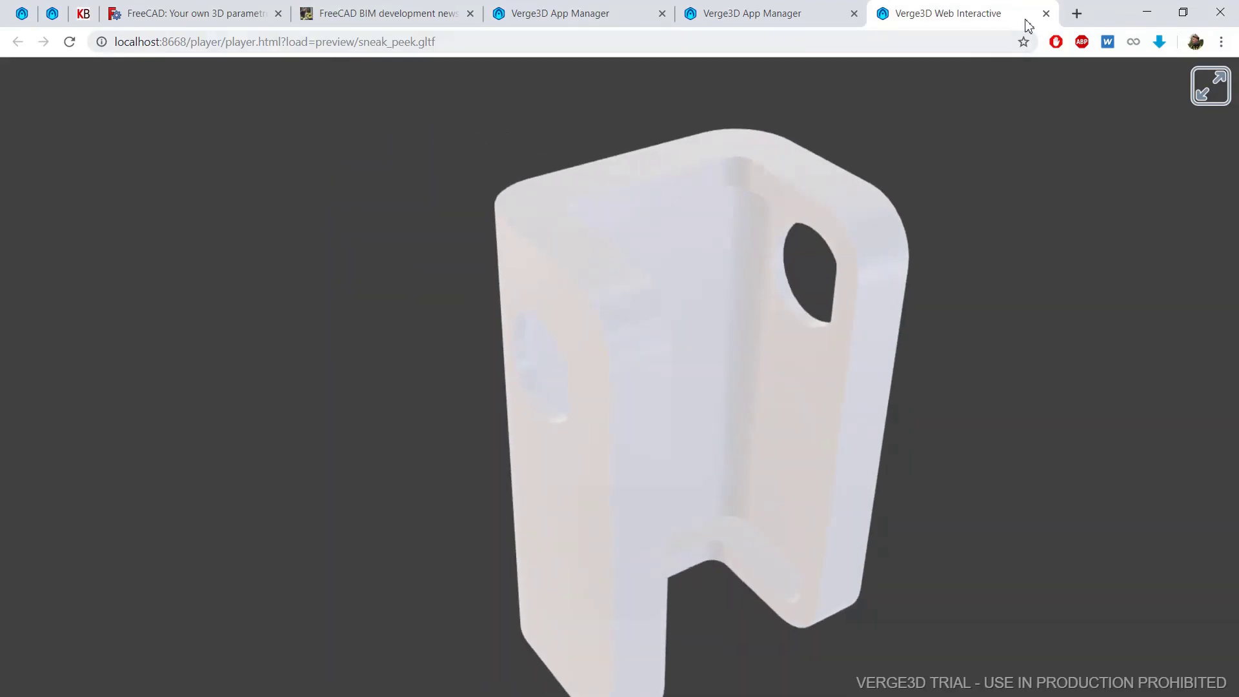
{"action": "left_click", "coordinate": [1046, 14]}
{"action": "key", "text": "alt+Tab"}
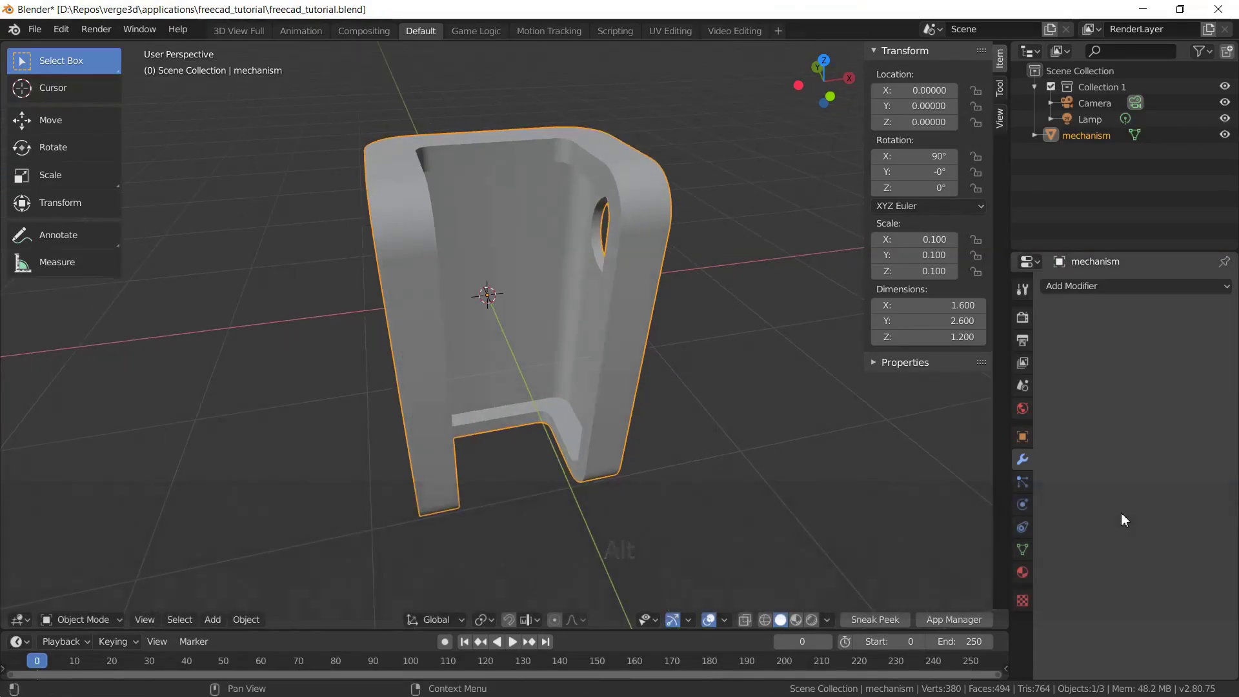
Darken the Base Color of the Default OBJ material to a light grey and set Metallic to 1.000.
{"action": "left_click", "coordinate": [1023, 572]}
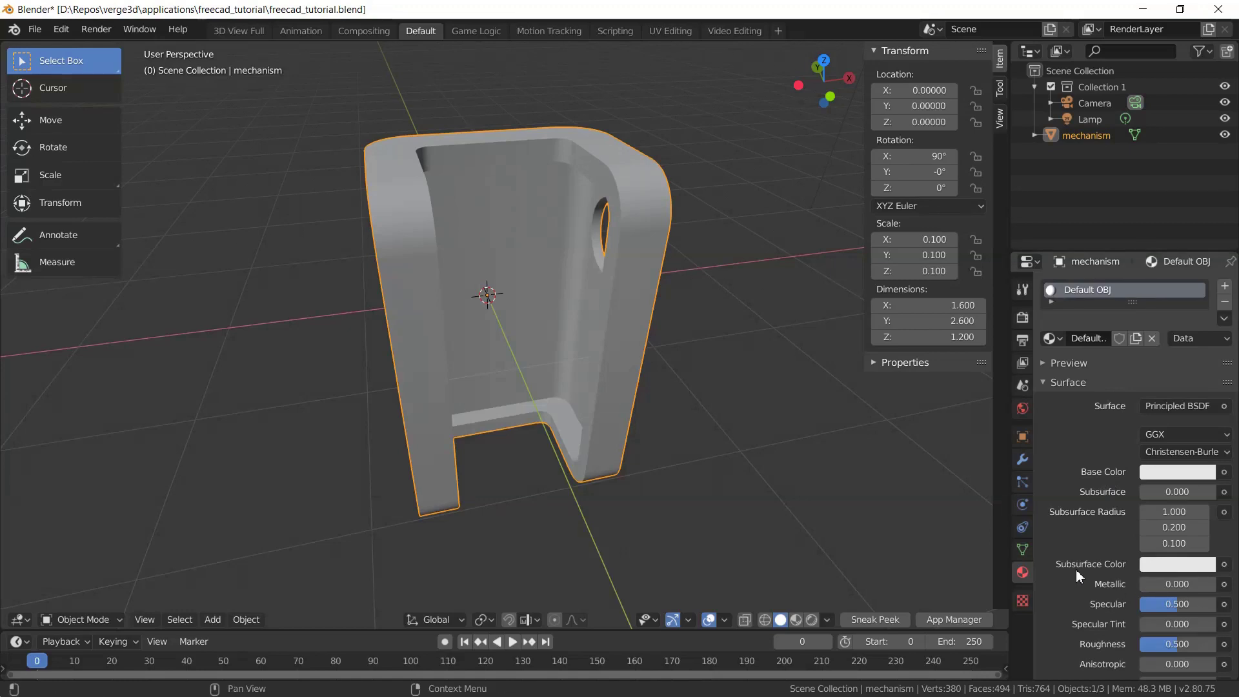
{"action": "scroll", "coordinate": [1079, 577], "scroll_direction": "down", "scroll_amount": 1}
{"action": "scroll", "coordinate": [1091, 561], "scroll_direction": "up", "scroll_amount": 1}
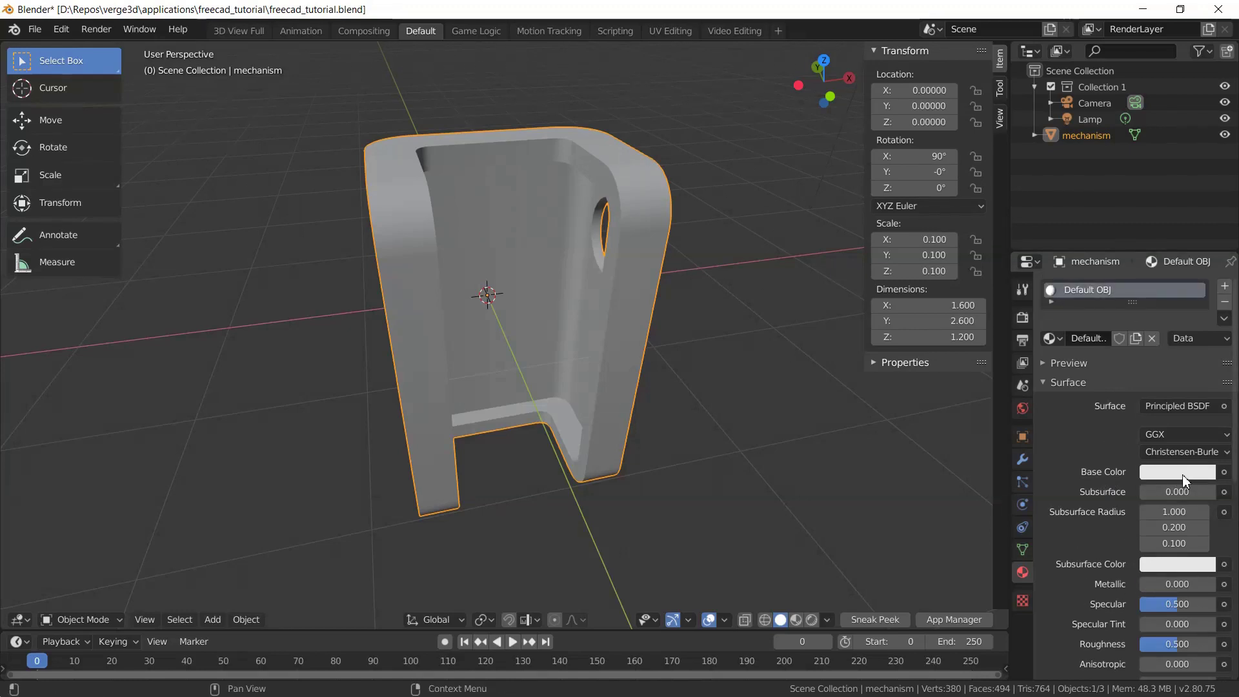
{"action": "left_click", "coordinate": [1183, 475]}
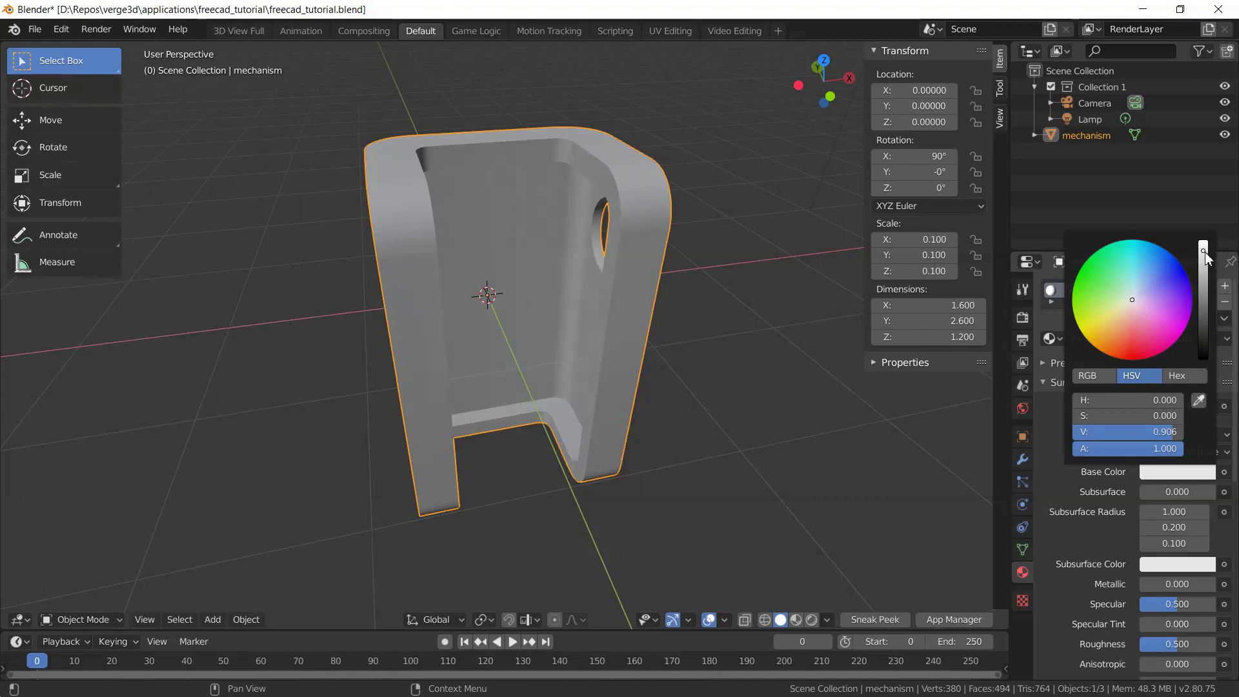
{"action": "left_click_drag", "start_coordinate": [1204, 253], "coordinate": [1203, 259]}
{"action": "scroll", "coordinate": [1058, 597], "scroll_direction": "down", "scroll_amount": 3}
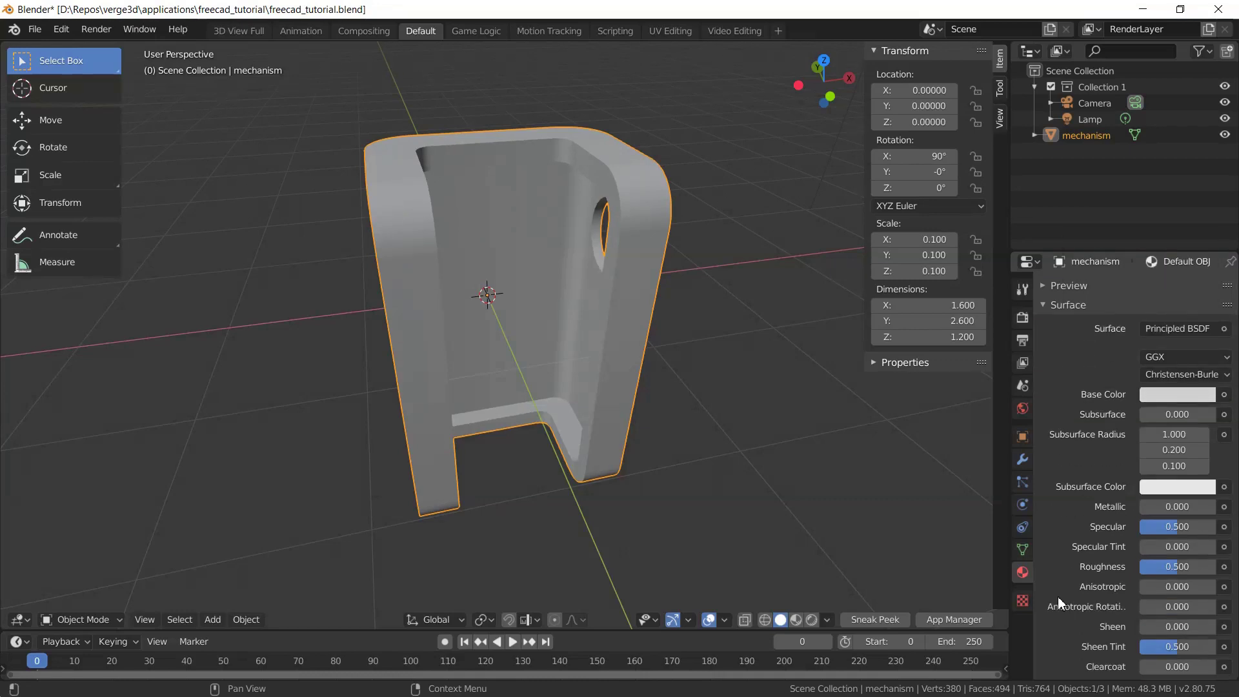
{"action": "left_click", "coordinate": [1171, 399]}
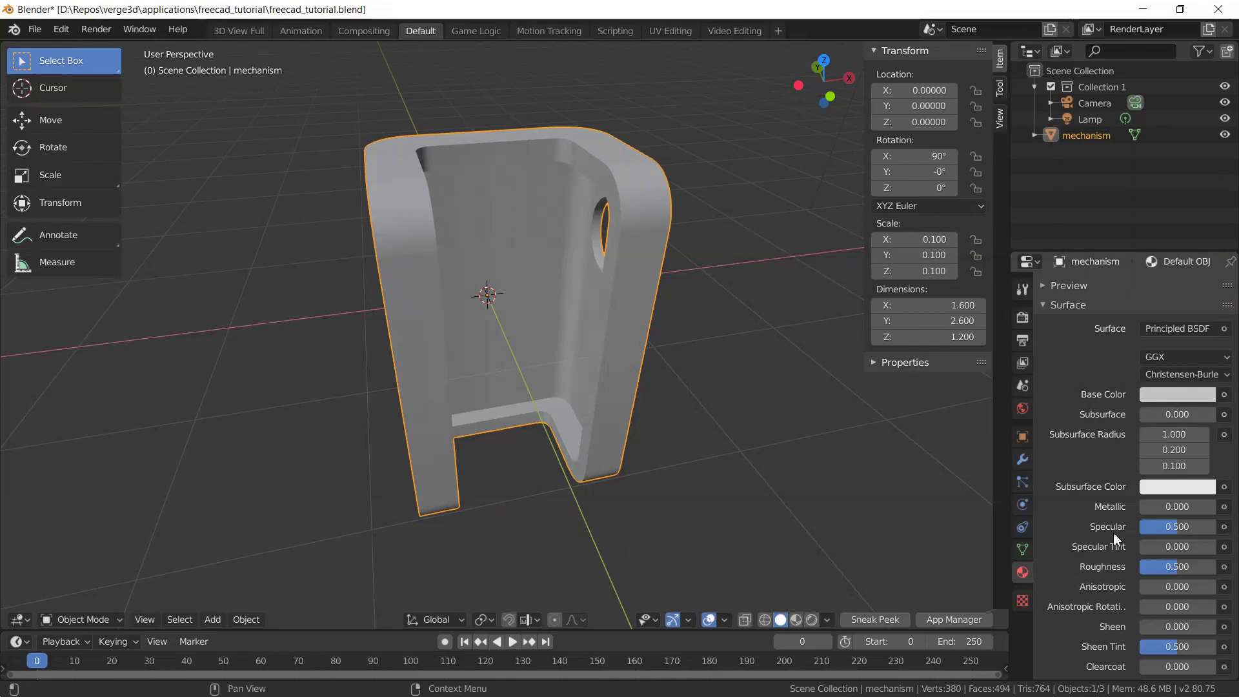
{"action": "left_click_drag", "start_coordinate": [1152, 509], "coordinate": [1213, 509]}
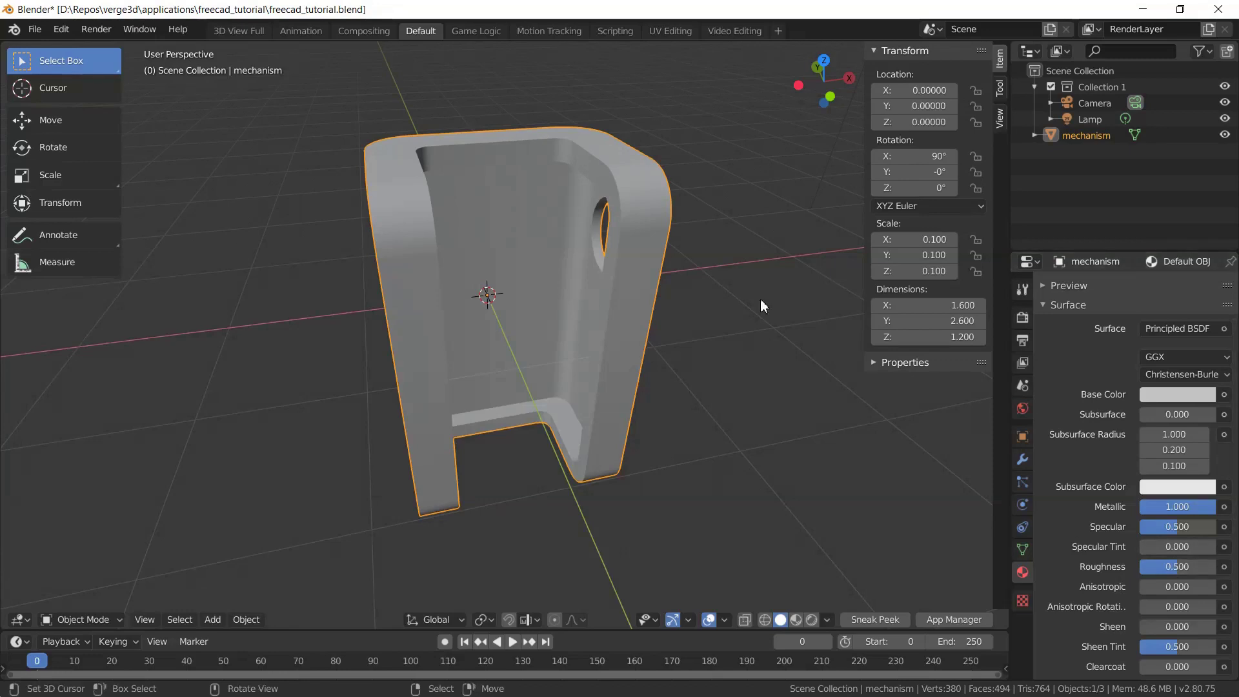
Show the viewport in rendered shading and switch the render engine from Cycles to Eevee.
{"action": "left_click", "coordinate": [811, 621]}
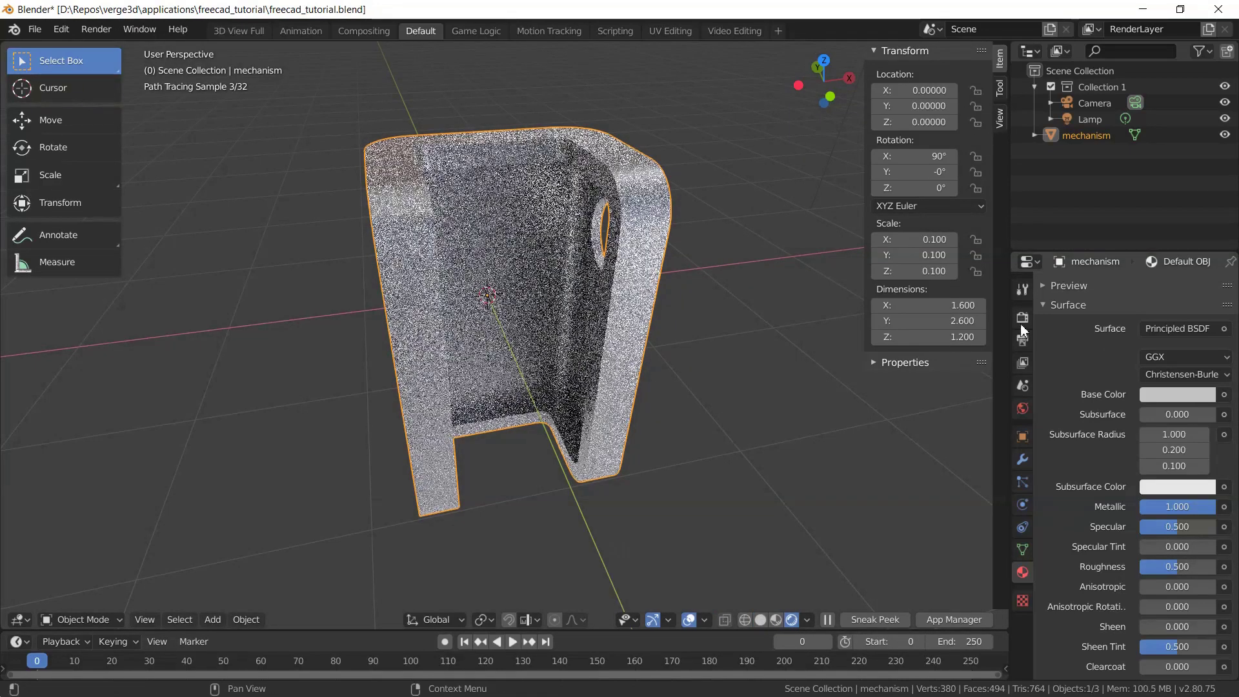
{"action": "left_click", "coordinate": [1023, 291]}
{"action": "left_click", "coordinate": [1024, 319]}
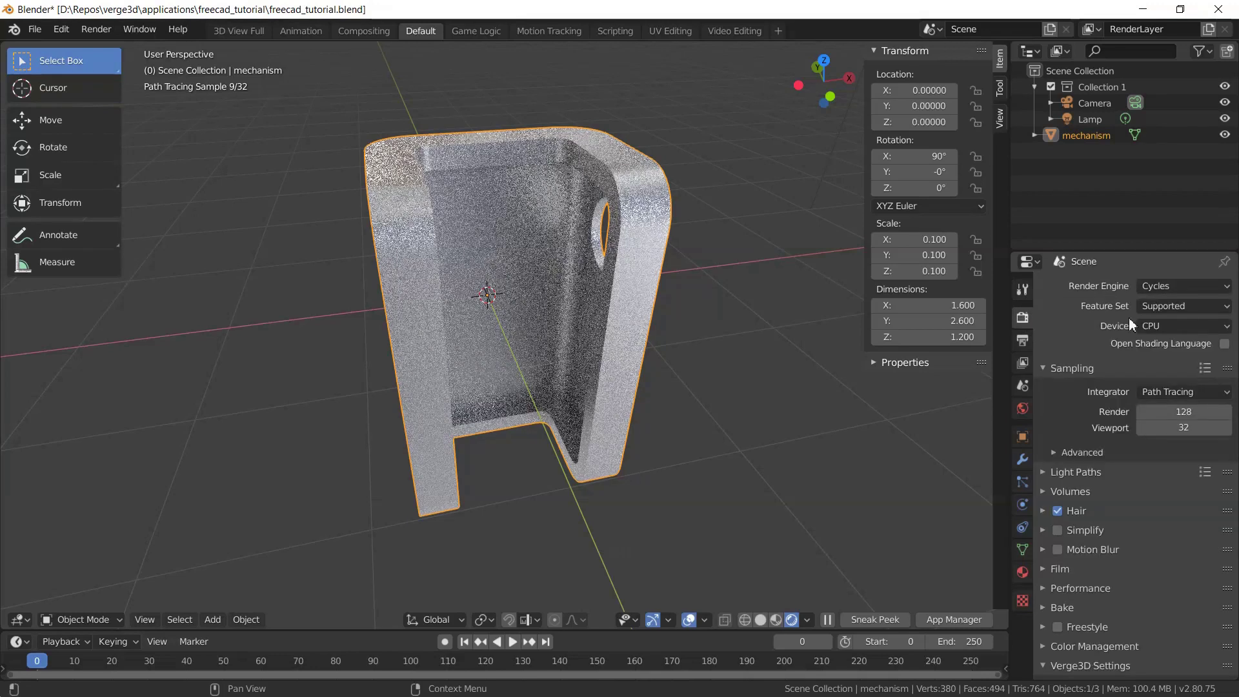
{"action": "left_click", "coordinate": [1185, 286]}
{"action": "left_click", "coordinate": [1170, 304]}
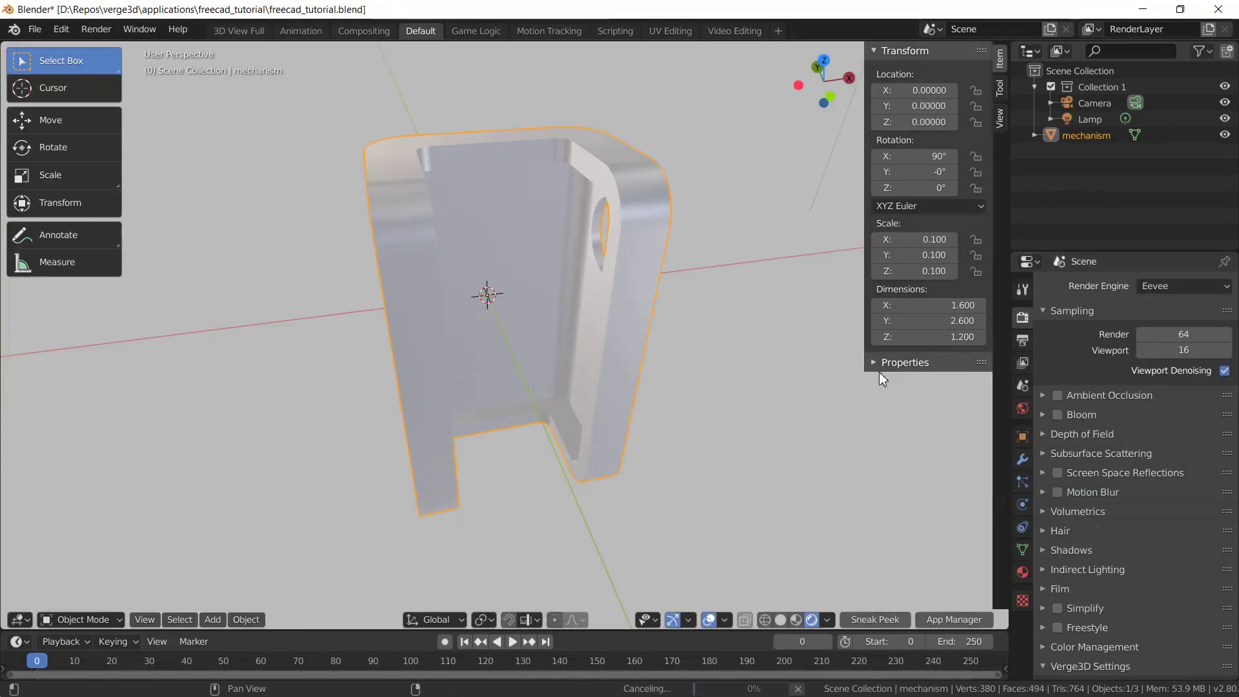
{"action": "middle_click_drag", "start_coordinate": [852, 372], "coordinate": [651, 369]}
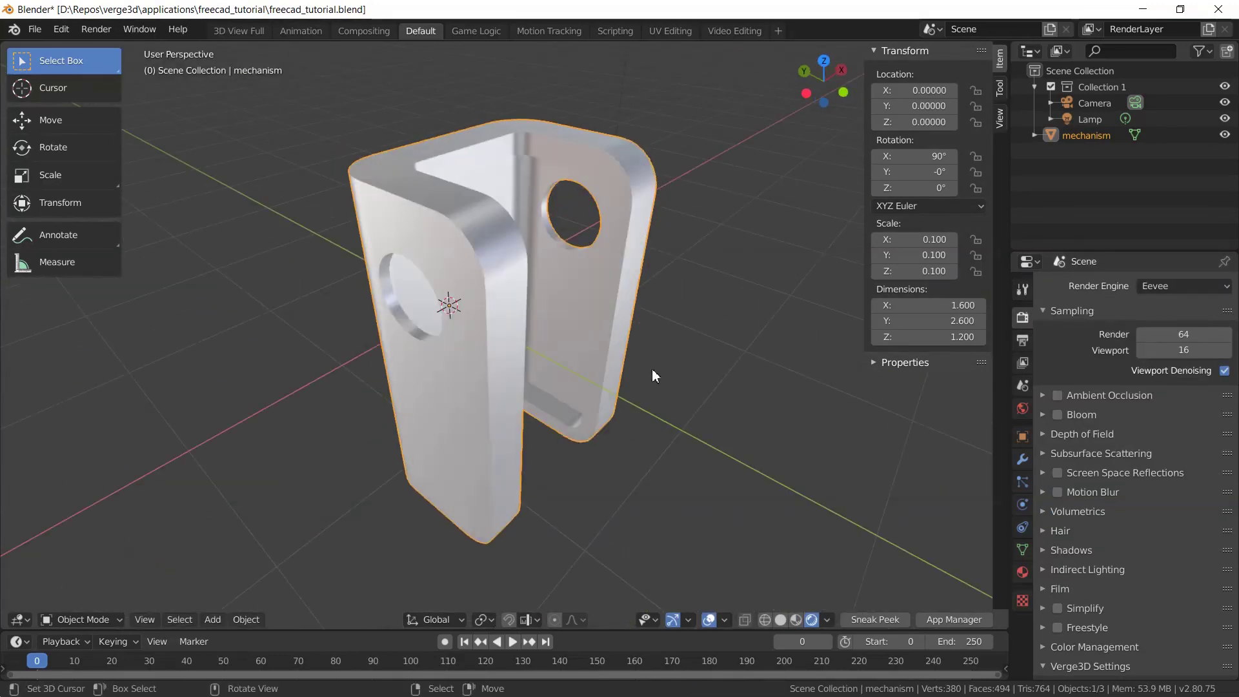
Set the Roughness of the mechanism's Default OBJ material to 0.300 for sharper reflections.
{"action": "left_click", "coordinate": [1023, 437]}
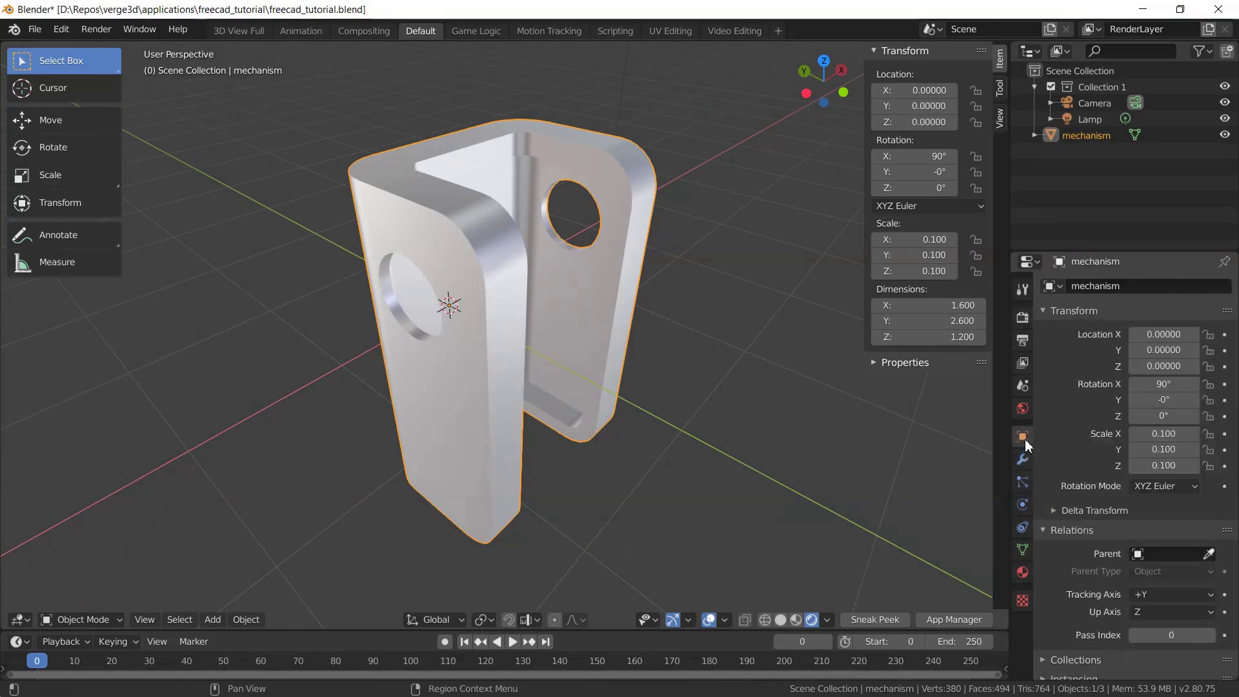
{"action": "middle_click_drag", "start_coordinate": [580, 329], "coordinate": [671, 333]}
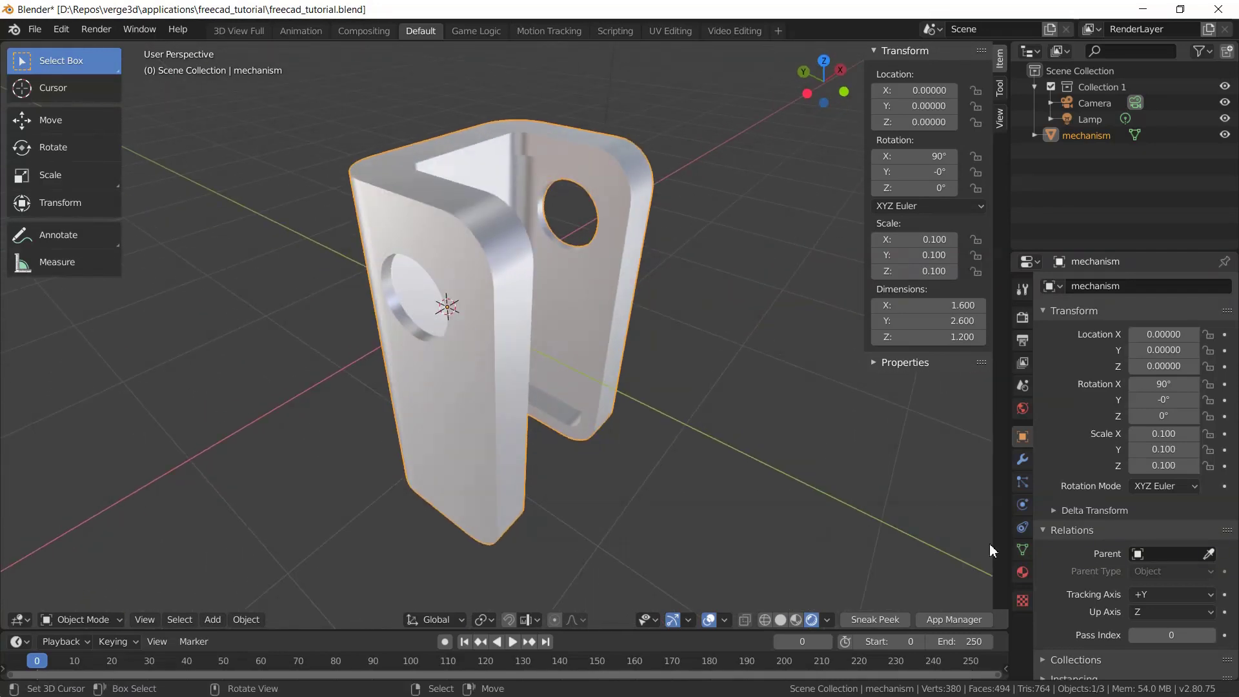
{"action": "left_click", "coordinate": [1022, 572]}
{"action": "scroll", "coordinate": [1164, 462], "scroll_direction": "down", "scroll_amount": 6}
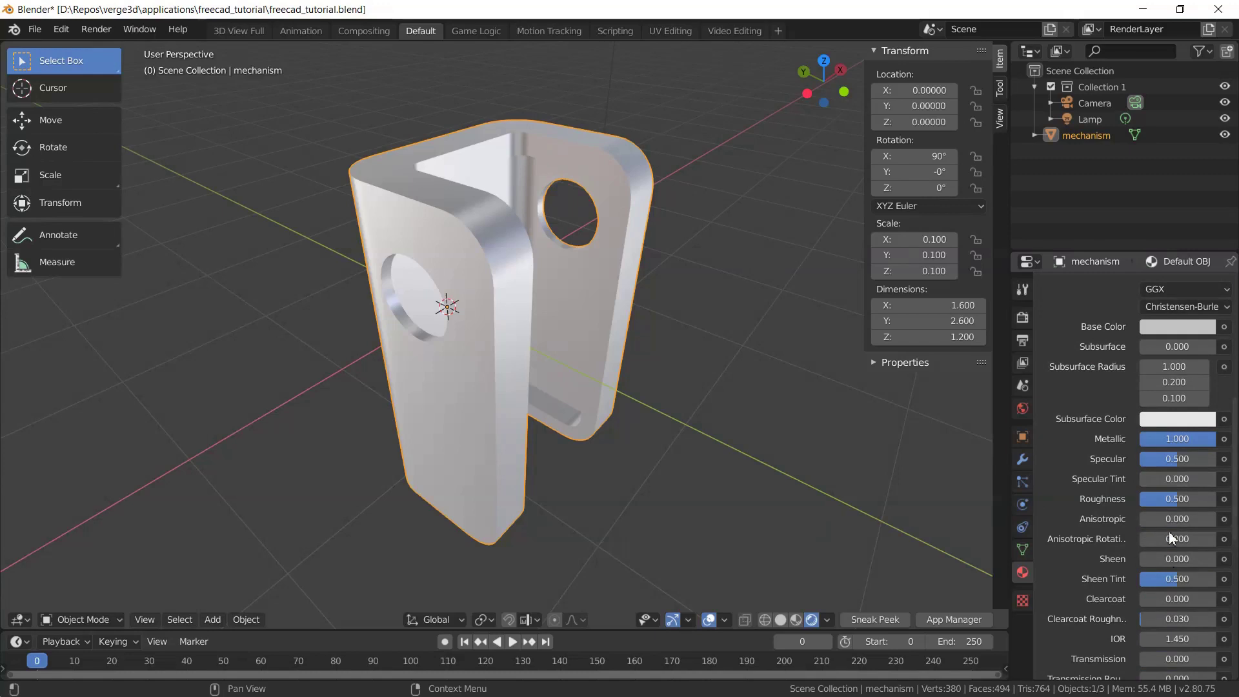
{"action": "left_click_drag", "start_coordinate": [1172, 502], "coordinate": [1156, 502]}
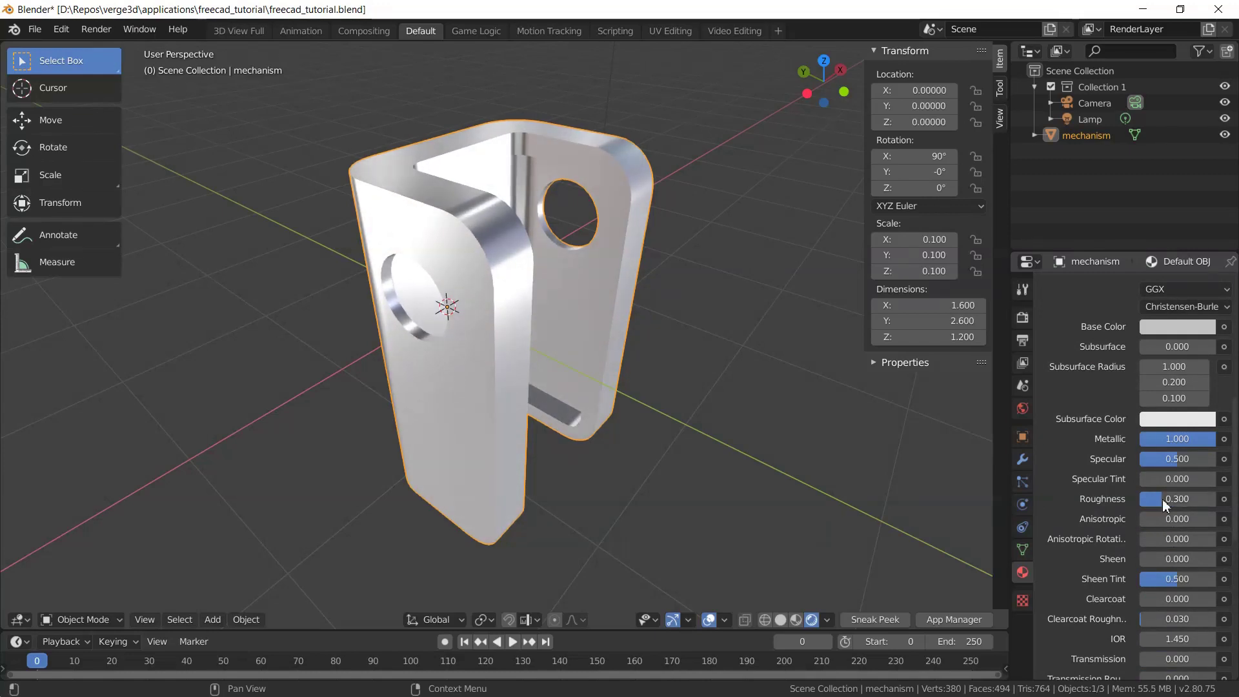
{"action": "scroll", "coordinate": [1076, 529], "scroll_direction": "up", "scroll_amount": 4}
{"action": "middle_click_drag", "start_coordinate": [704, 317], "coordinate": [662, 327]}
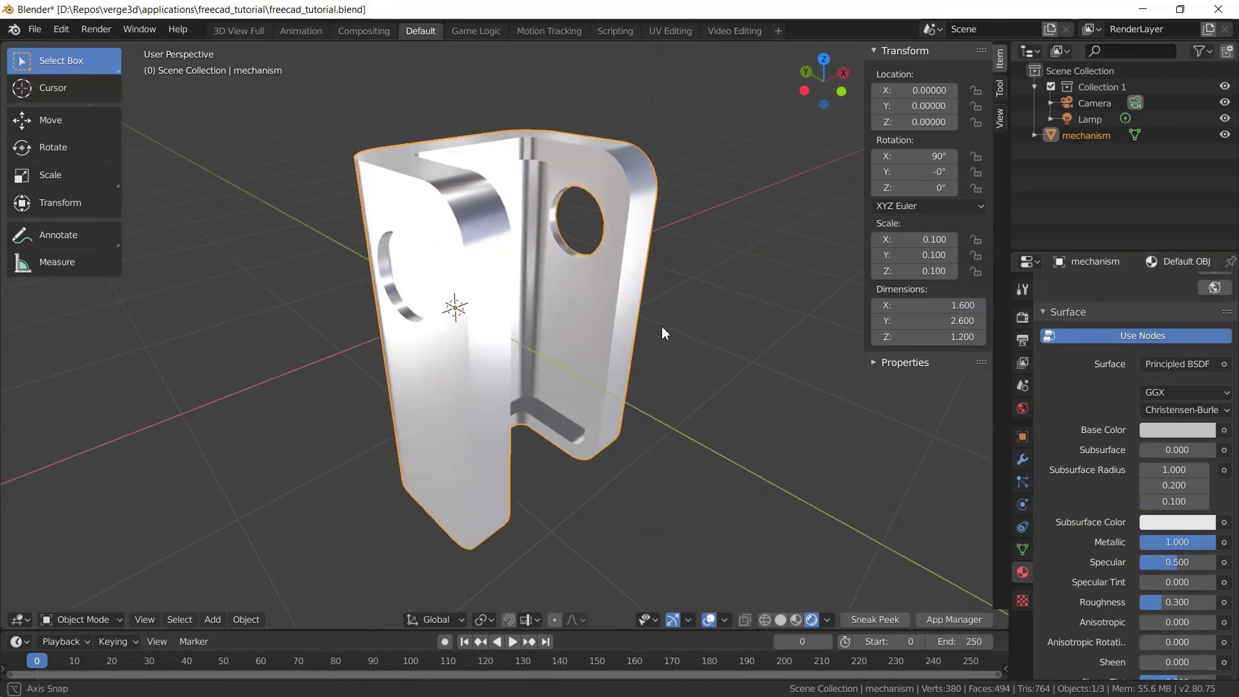
Darken the Base Color of the Default OBJ material to a medium grey.
{"action": "left_click", "coordinate": [1181, 431]}
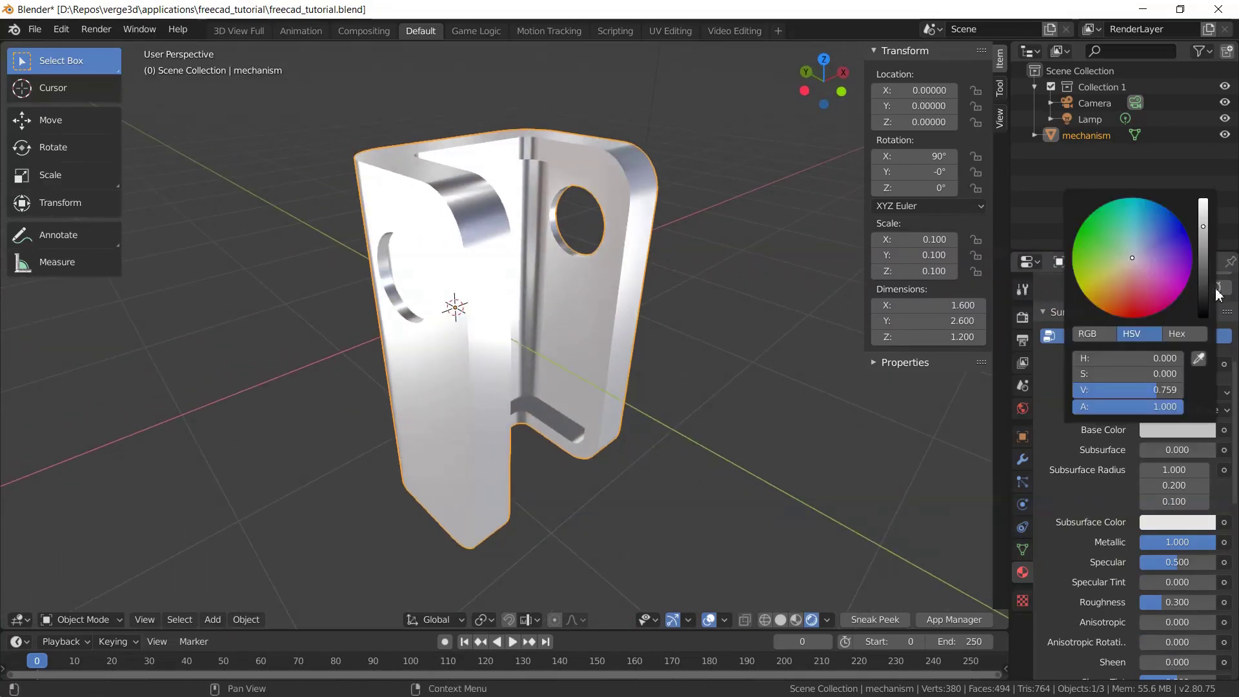
{"action": "left_click_drag", "start_coordinate": [1202, 227], "coordinate": [1203, 255]}
{"action": "mouse_move", "coordinate": [453, 259]}
{"action": "middle_mouse_down"}
{"action": "mouse_move", "coordinate": [380, 253]}
{"action": "mouse_move", "coordinate": [452, 266]}
{"action": "middle_mouse_up"}
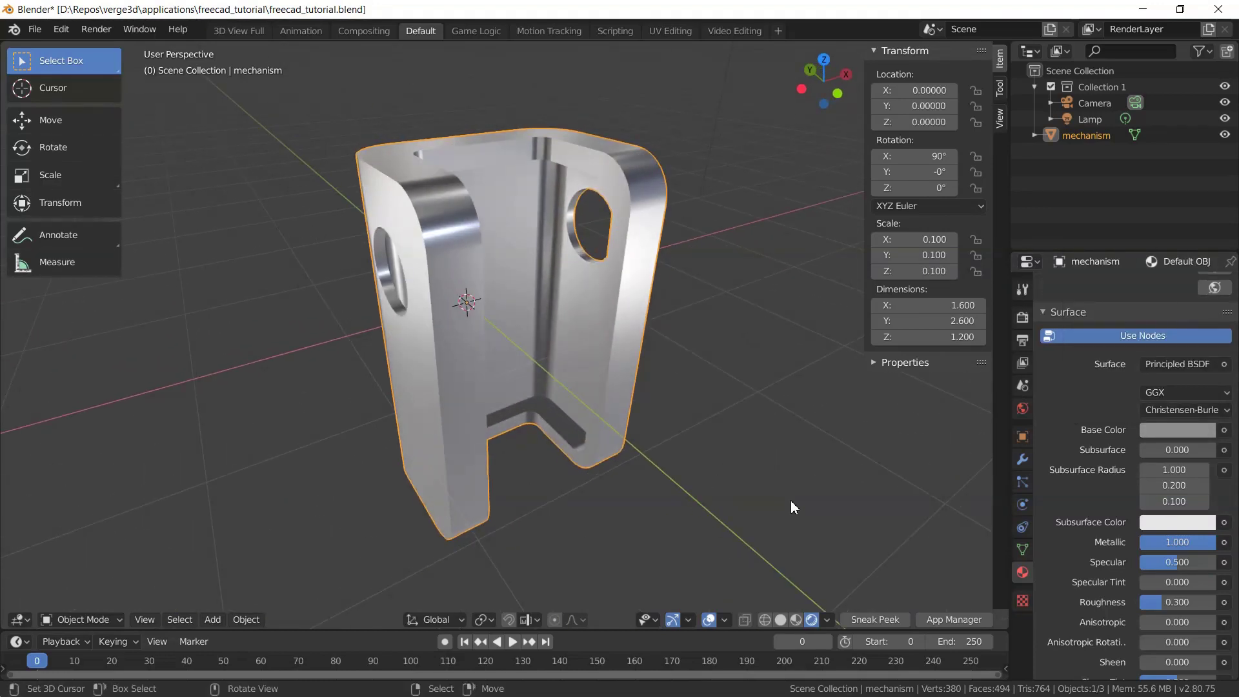
Preview the scene in the browser with Verge3D Sneak Peek, examine the metallic model up close, close the preview and return to Blender.
{"action": "left_click", "coordinate": [875, 621]}
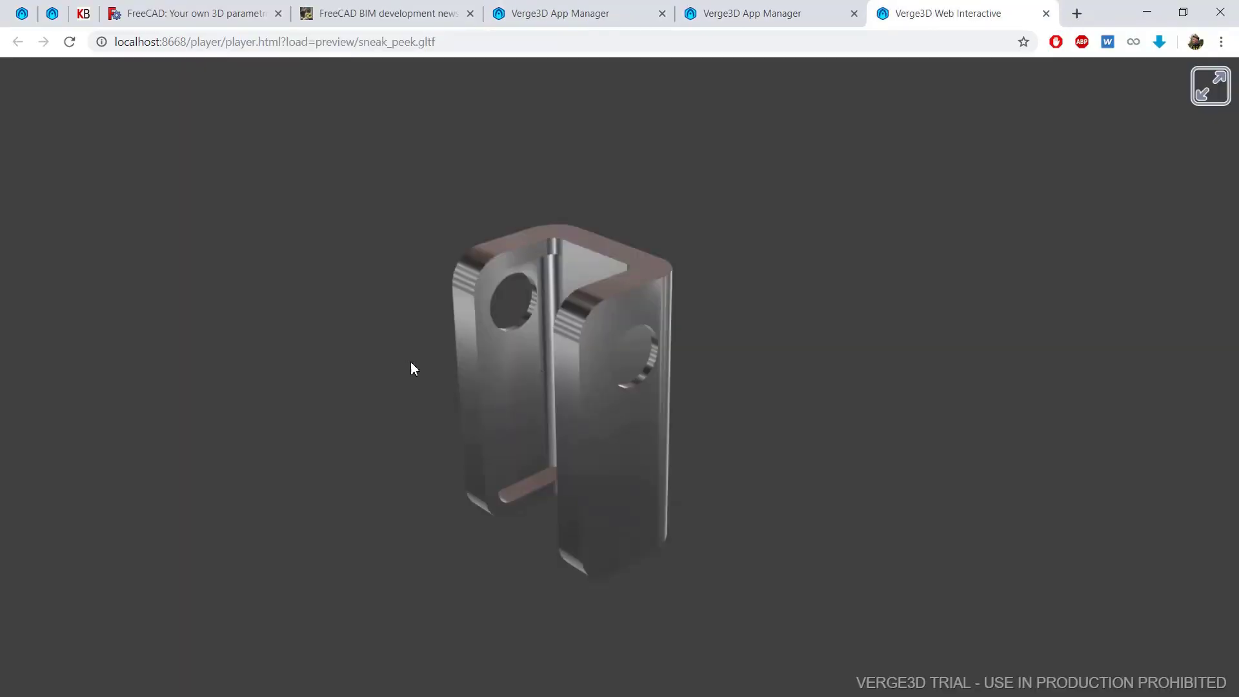
{"action": "left_click_drag", "start_coordinate": [412, 365], "coordinate": [643, 291]}
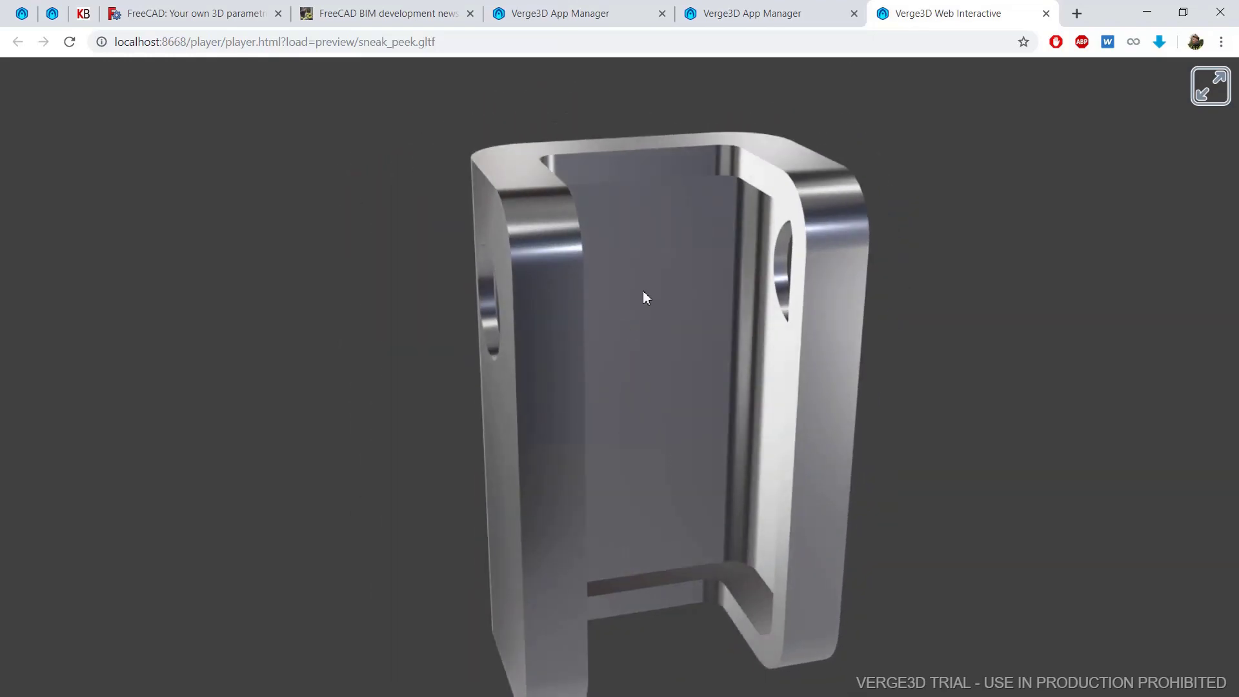
{"action": "left_click", "coordinate": [1046, 14]}
{"action": "key", "text": "alt+Tab"}
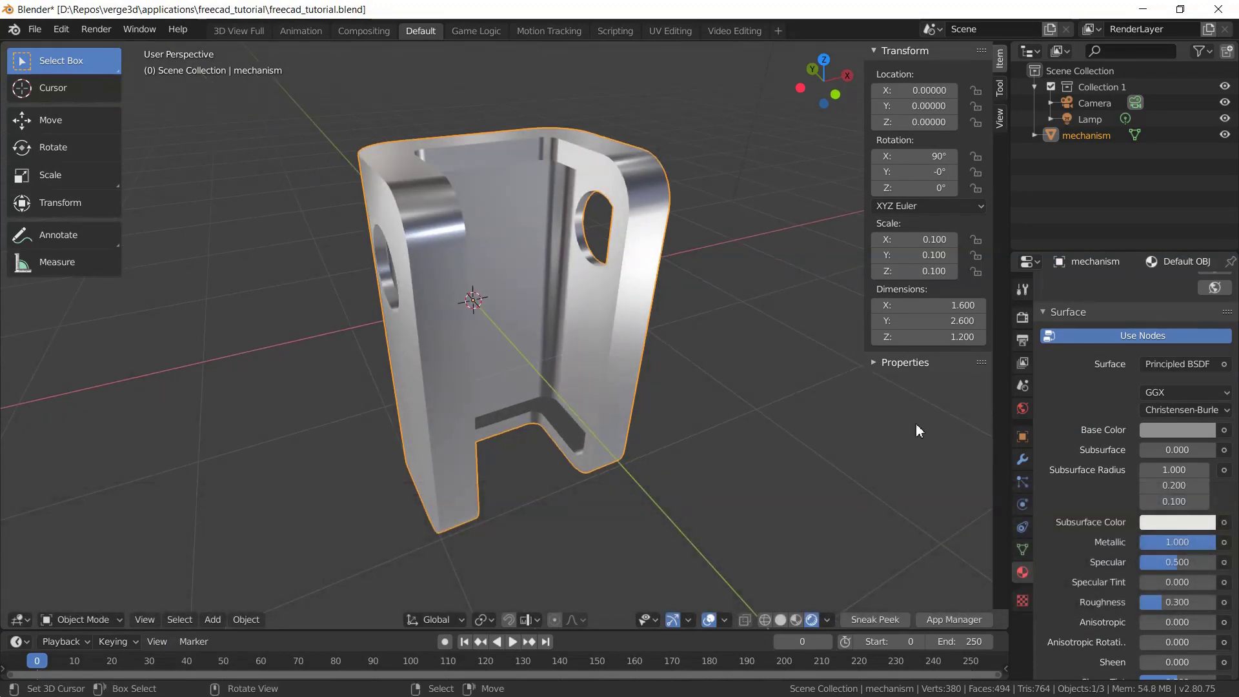
Add a Bevel modifier to the mechanism with its Limit Method set to Angle, and apply the modifier.
{"action": "left_click", "coordinate": [1023, 459]}
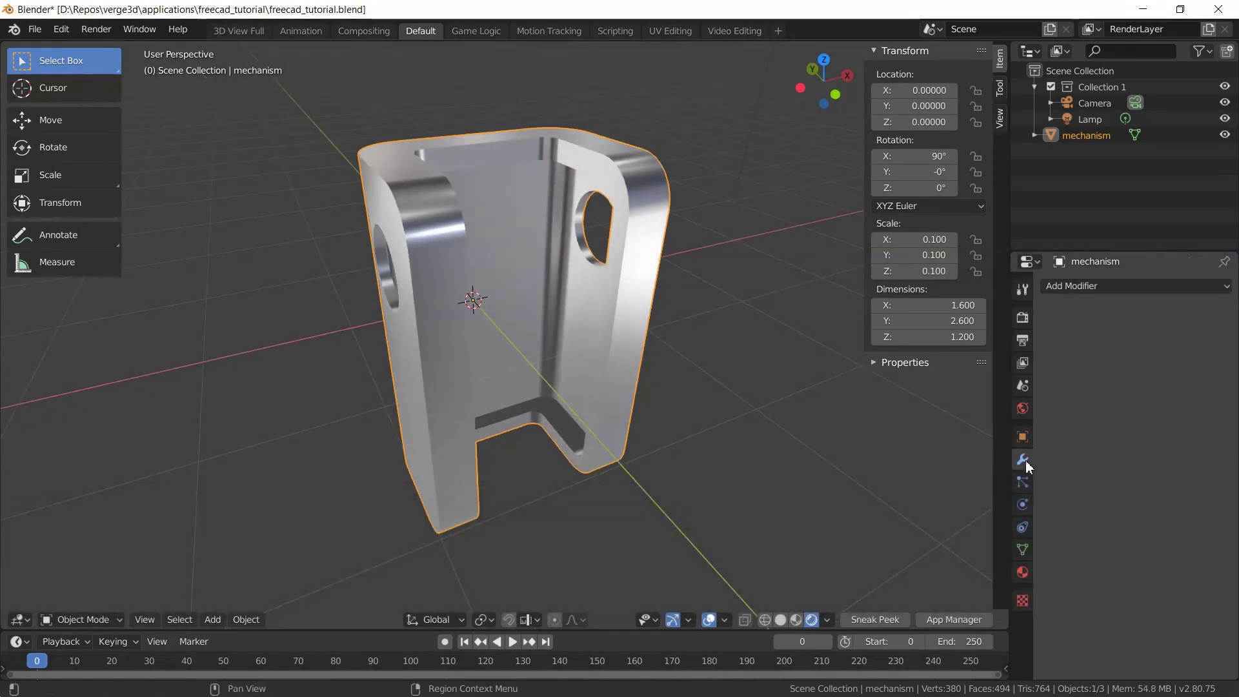
{"action": "left_click", "coordinate": [1090, 289]}
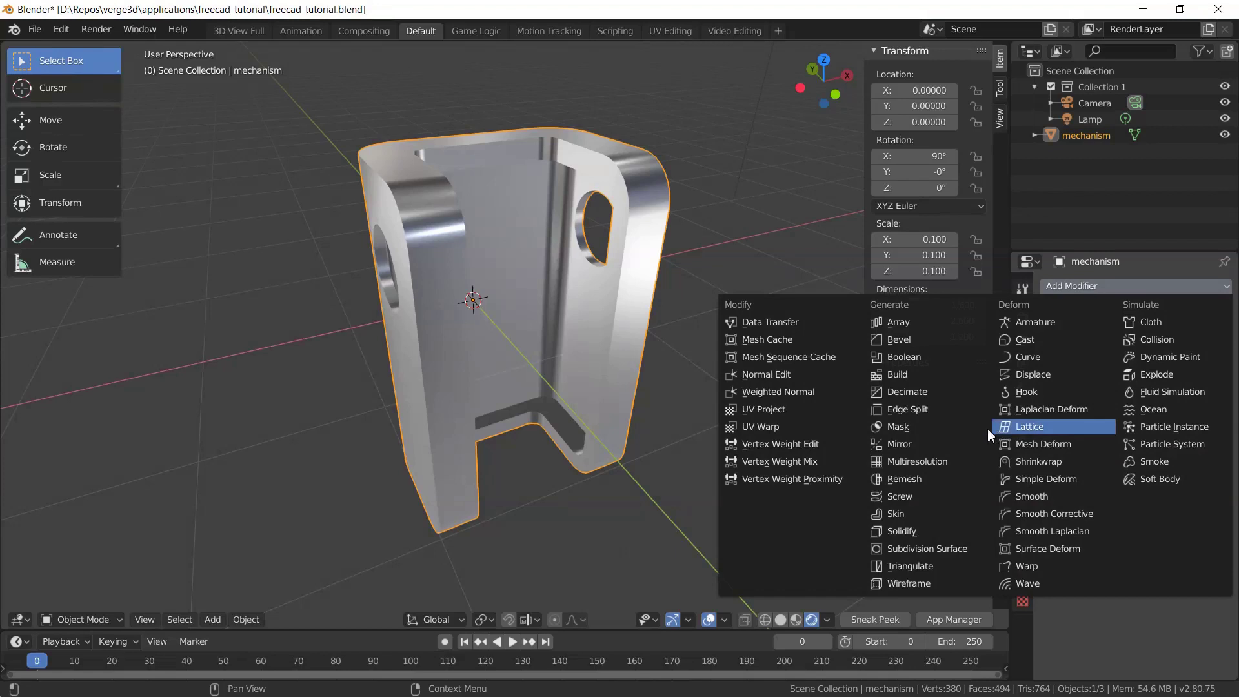
{"action": "left_click", "coordinate": [908, 346]}
{"action": "scroll", "coordinate": [532, 351], "scroll_direction": "up", "scroll_amount": 3}
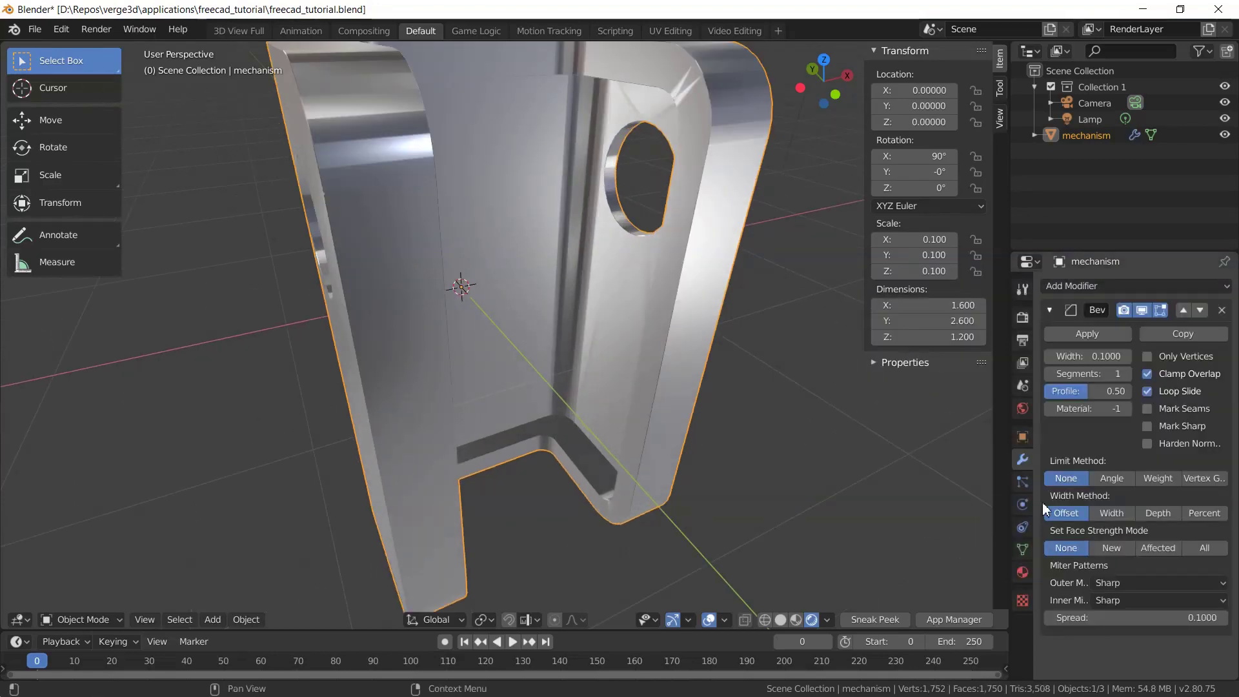
{"action": "left_click", "coordinate": [1121, 480]}
{"action": "middle_click_drag", "start_coordinate": [506, 277], "coordinate": [583, 325]}
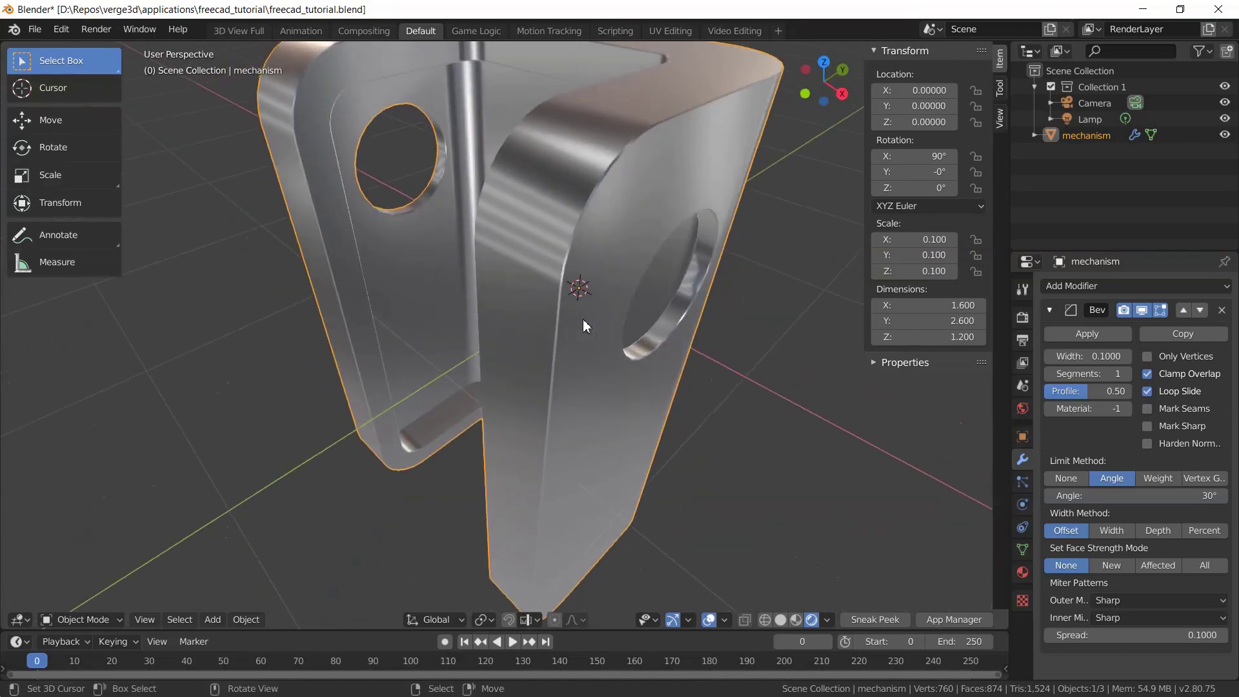
{"action": "scroll", "coordinate": [594, 284], "scroll_direction": "up", "scroll_amount": 1}
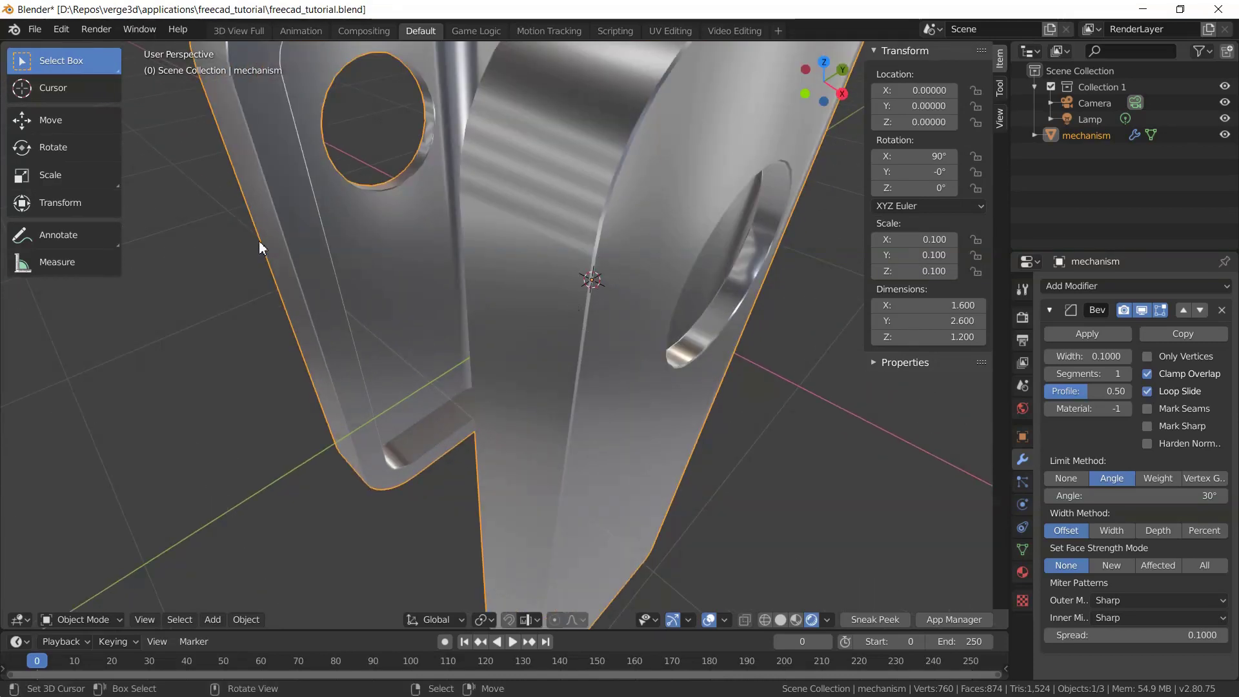
{"action": "middle_click_drag", "start_coordinate": [261, 247], "coordinate": [421, 239]}
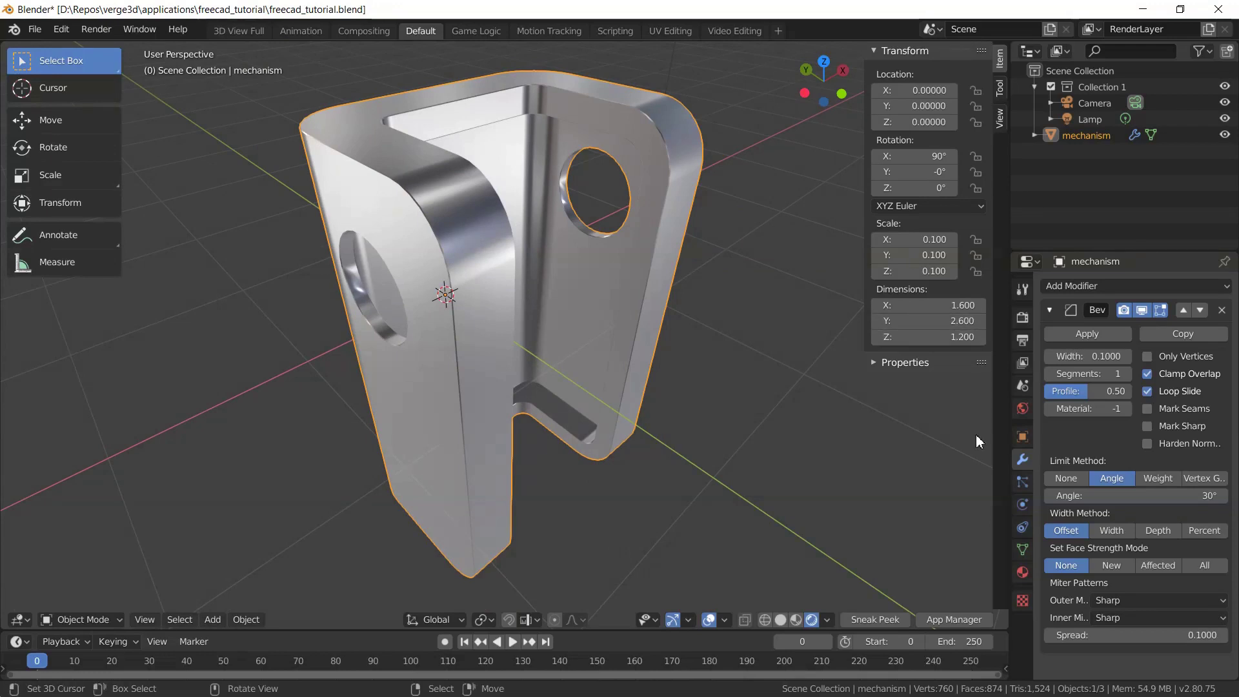
{"action": "left_click", "coordinate": [1090, 334]}
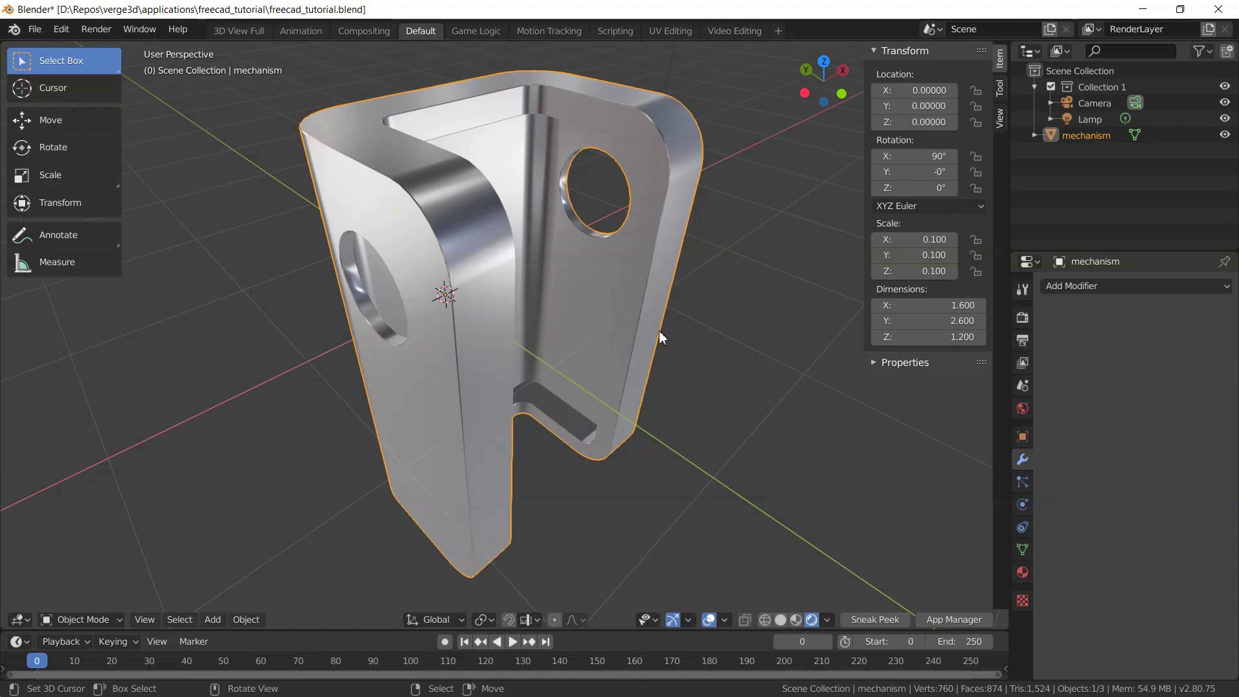
Apply the rotation and scale of the mechanism object.
{"action": "key", "text": "ctrl+a"}
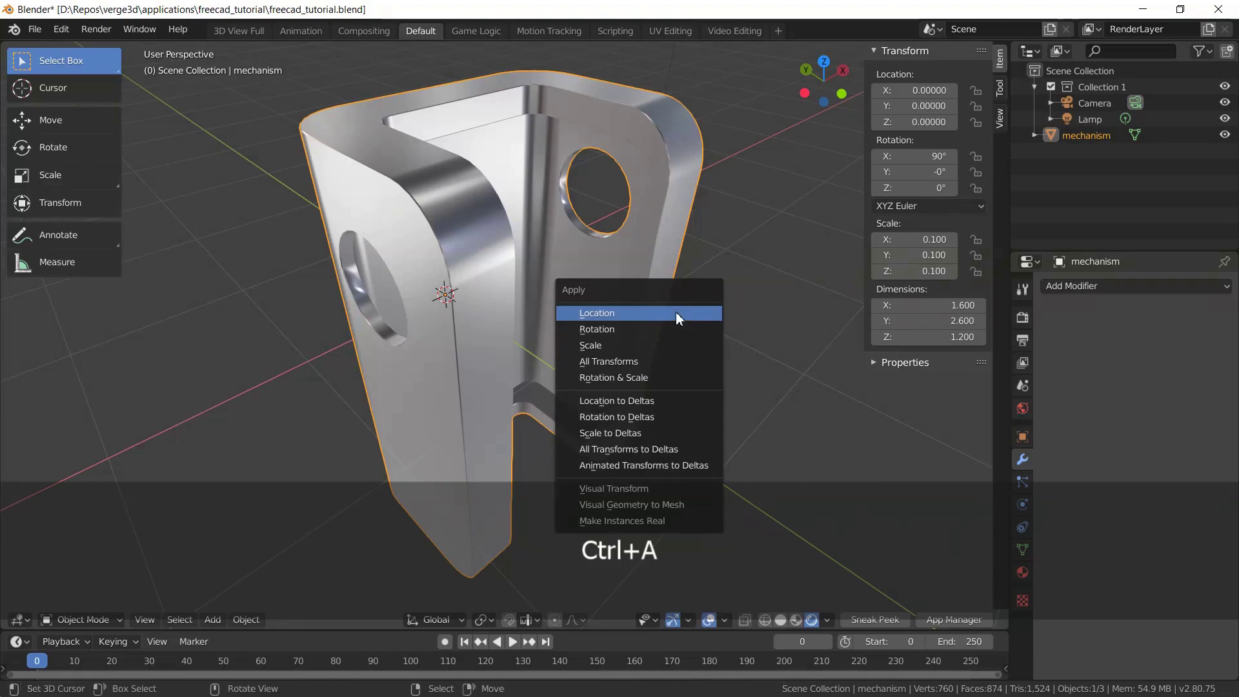
{"action": "left_click", "coordinate": [643, 377]}
{"action": "middle_click_drag", "start_coordinate": [653, 385], "coordinate": [575, 382]}
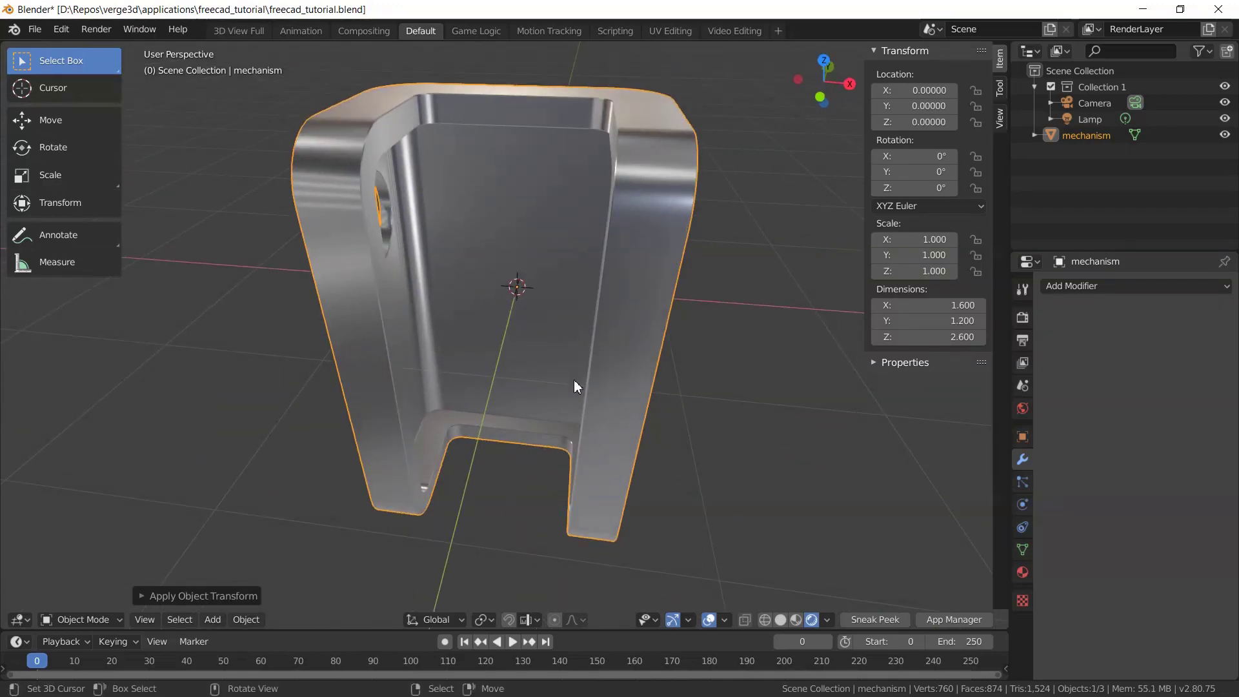
Export the scene as Verge3D glTF for the web app.
{"action": "key", "text": "q"}
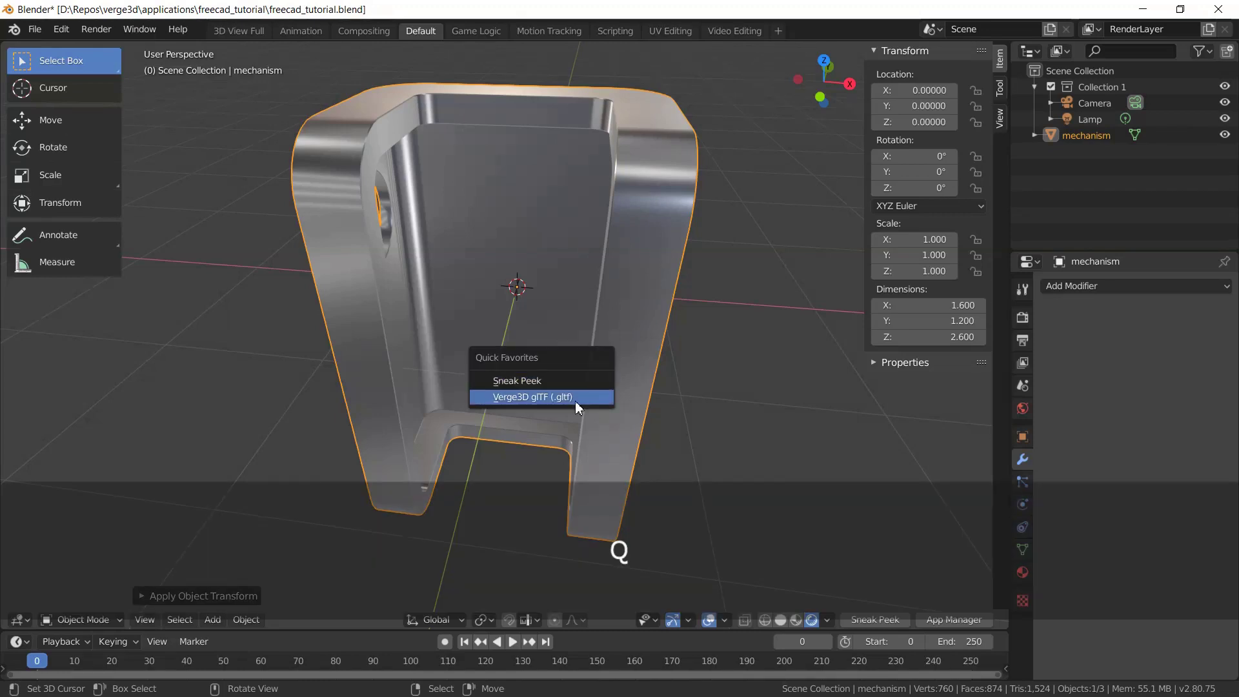
{"action": "left_click", "coordinate": [575, 401]}
{"action": "key", "text": "Return"}
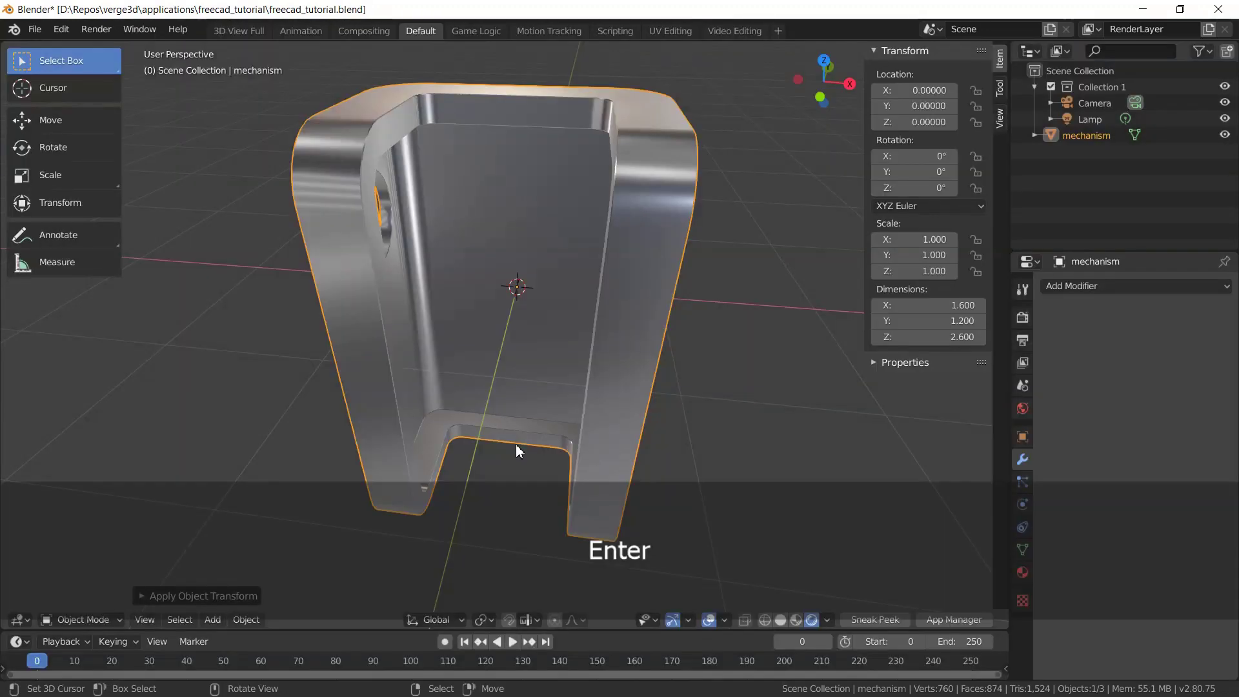
Switch to the Verge3D App Manager in the browser, open the Freecad Tutorial app in a new tab, view the model, and return to Blender.
{"action": "key", "text": "alt+Tab"}
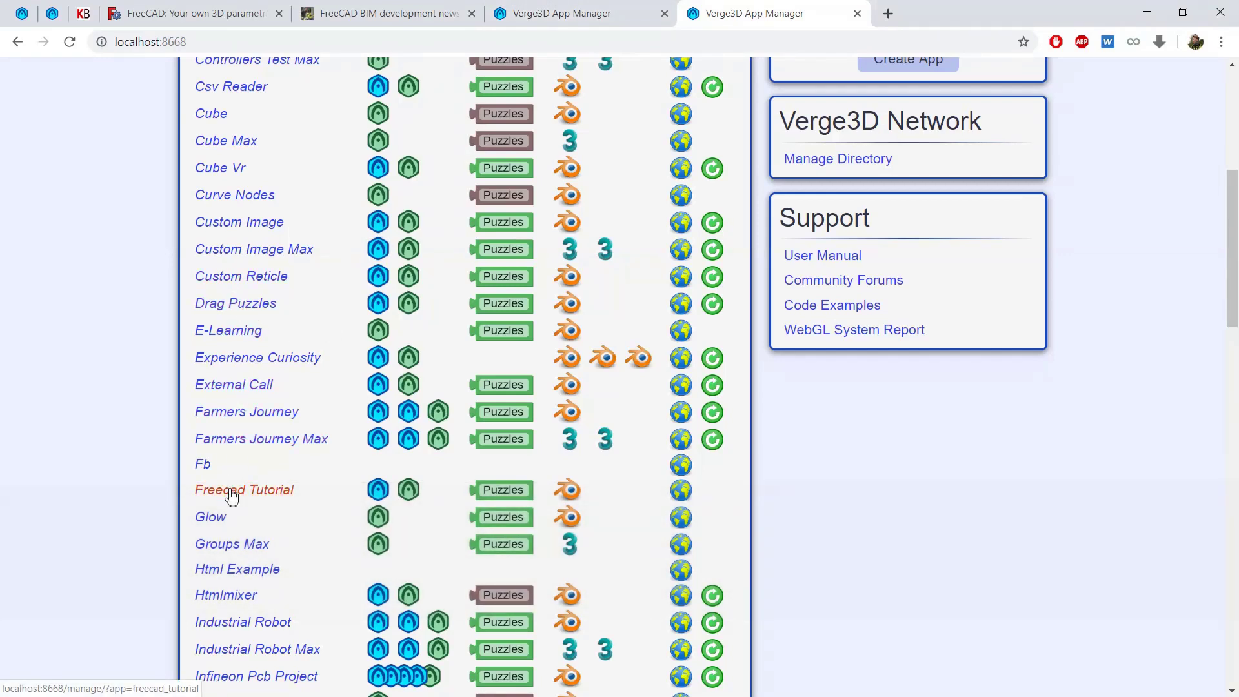
{"action": "right_click", "coordinate": [377, 491]}
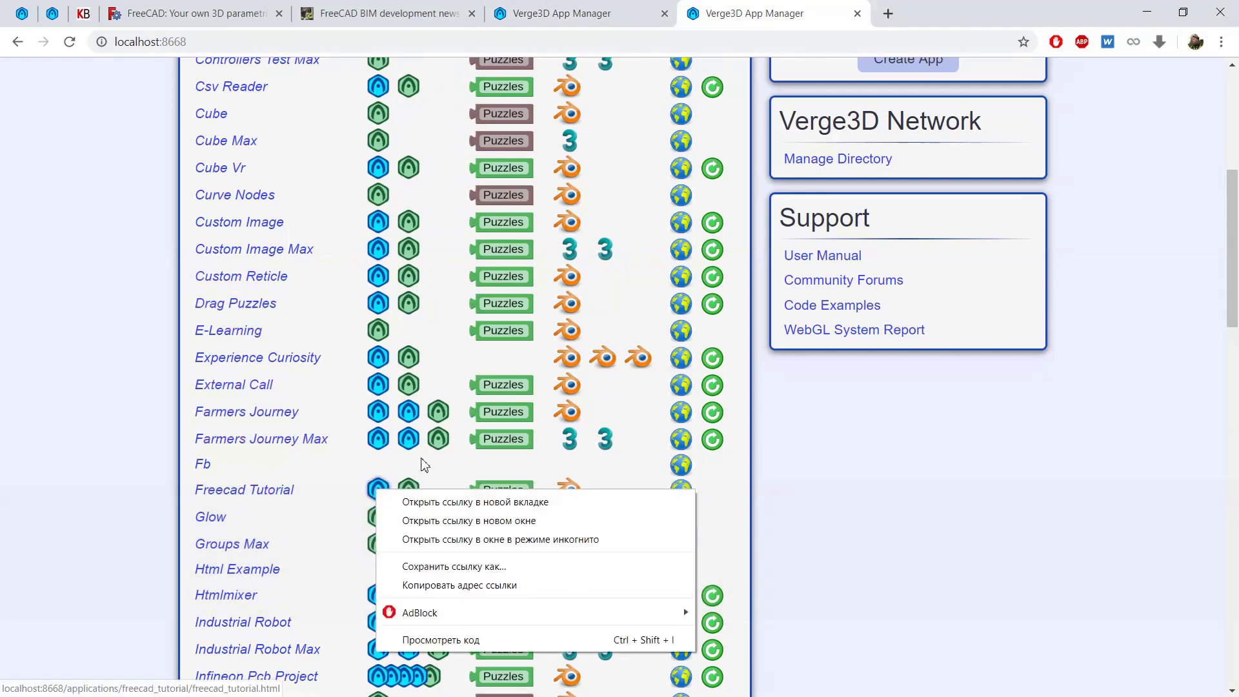
{"action": "left_click", "coordinate": [451, 503]}
{"action": "key", "text": "ctrl+Tab"}
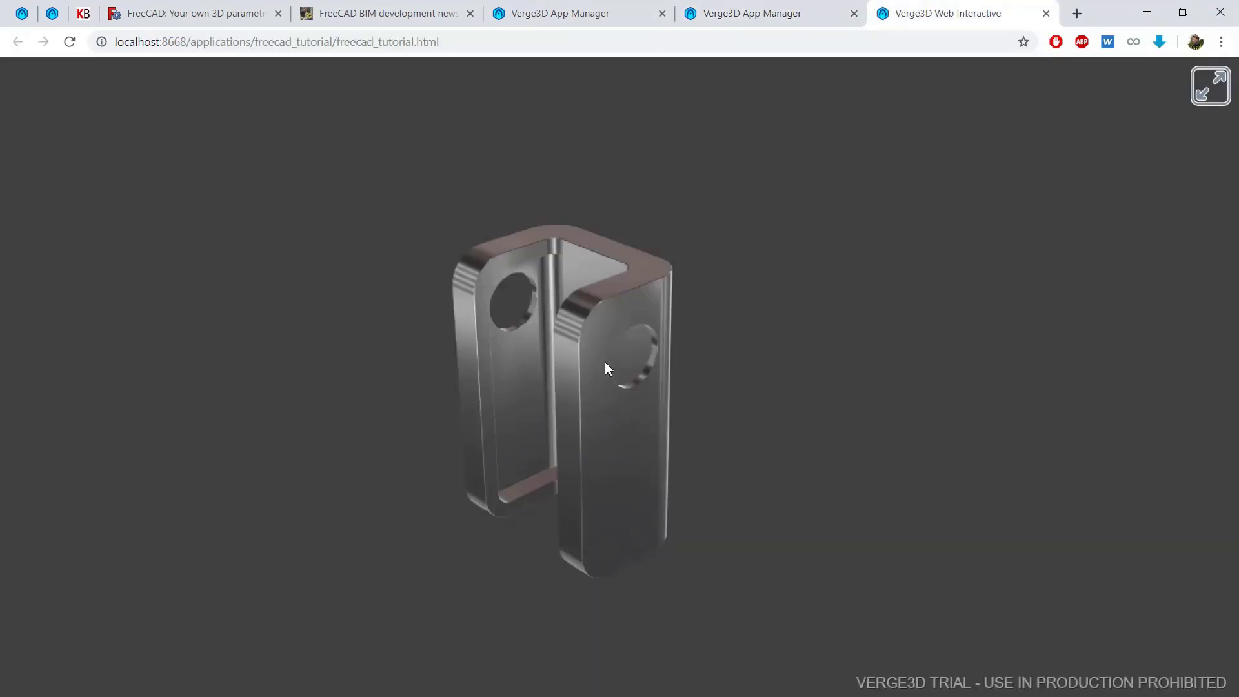
{"action": "left_click_drag", "start_coordinate": [605, 362], "coordinate": [451, 417]}
{"action": "key", "text": "alt+Tab"}
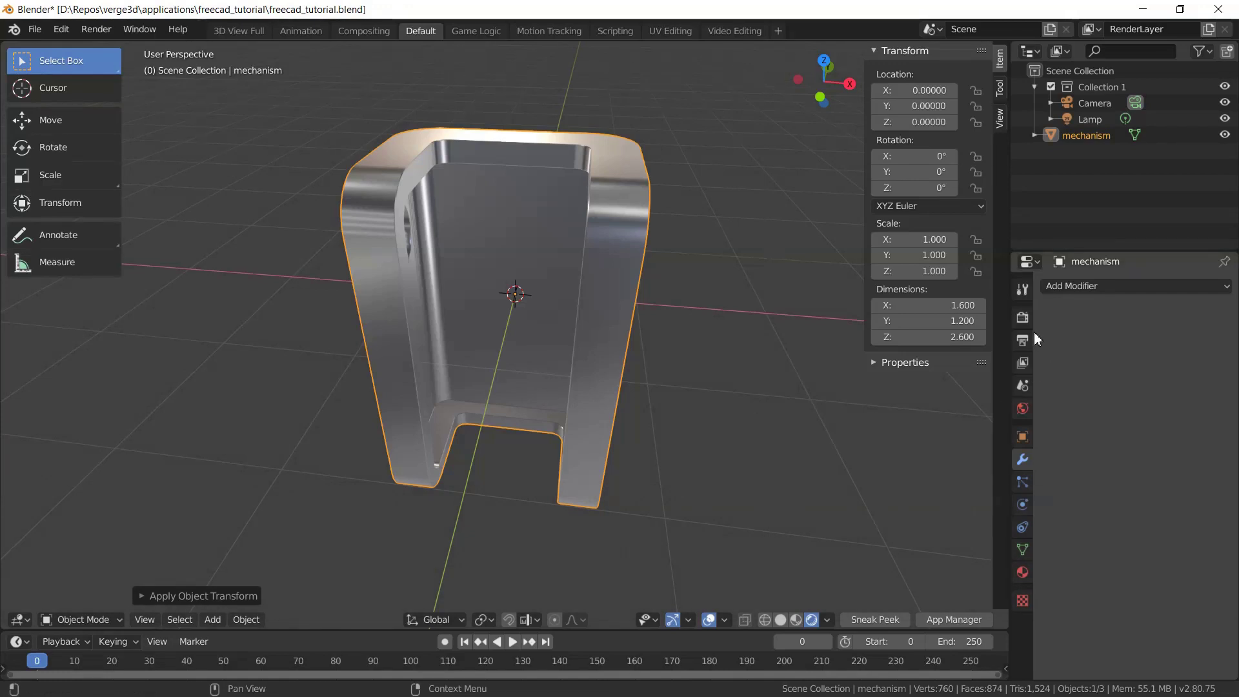
Enable Ambient Occlusion in the Eevee render settings and set its Distance to 0.900.
{"action": "middle_click_drag", "start_coordinate": [592, 295], "coordinate": [578, 307]}
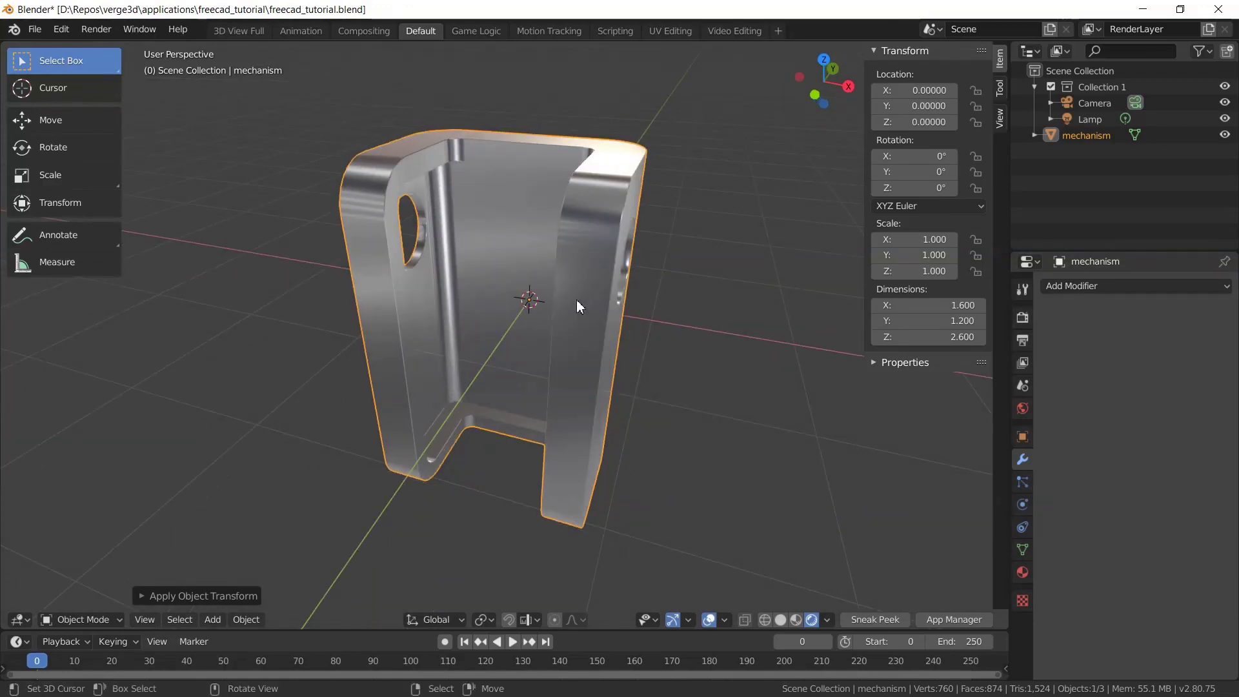
{"action": "left_click", "coordinate": [1022, 317]}
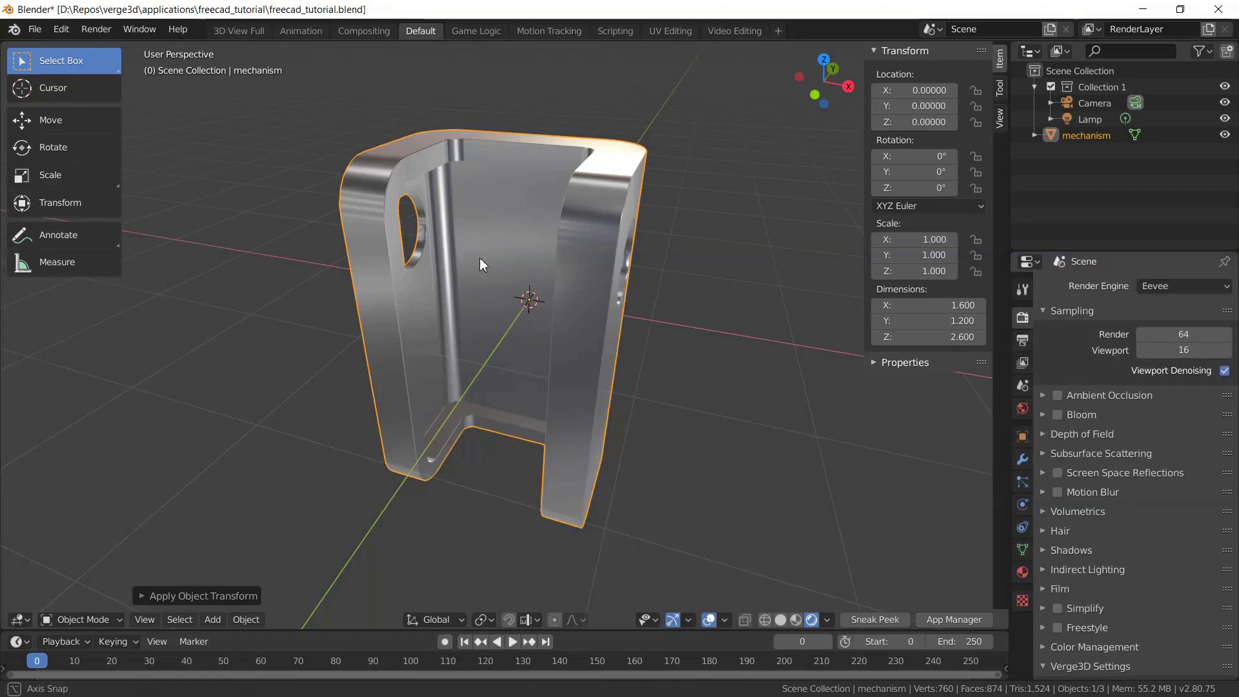
{"action": "middle_click_drag", "start_coordinate": [479, 257], "coordinate": [519, 249]}
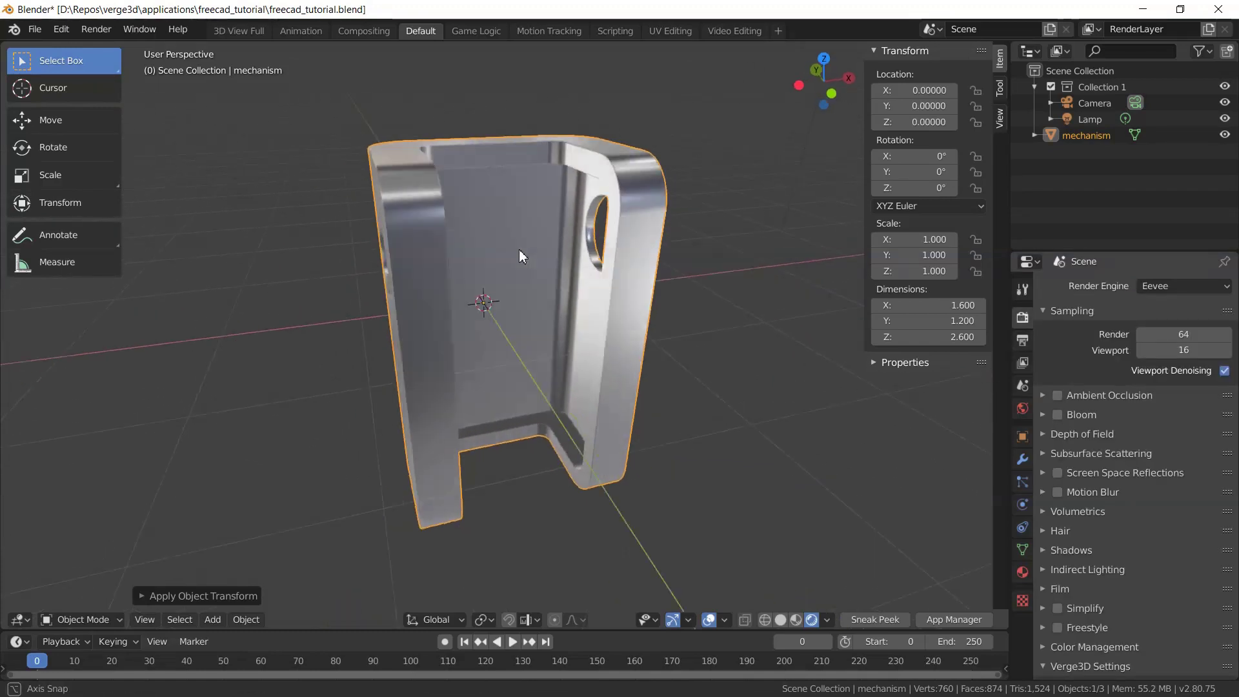
{"action": "left_click", "coordinate": [1043, 396]}
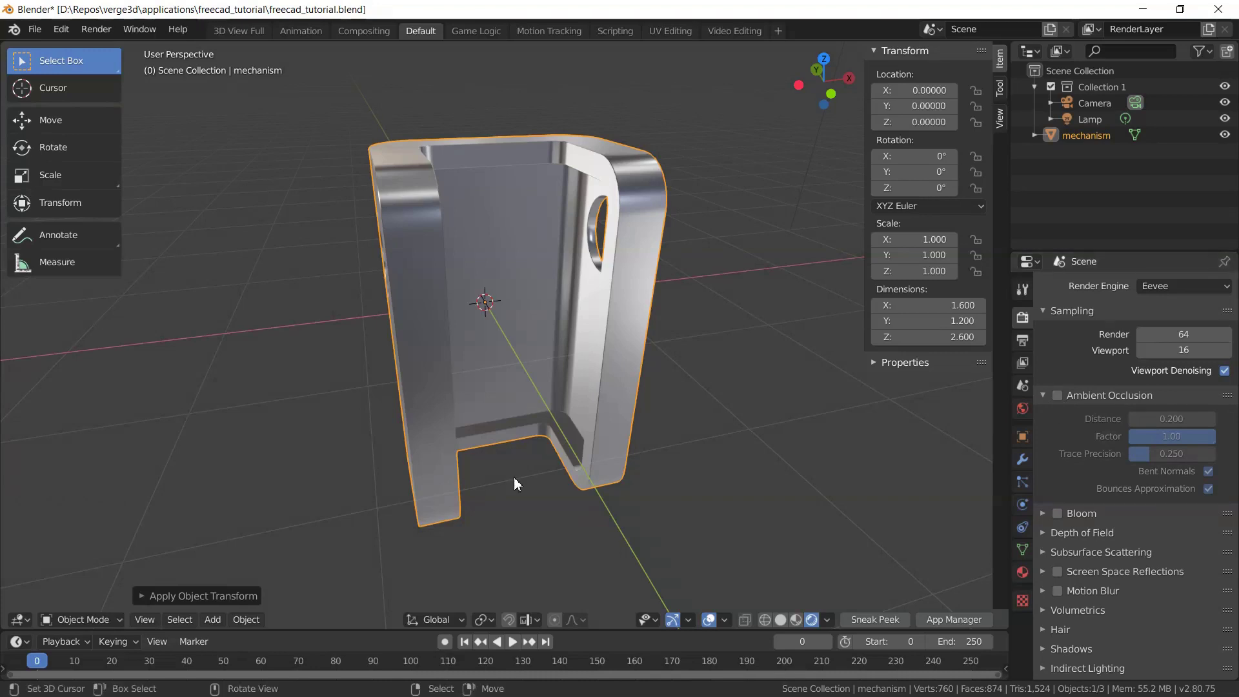
{"action": "left_click", "coordinate": [1057, 395]}
{"action": "middle_click_drag", "start_coordinate": [811, 378], "coordinate": [581, 361]}
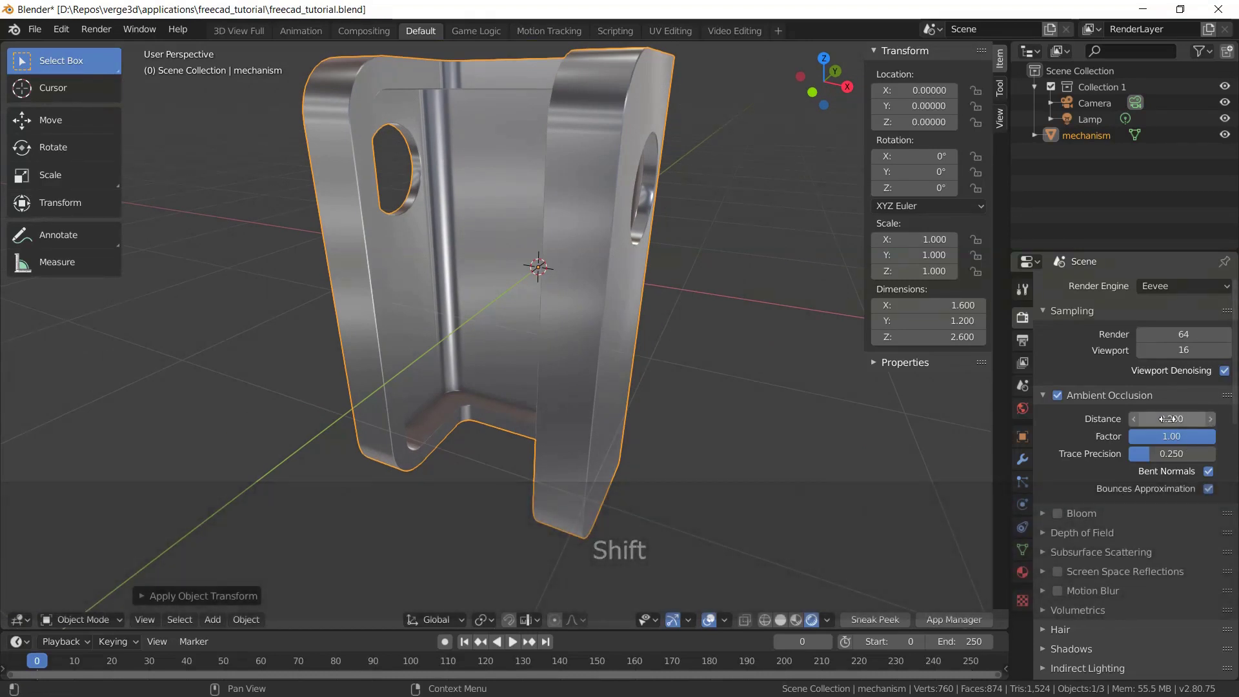
{"action": "mouse_move", "coordinate": [1172, 419]}
{"action": "left_mouse_down"}
{"action": "mouse_move", "coordinate": [1194, 419]}
{"action": "mouse_move", "coordinate": [1168, 418]}
{"action": "left_mouse_up"}
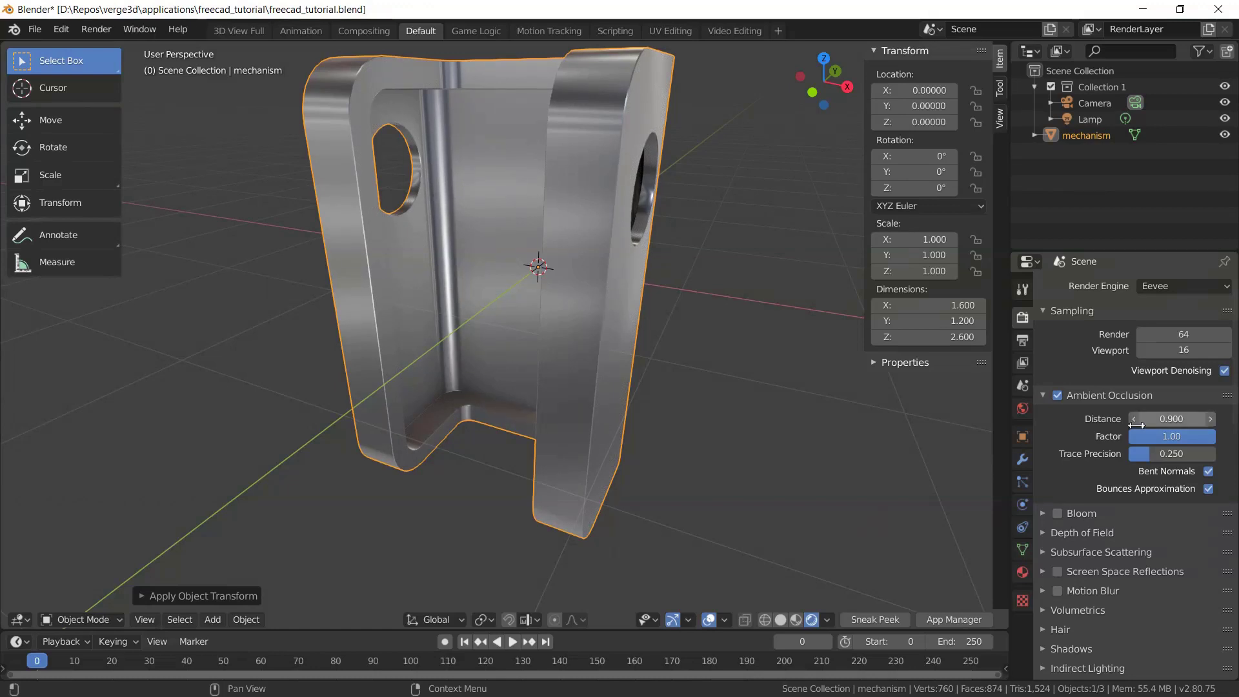
Inspect the mechanism's shading from several sides and turn off Ambient Occlusion in the Eevee render settings.
{"action": "middle_click_drag", "start_coordinate": [303, 346], "coordinate": [311, 373]}
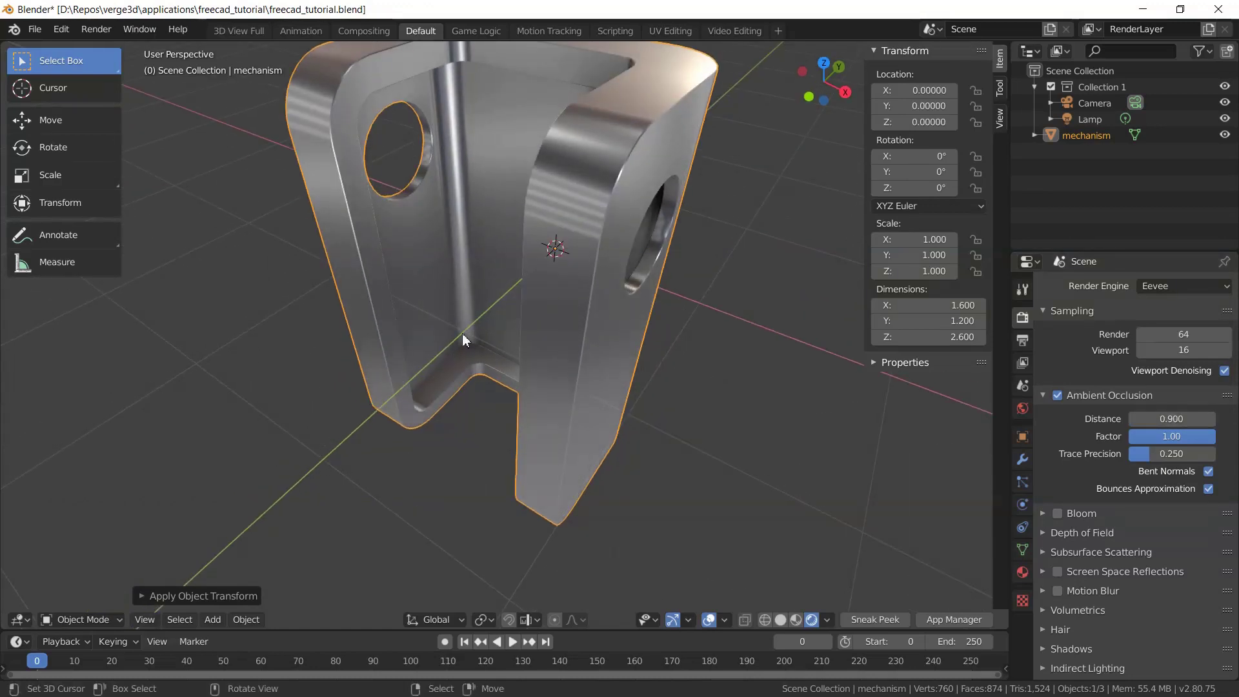
{"action": "middle_click_drag", "start_coordinate": [426, 329], "coordinate": [398, 399]}
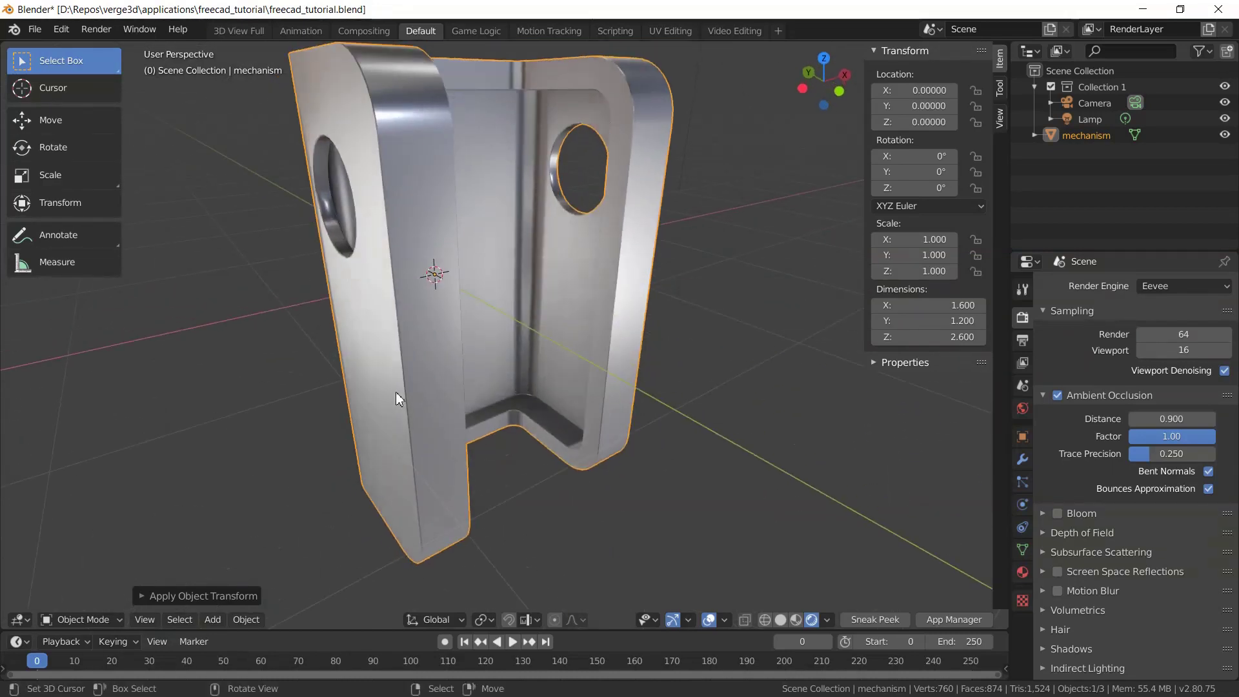
{"action": "left_click", "coordinate": [1058, 396]}
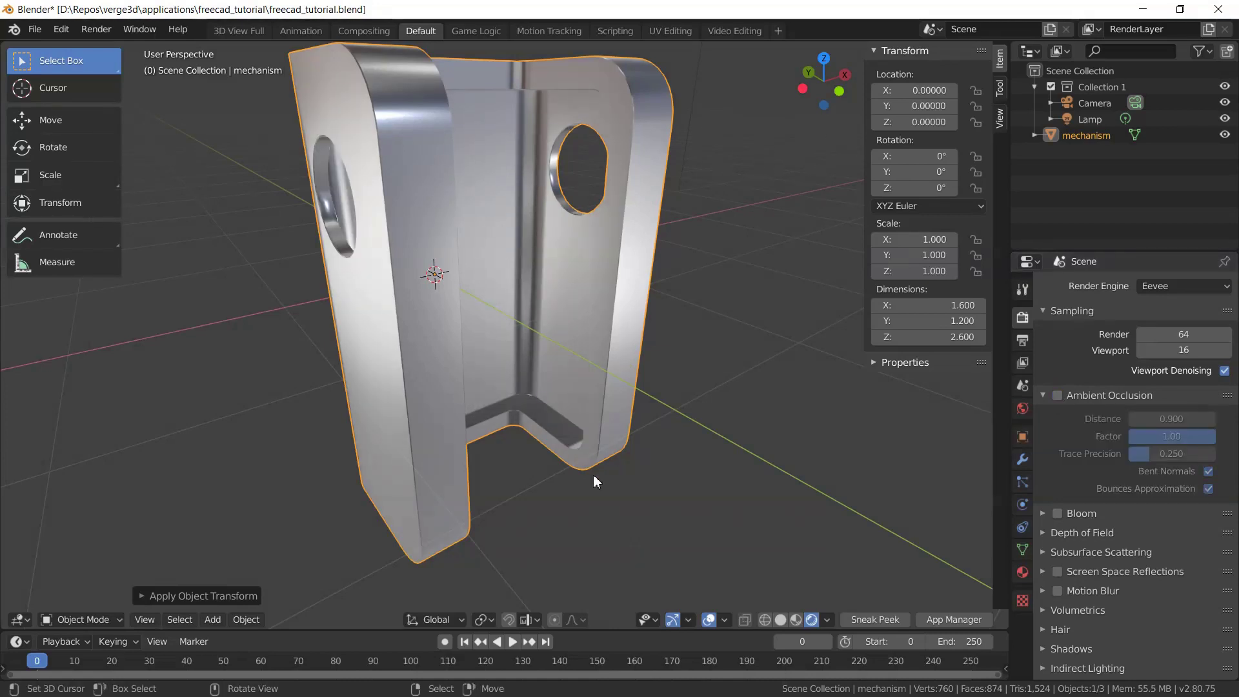
{"action": "scroll", "coordinate": [641, 351], "scroll_direction": "down", "scroll_amount": 2}
{"action": "middle_click_drag", "start_coordinate": [641, 352], "coordinate": [636, 370]}
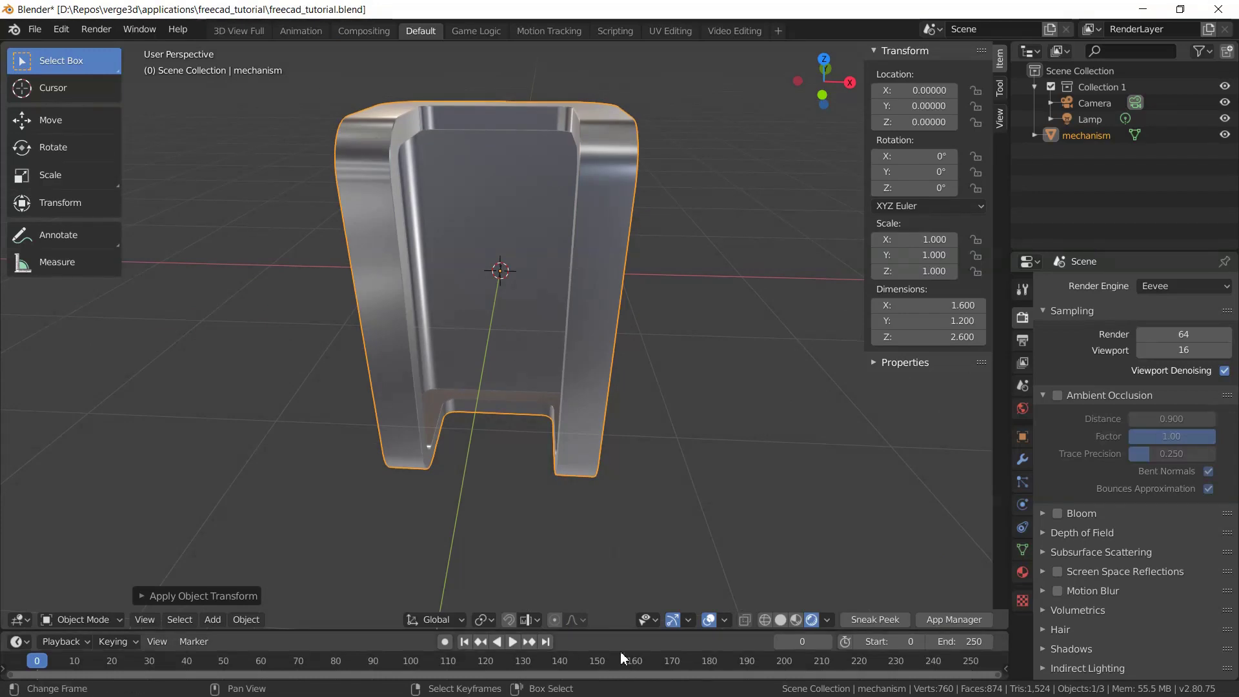
Add the general Shading workspace to the project.
{"action": "left_click", "coordinate": [778, 31]}
{"action": "mouse_move", "coordinate": [796, 62]}
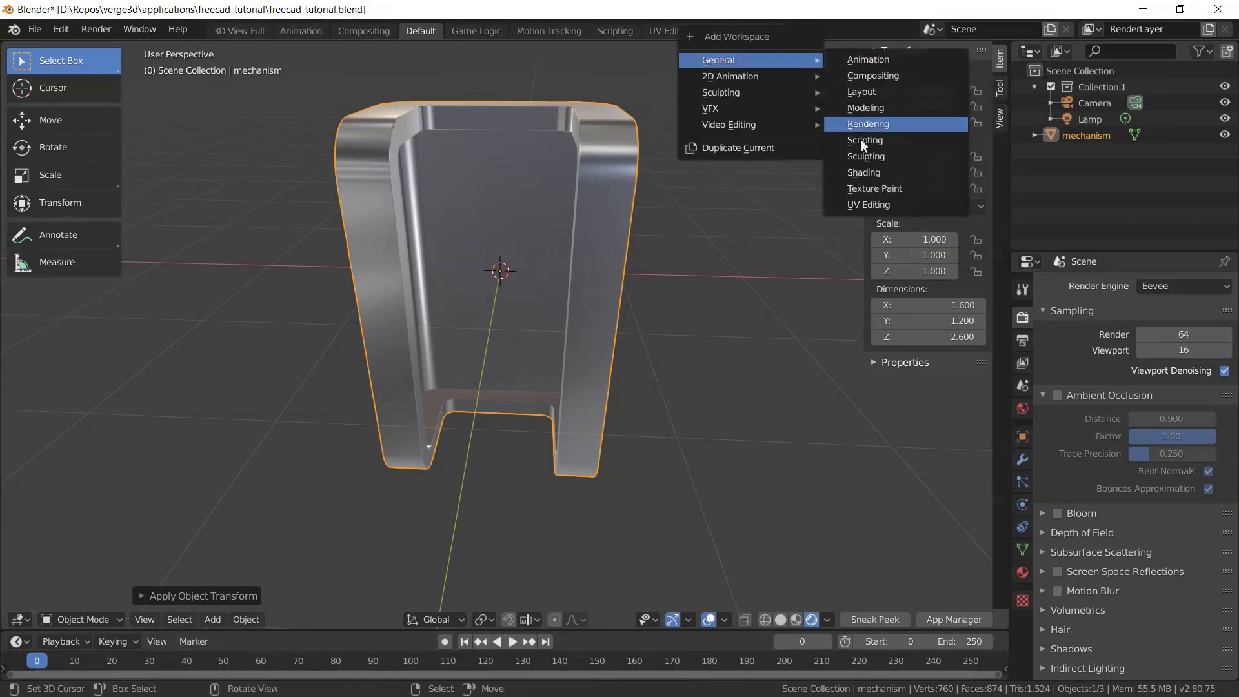
{"action": "left_click", "coordinate": [865, 173]}
{"action": "scroll", "coordinate": [851, 175], "scroll_direction": "up", "scroll_amount": 2}
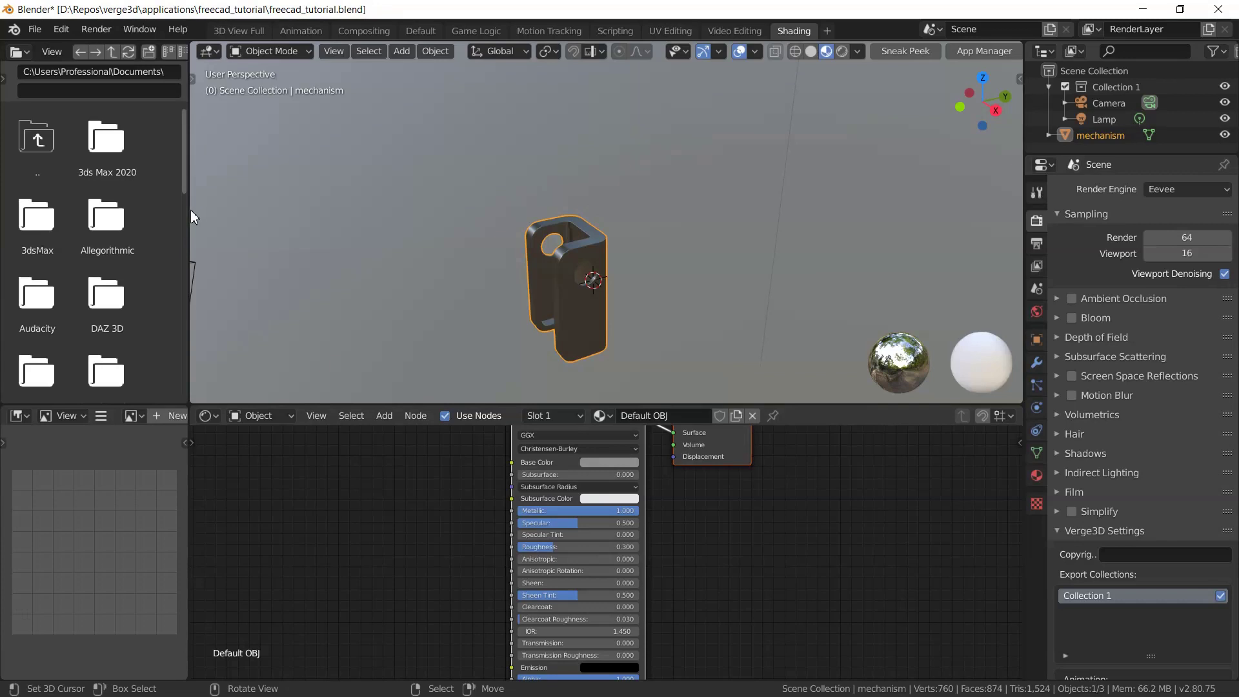
{"action": "scroll", "coordinate": [637, 555], "scroll_direction": "down", "scroll_amount": 1}
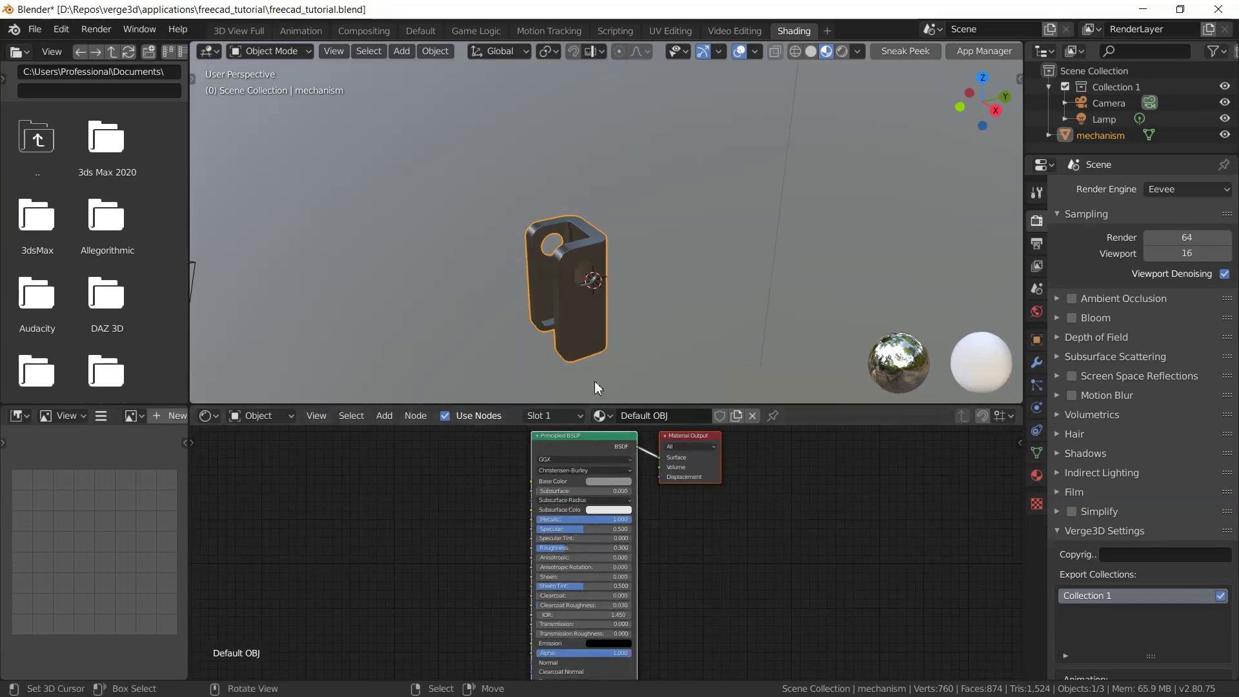
Set the 3D viewport of the Shading workspace to Rendered shading and frame the mechanism closely.
{"action": "scroll", "coordinate": [523, 332], "scroll_direction": "up", "scroll_amount": 3}
{"action": "middle_click_drag", "start_coordinate": [523, 333], "coordinate": [600, 258]}
{"action": "left_click", "coordinate": [842, 51]}
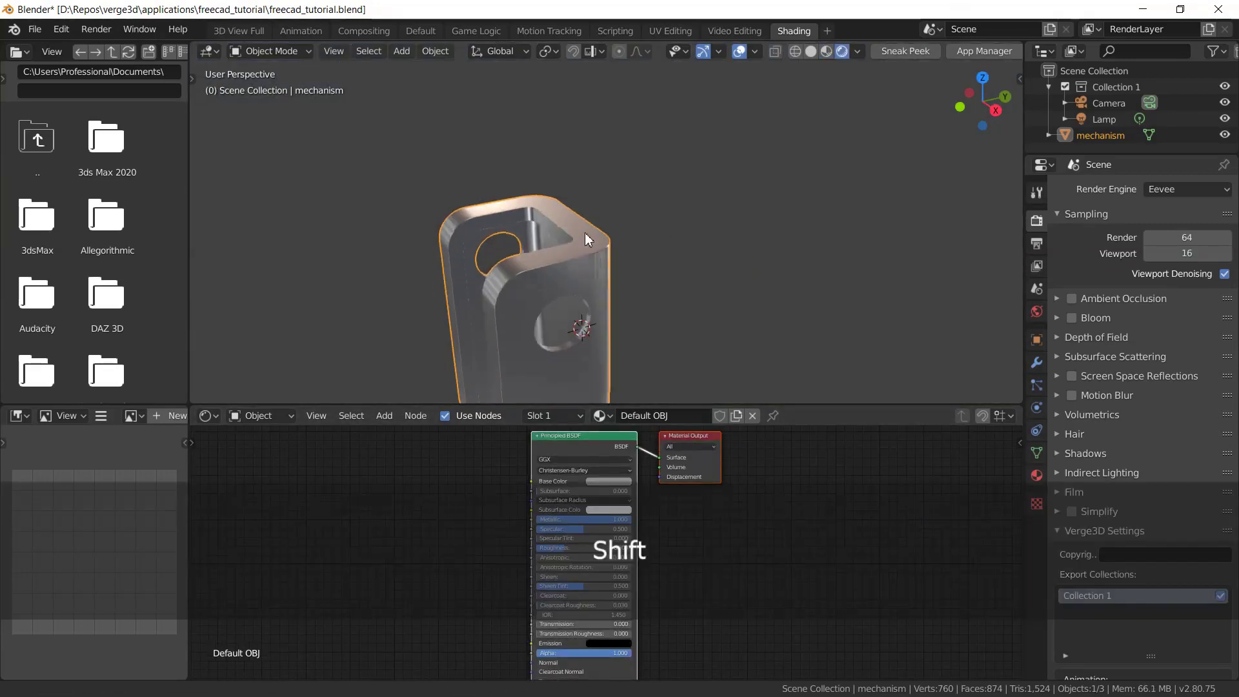
{"action": "middle_click_drag", "start_coordinate": [602, 185], "coordinate": [505, 210]}
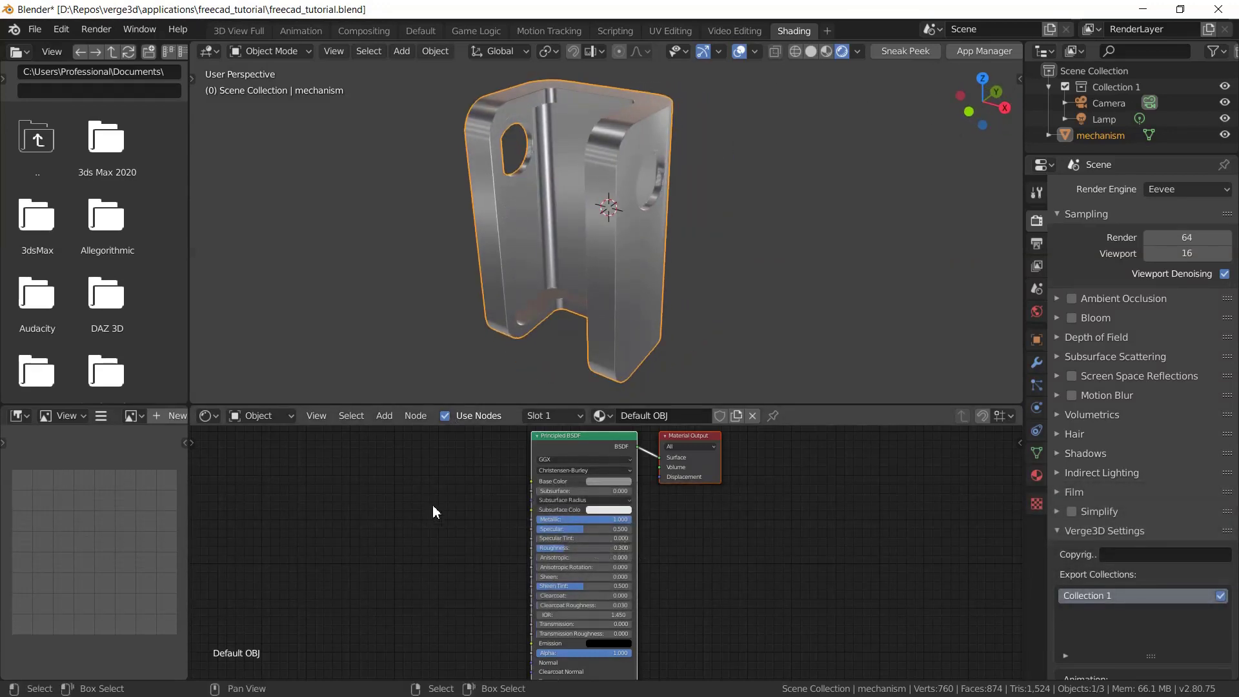
Widen the image editor area beside the shader nodes and change it to a UV Editor.
{"action": "middle_click_drag", "start_coordinate": [387, 486], "coordinate": [408, 546]}
{"action": "left_click_drag", "start_coordinate": [191, 493], "coordinate": [279, 497]}
{"action": "left_click", "coordinate": [19, 416]}
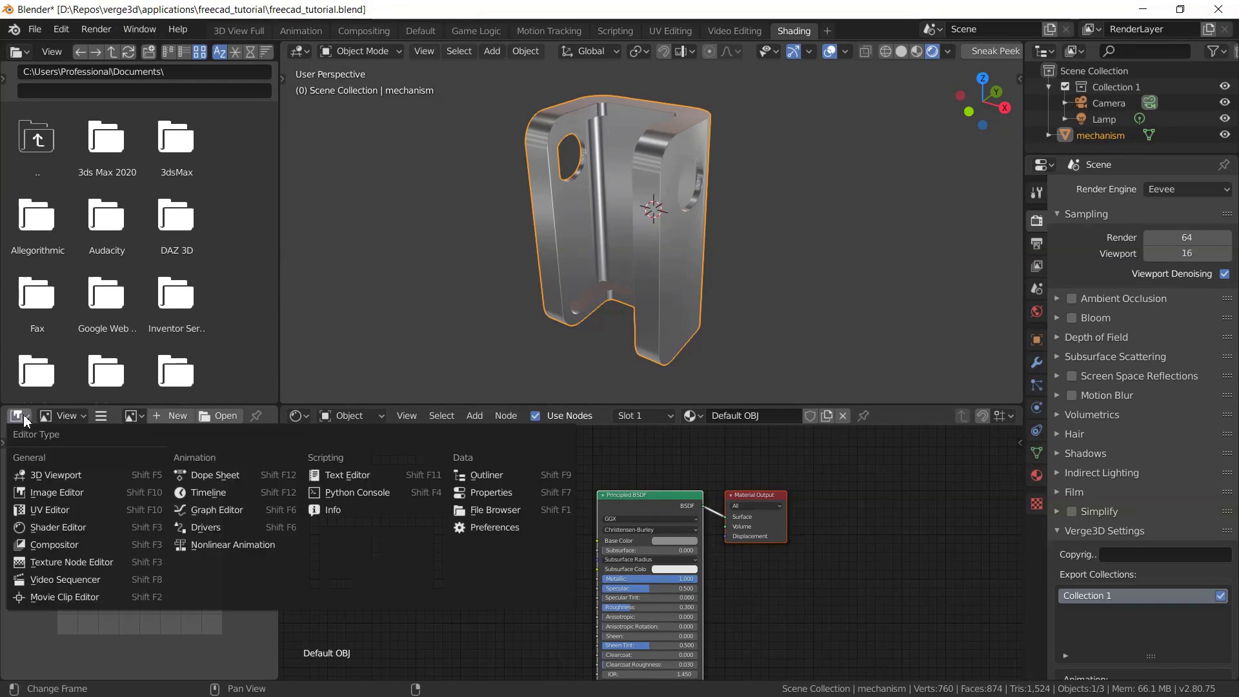
{"action": "left_click", "coordinate": [52, 509]}
Unwrap all faces of the mechanism with Smart UV Project, keeping its default options.
{"action": "key", "text": "Tab"}
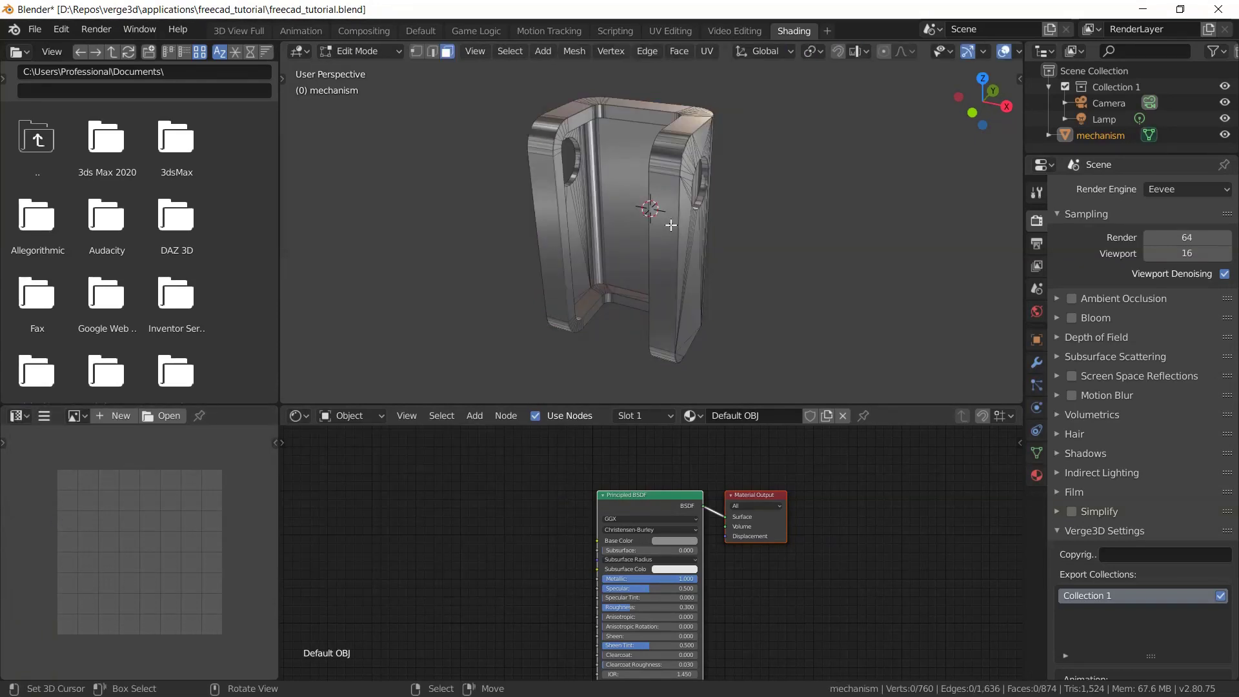
{"action": "key", "text": "a"}
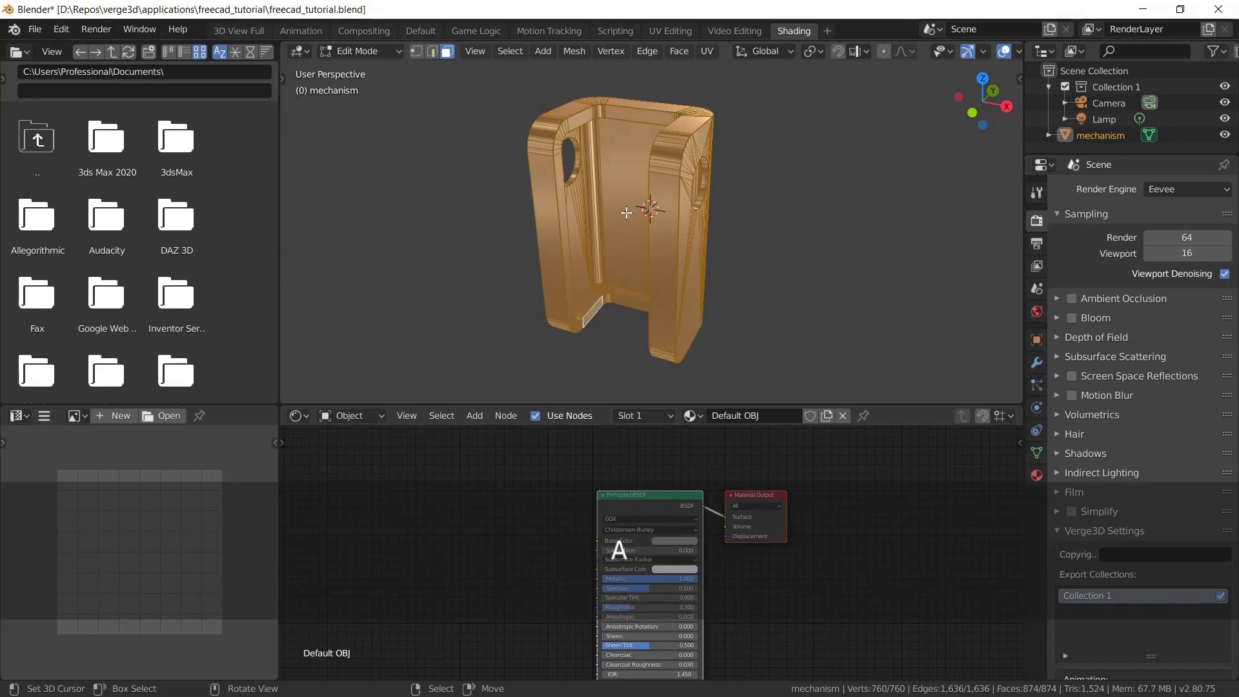
{"action": "middle_click_drag", "start_coordinate": [630, 213], "coordinate": [641, 210]}
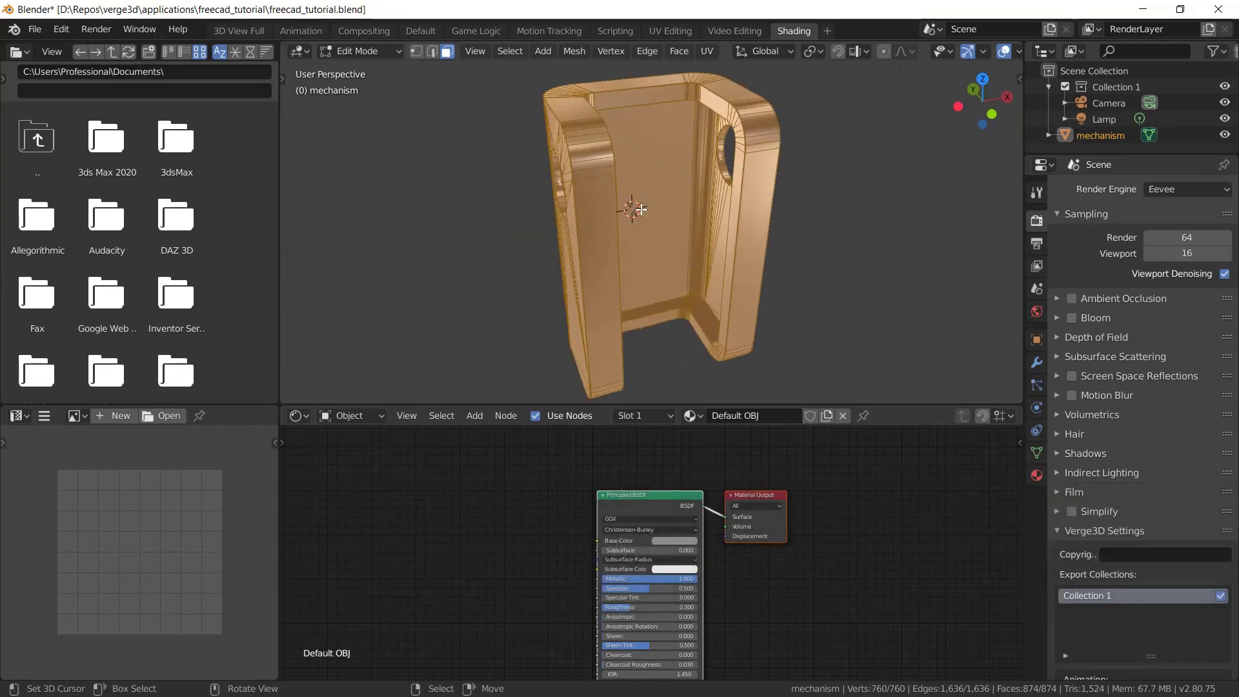
{"action": "key", "text": "u"}
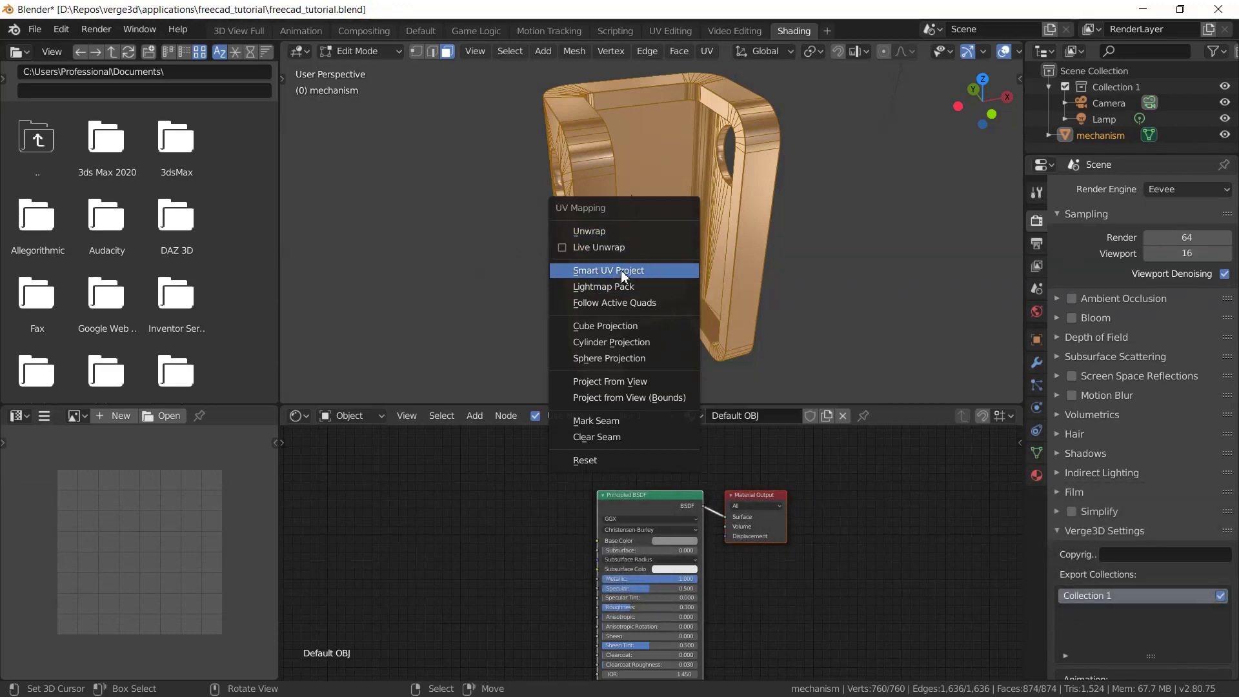
{"action": "left_click", "coordinate": [620, 271]}
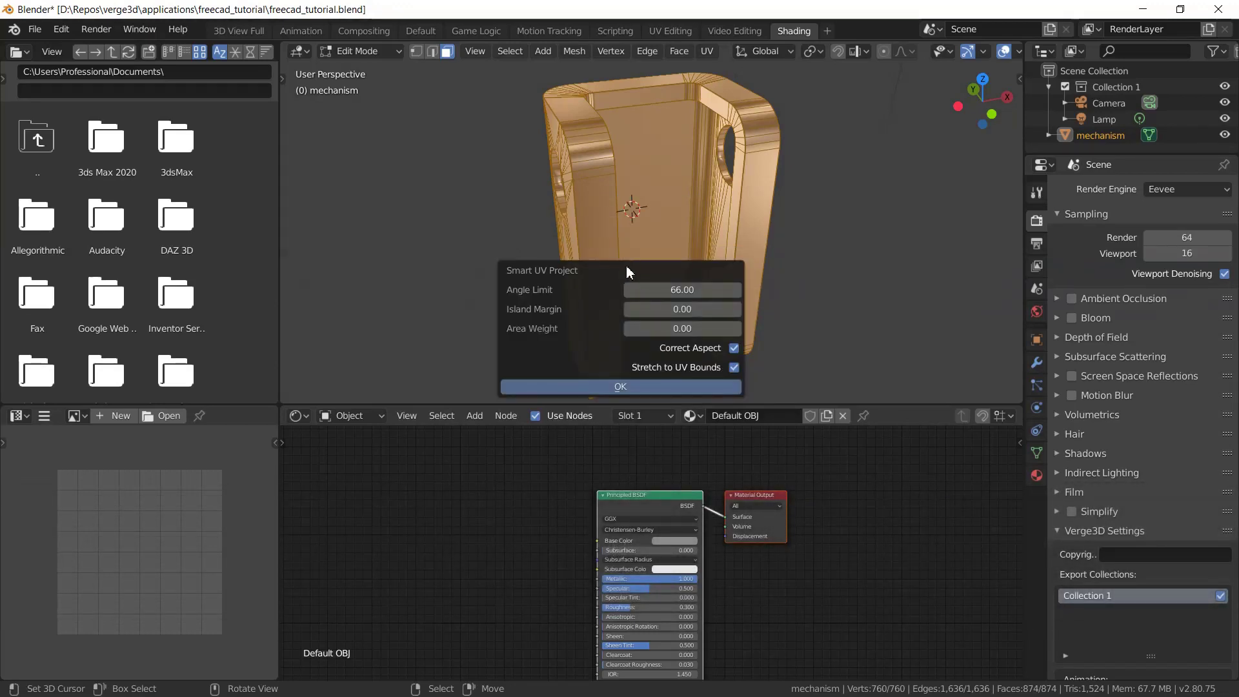
{"action": "left_click", "coordinate": [622, 386]}
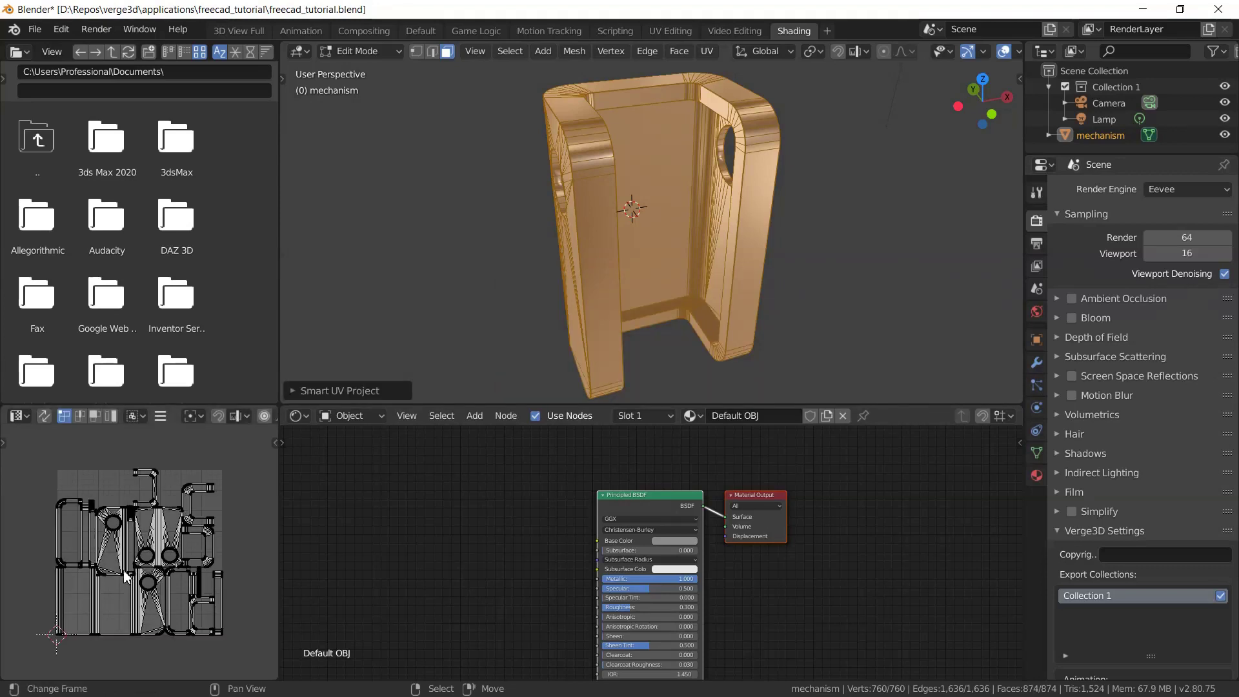
Select all UVs and examine the unwrapped islands in a maximized UV Editor, comparing them with the model.
{"action": "scroll", "coordinate": [124, 576], "scroll_direction": "up", "scroll_amount": 3}
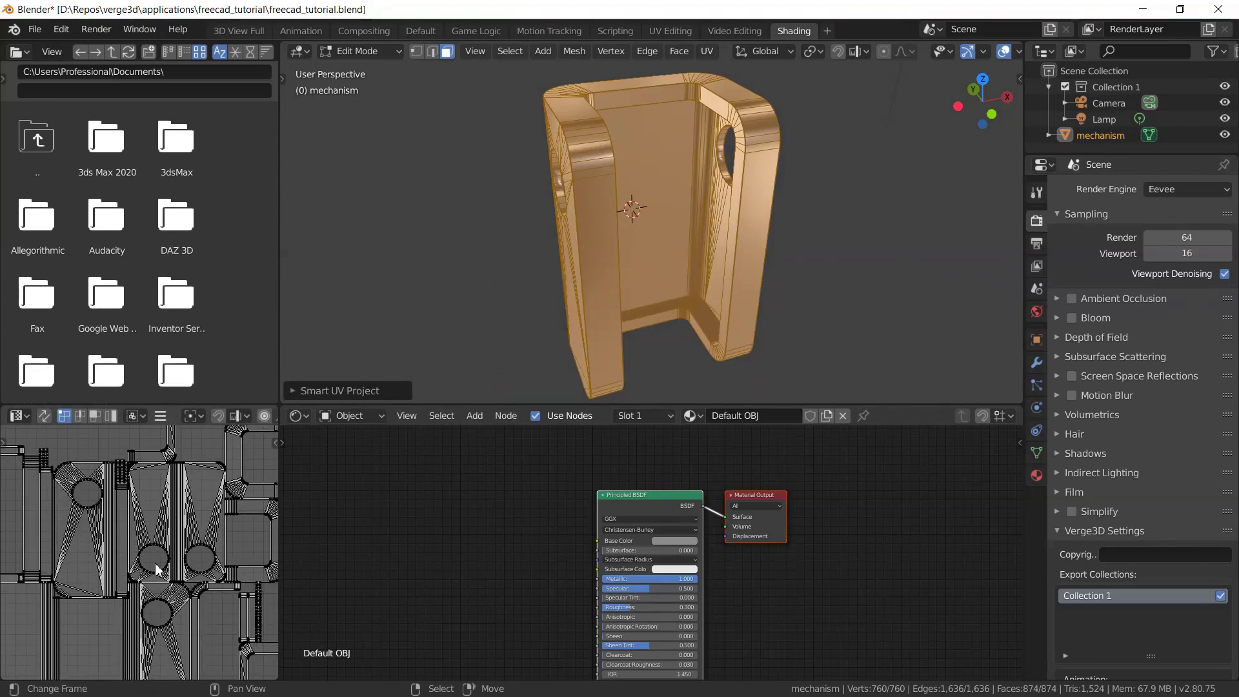
{"action": "key", "text": "ctrl+space"}
{"action": "key", "text": "a"}
{"action": "scroll", "coordinate": [656, 516], "scroll_direction": "up", "scroll_amount": 1}
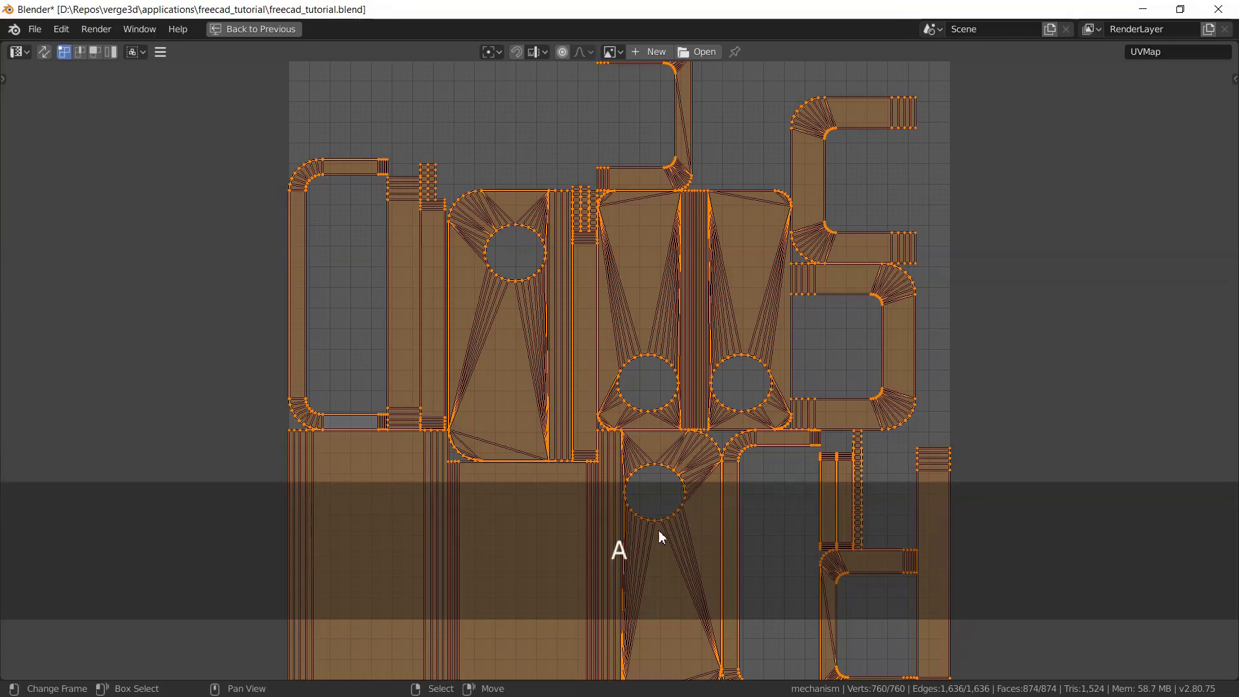
{"action": "mouse_move", "coordinate": [661, 537]}
{"action": "middle_mouse_down"}
{"action": "mouse_move", "coordinate": [667, 407]}
{"action": "mouse_move", "coordinate": [664, 584]}
{"action": "mouse_move", "coordinate": [626, 396]}
{"action": "mouse_move", "coordinate": [659, 441]}
{"action": "mouse_move", "coordinate": [600, 191]}
{"action": "middle_mouse_up"}
{"action": "key", "text": "ctrl+space"}
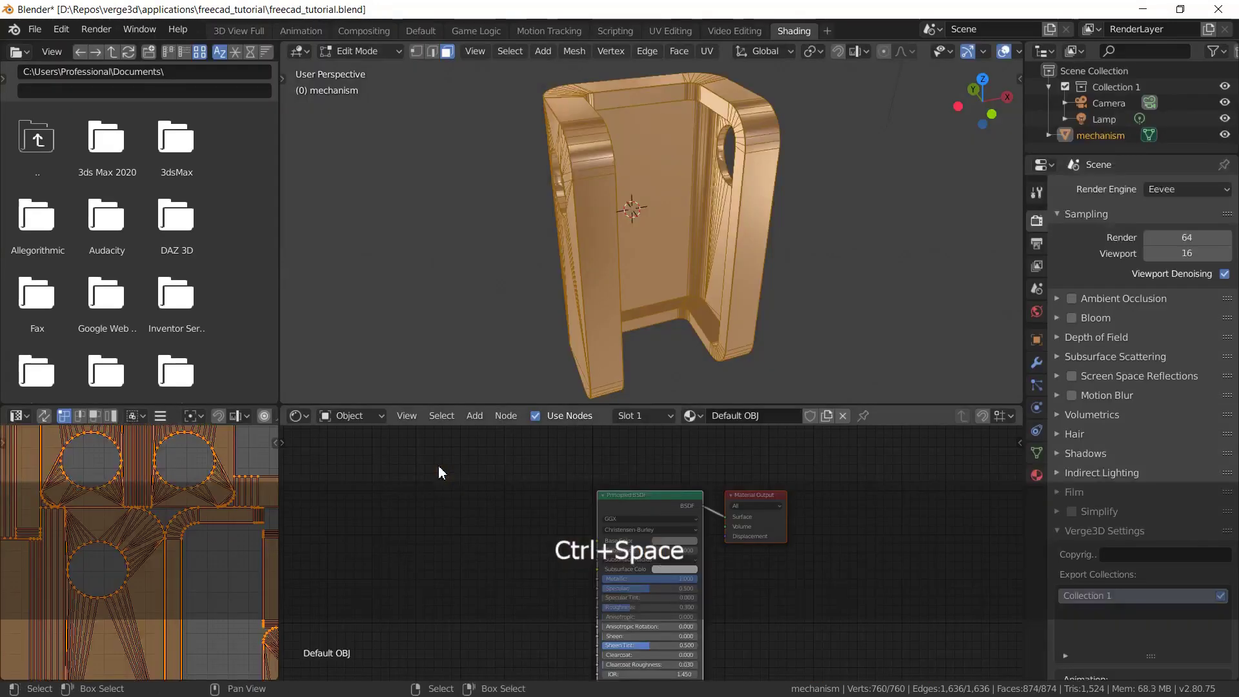
{"action": "key", "text": "ctrl+p"}
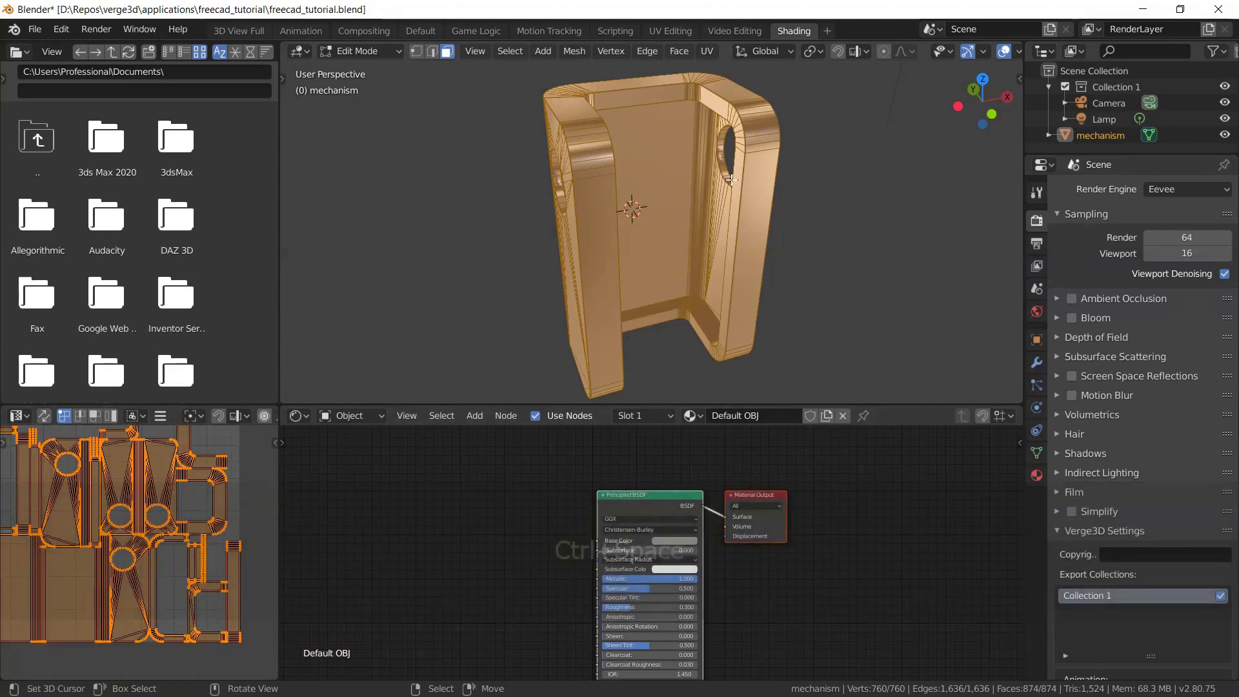
{"action": "middle_click_drag", "start_coordinate": [607, 213], "coordinate": [624, 276]}
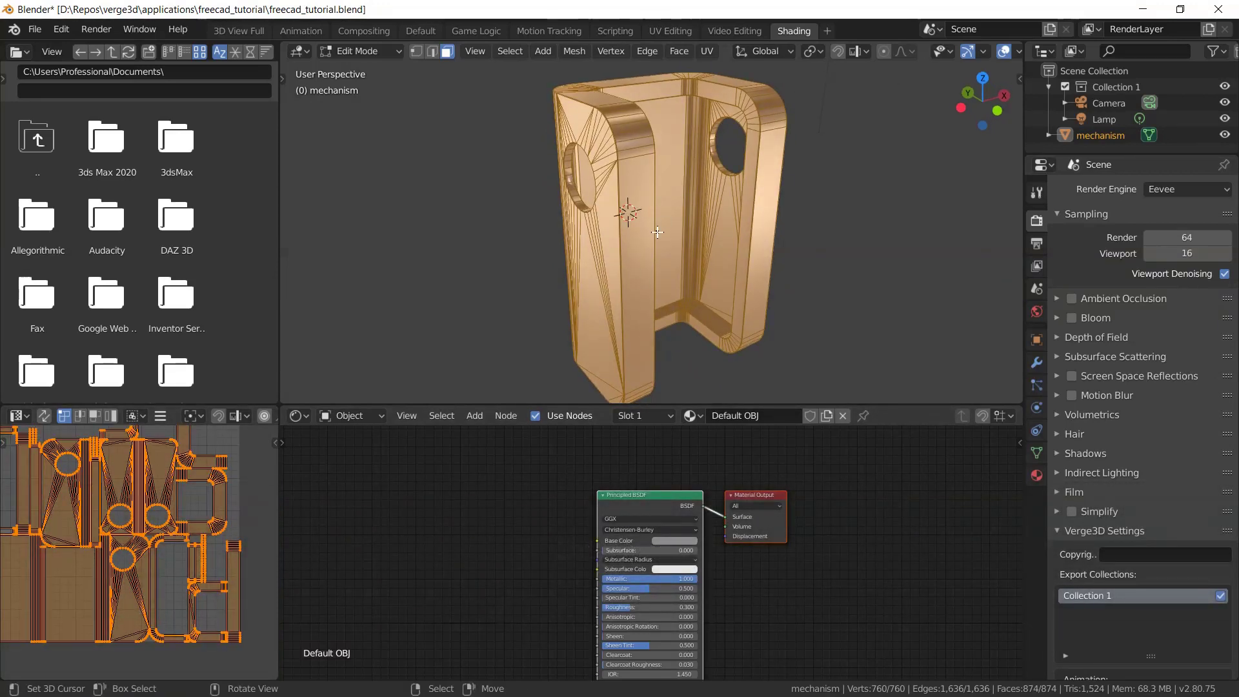
{"action": "scroll", "coordinate": [79, 528], "scroll_direction": "down", "scroll_amount": 2}
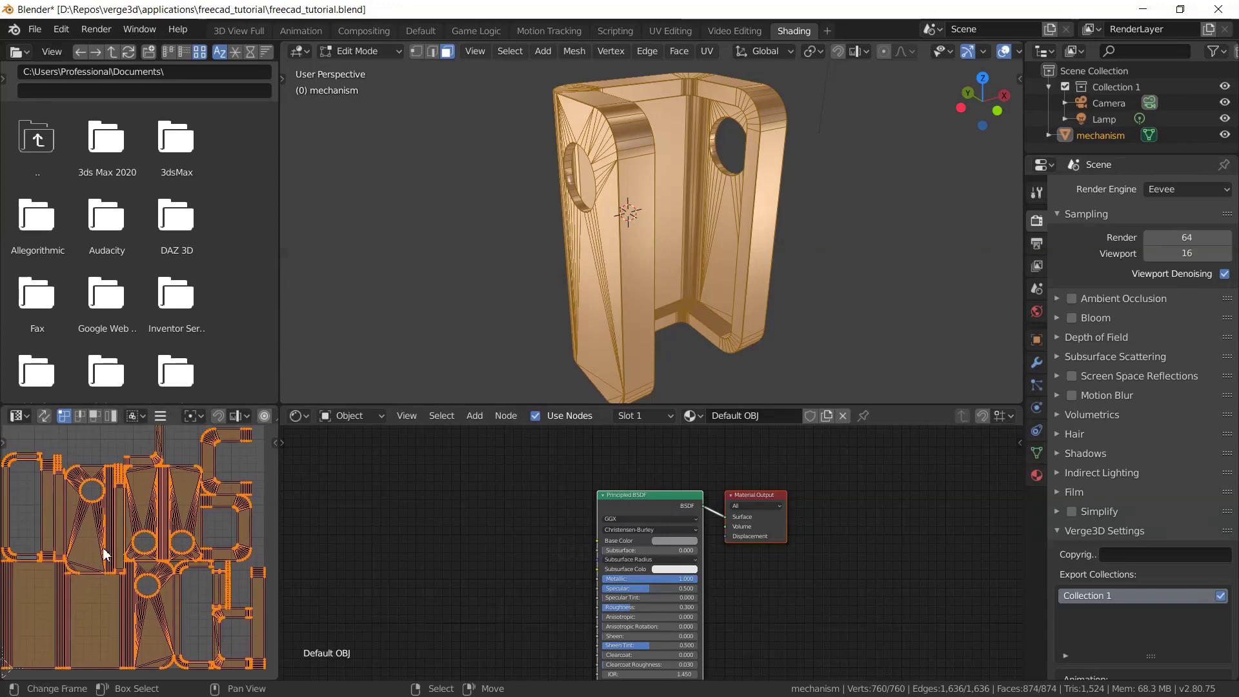
Create a blank 1024 × 1024 px image named mechanism_ao with Alpha turned off.
{"action": "left_click", "coordinate": [161, 416]}
{"action": "mouse_move", "coordinate": [179, 437]}
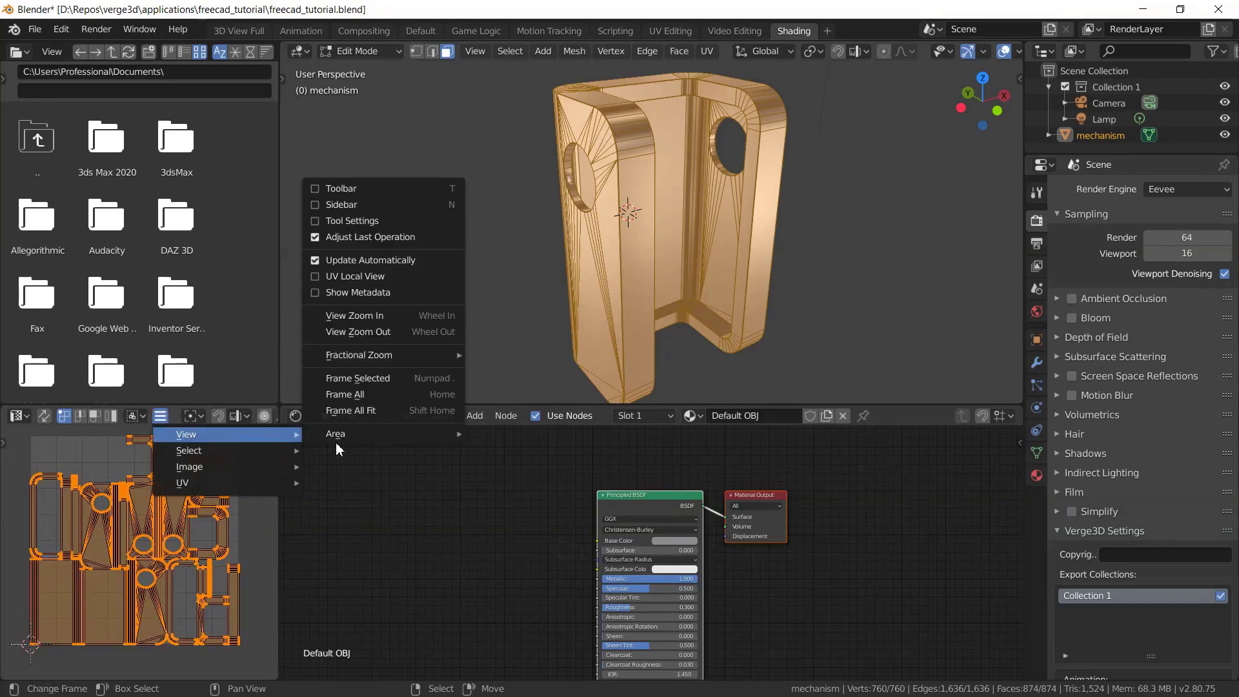
{"action": "mouse_move", "coordinate": [240, 467]}
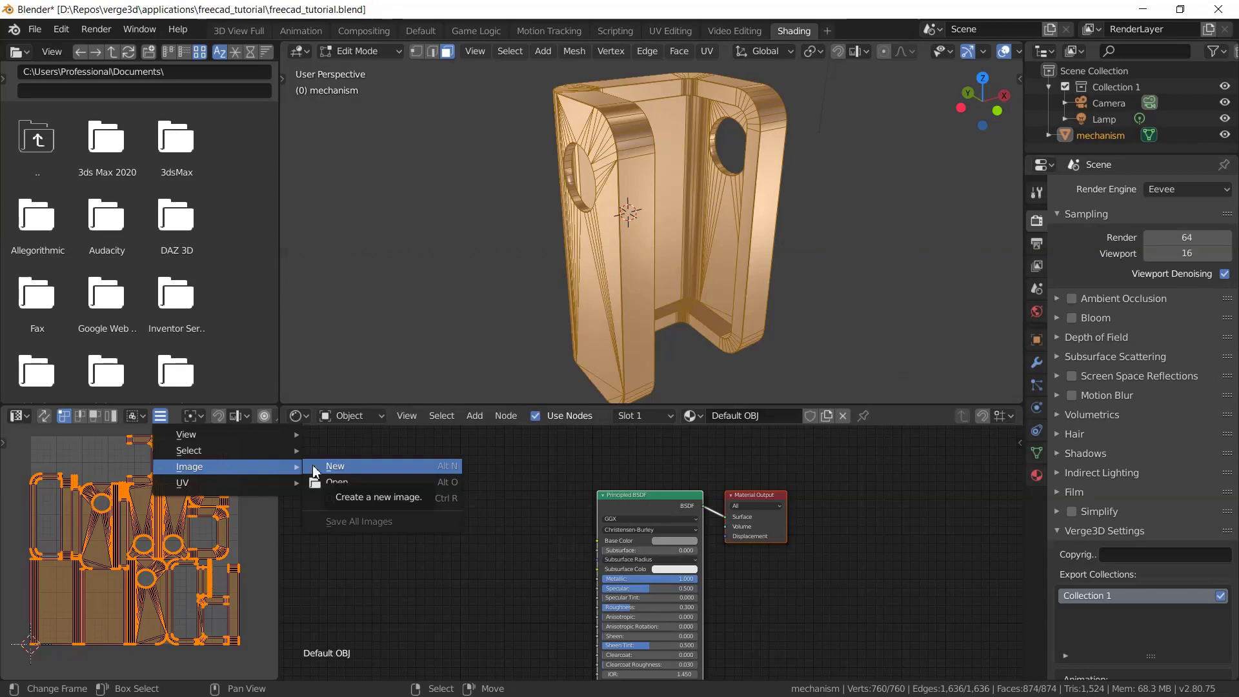
{"action": "left_click", "coordinate": [318, 467]}
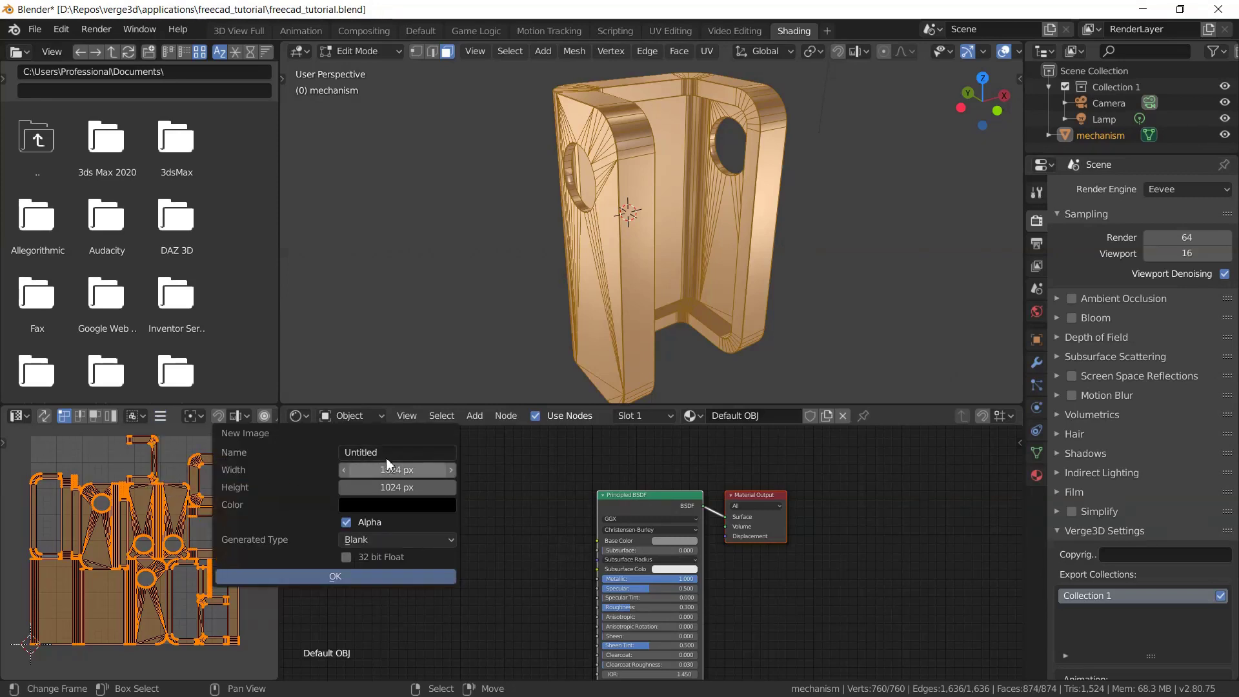
{"action": "left_click", "coordinate": [383, 453]}
{"action": "type", "text": "me"}
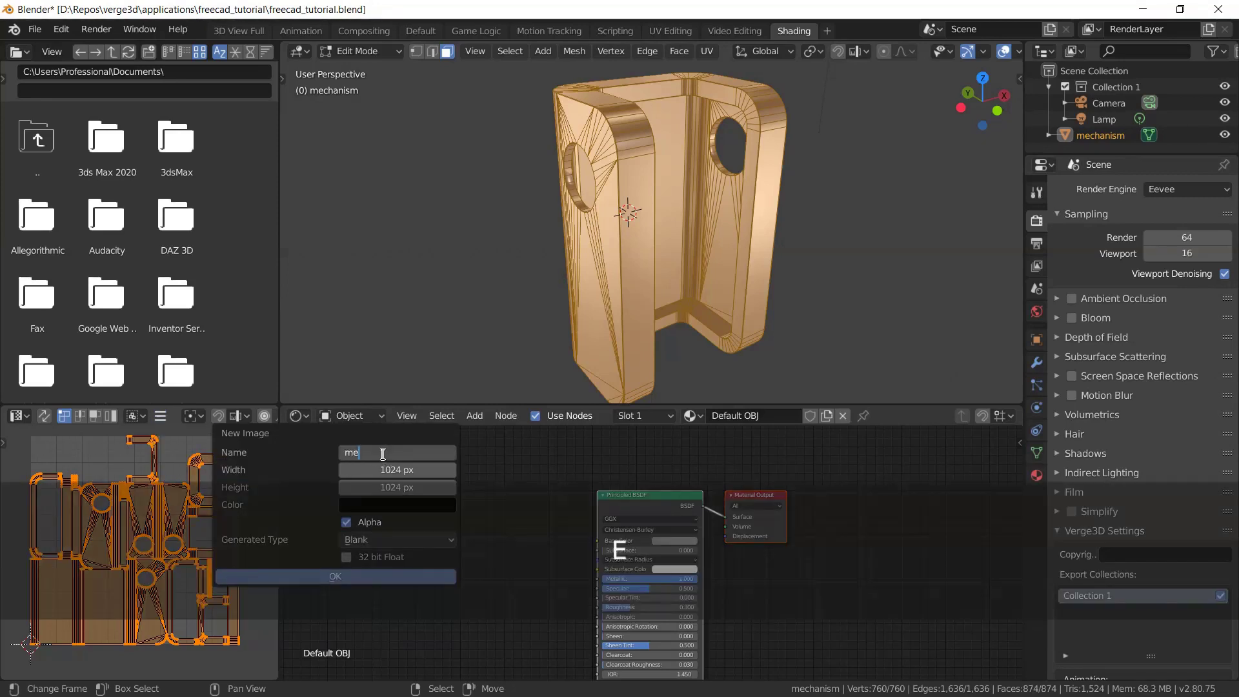
{"action": "type", "text": "chanism"}
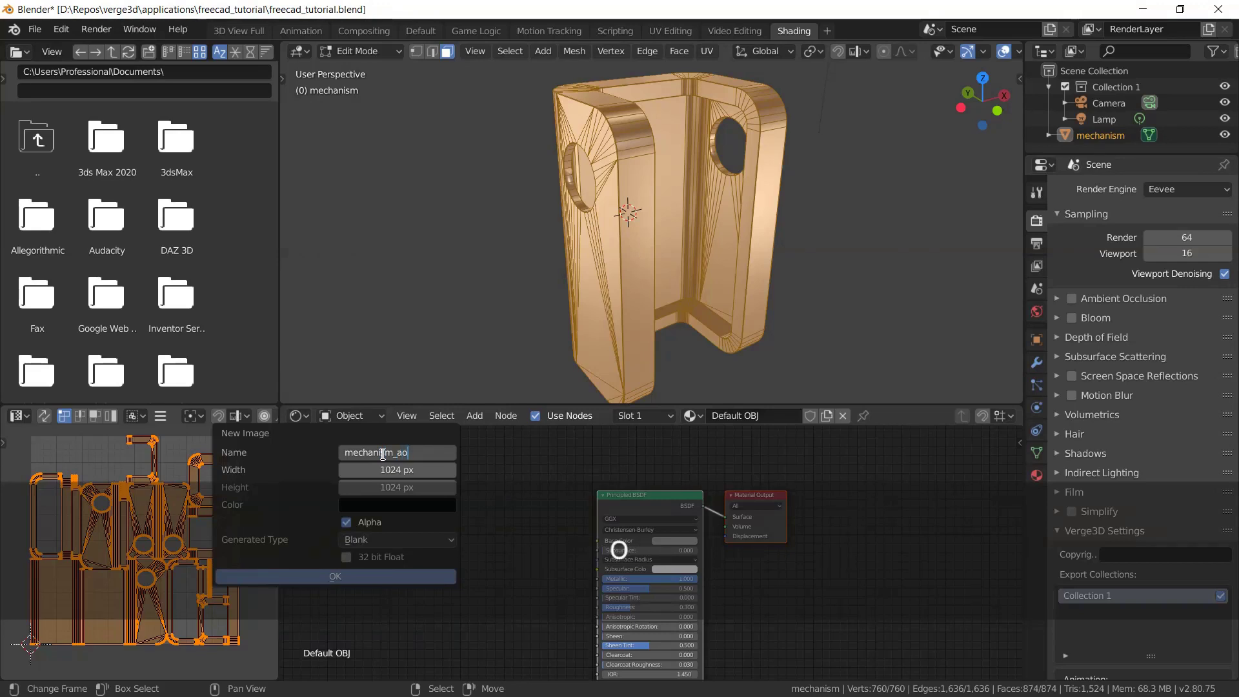
{"action": "type", "text": "_ao"}
{"action": "left_click", "coordinate": [346, 523]}
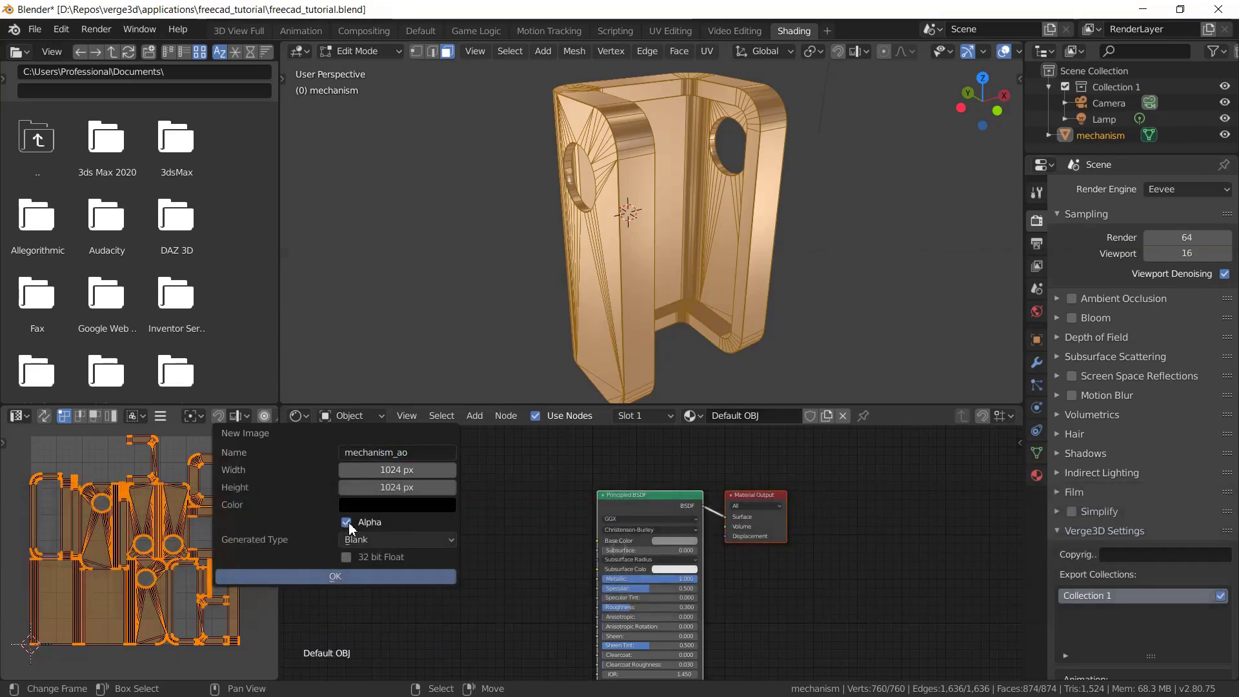
{"action": "left_click", "coordinate": [341, 577]}
Save the new image as mechanism_ao.png in the freecad_tutorial application folder.
{"action": "scroll", "coordinate": [141, 548], "scroll_direction": "down", "scroll_amount": 5}
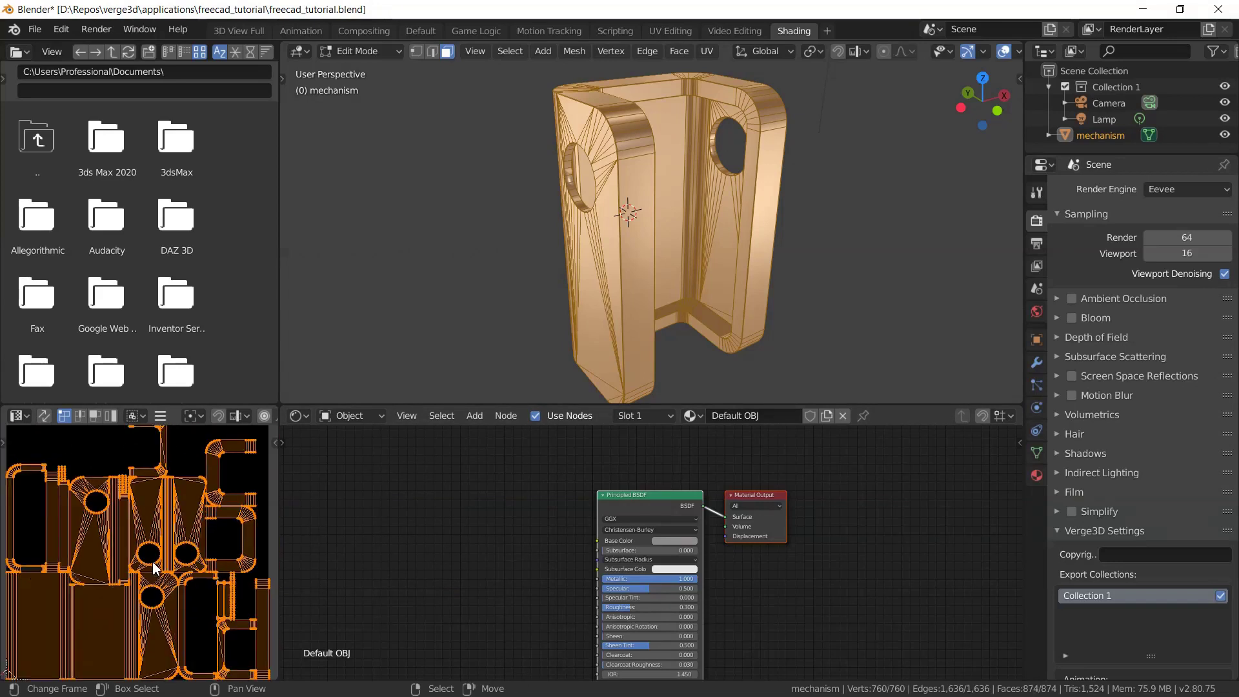
{"action": "scroll", "coordinate": [165, 455], "scroll_direction": "up", "scroll_amount": 2}
{"action": "left_click", "coordinate": [160, 416]}
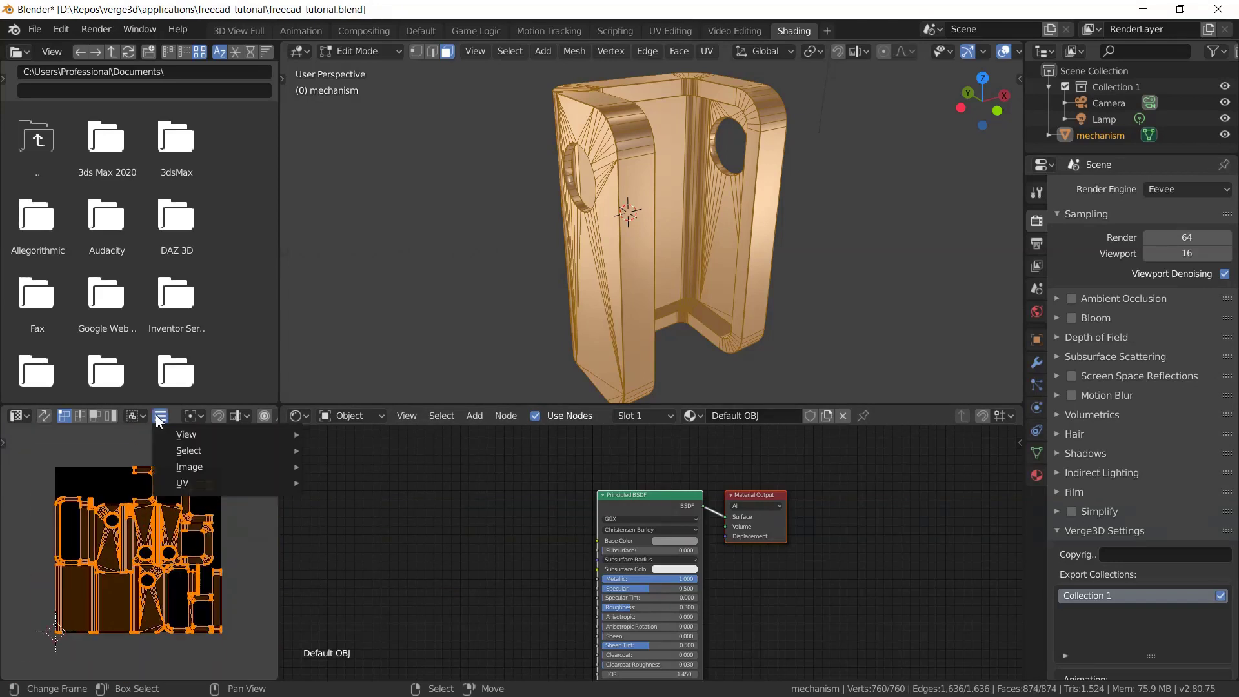
{"action": "mouse_move", "coordinate": [189, 468]}
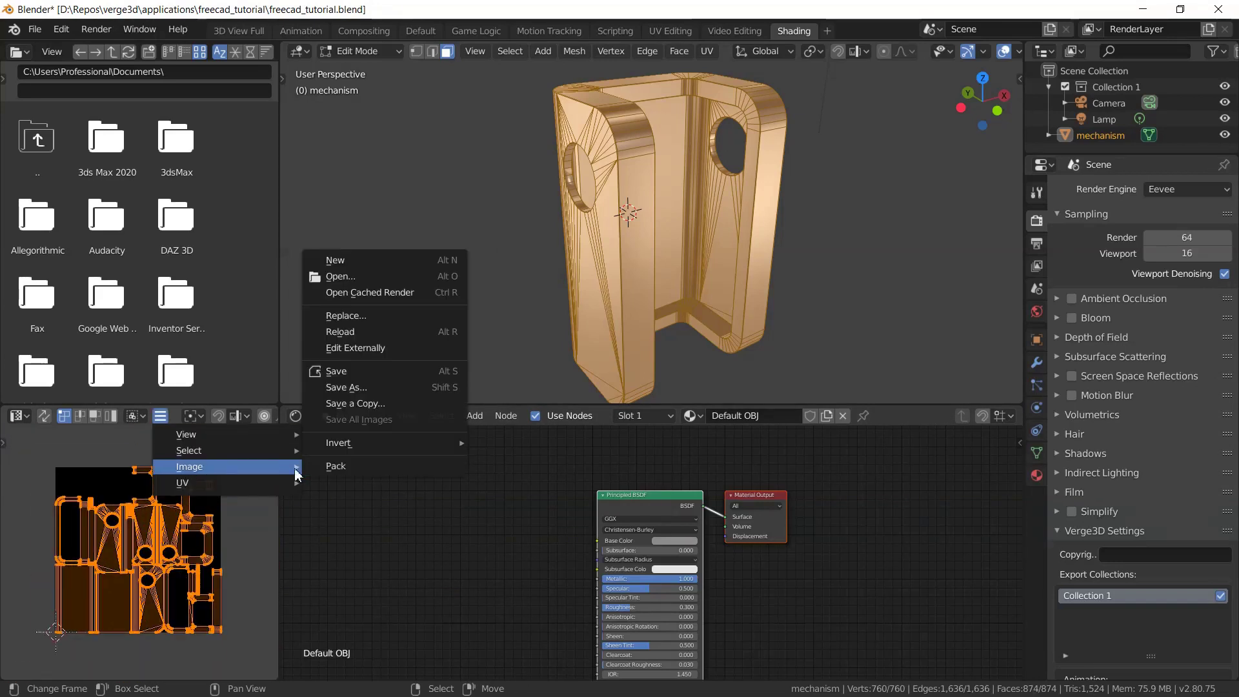
{"action": "left_click", "coordinate": [344, 370]}
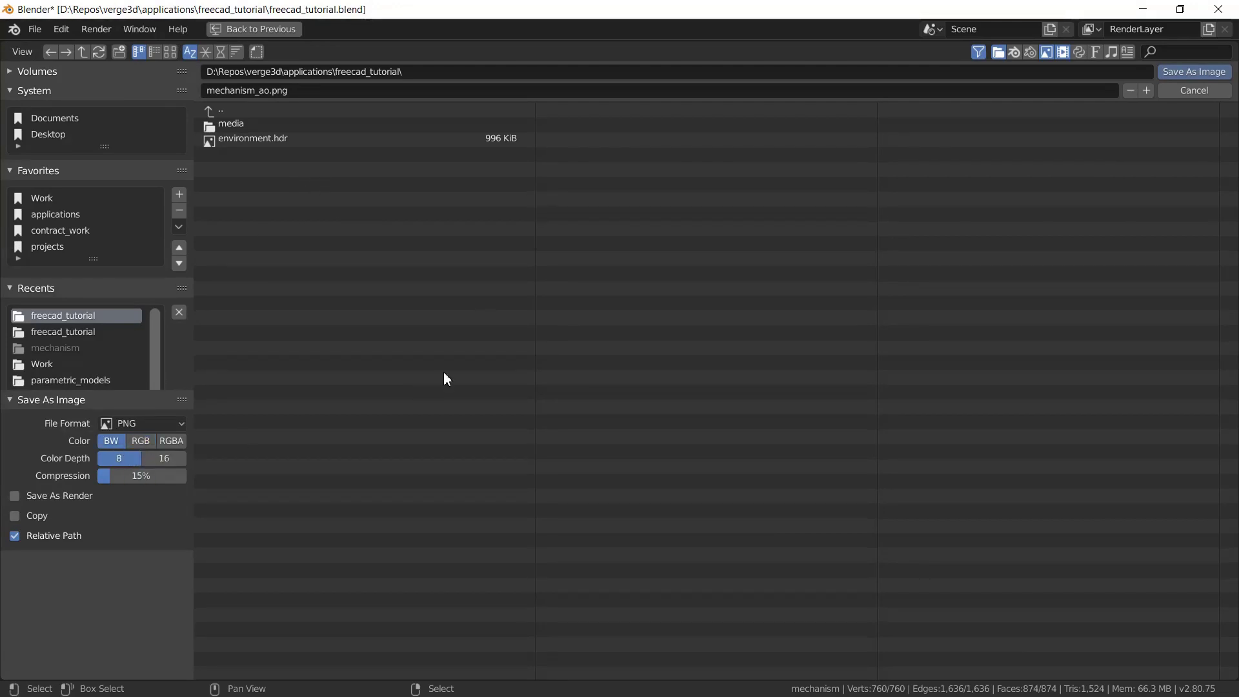
{"action": "left_click", "coordinate": [1184, 74]}
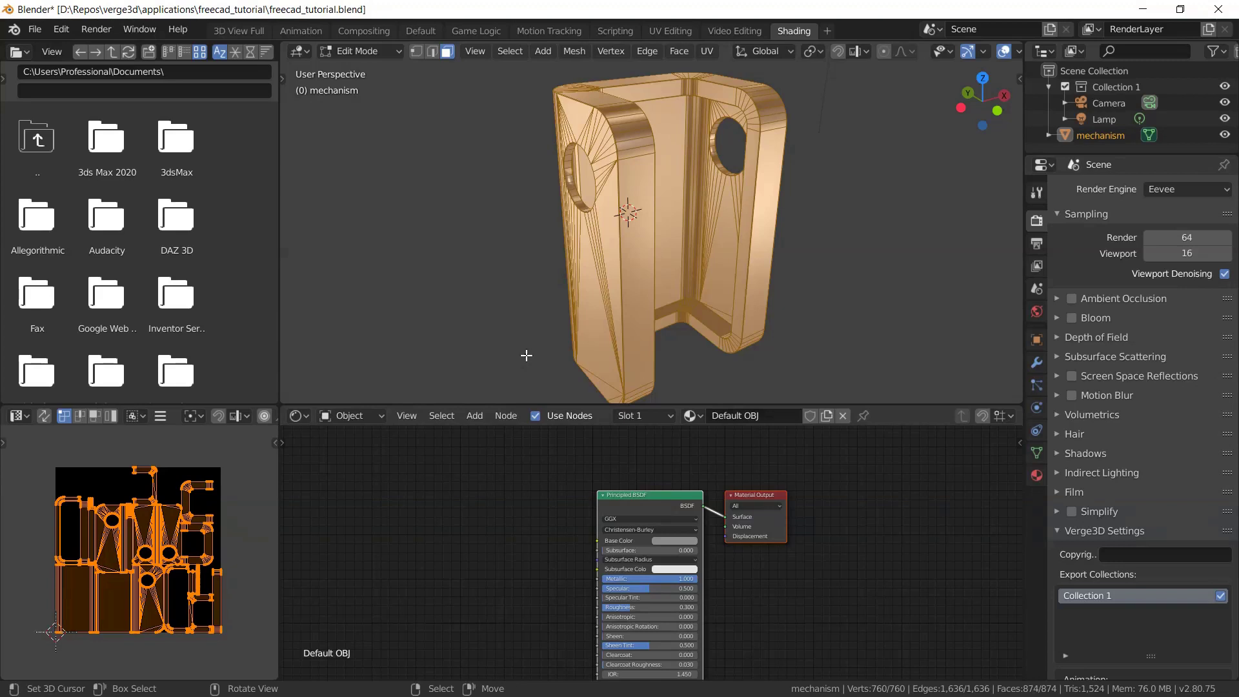
Return the mechanism to Object Mode and switch the render engine to Cycles.
{"action": "key", "text": "Tab"}
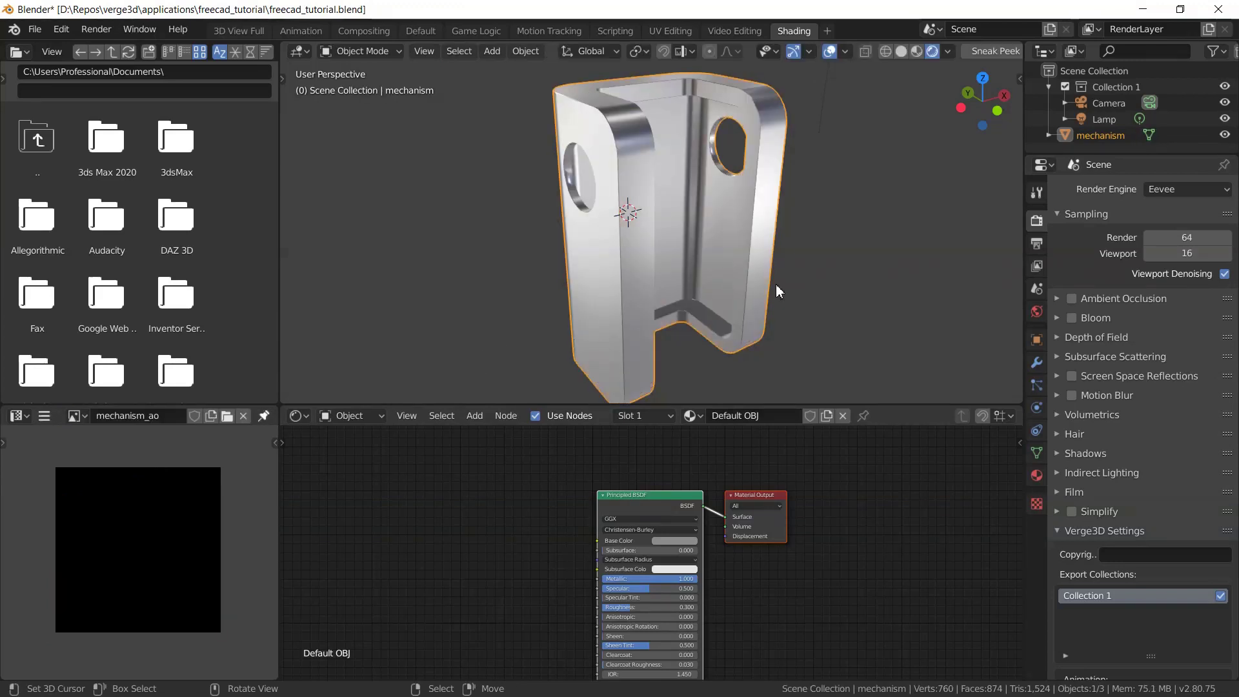
{"action": "left_click", "coordinate": [1176, 189]}
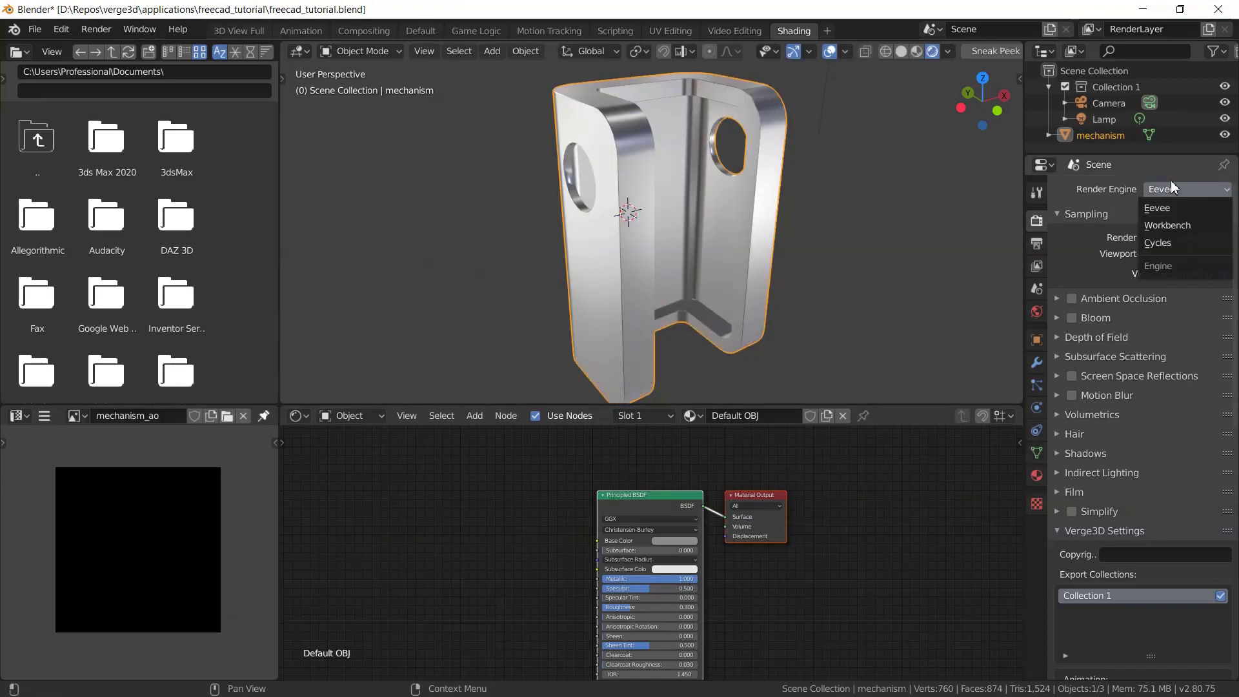
{"action": "left_click", "coordinate": [1168, 244]}
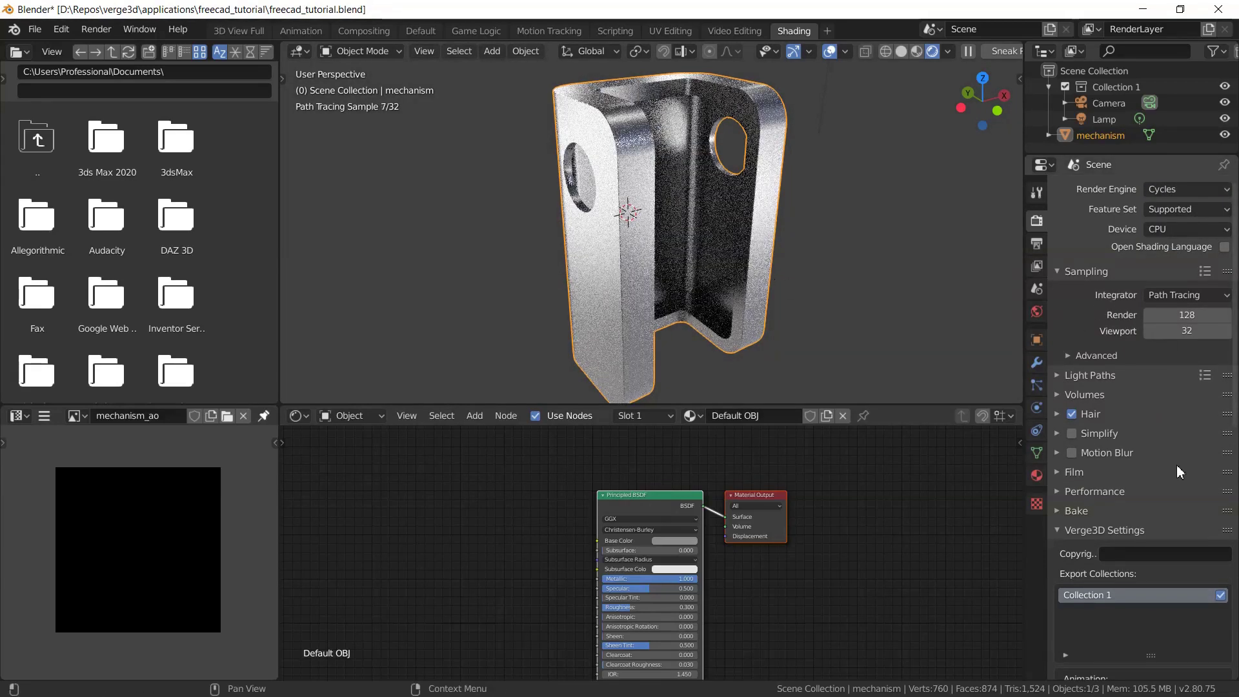
Set the bake type to Ambient Occlusion with a 64 px margin and Clear Image turned off.
{"action": "left_click", "coordinate": [1089, 511]}
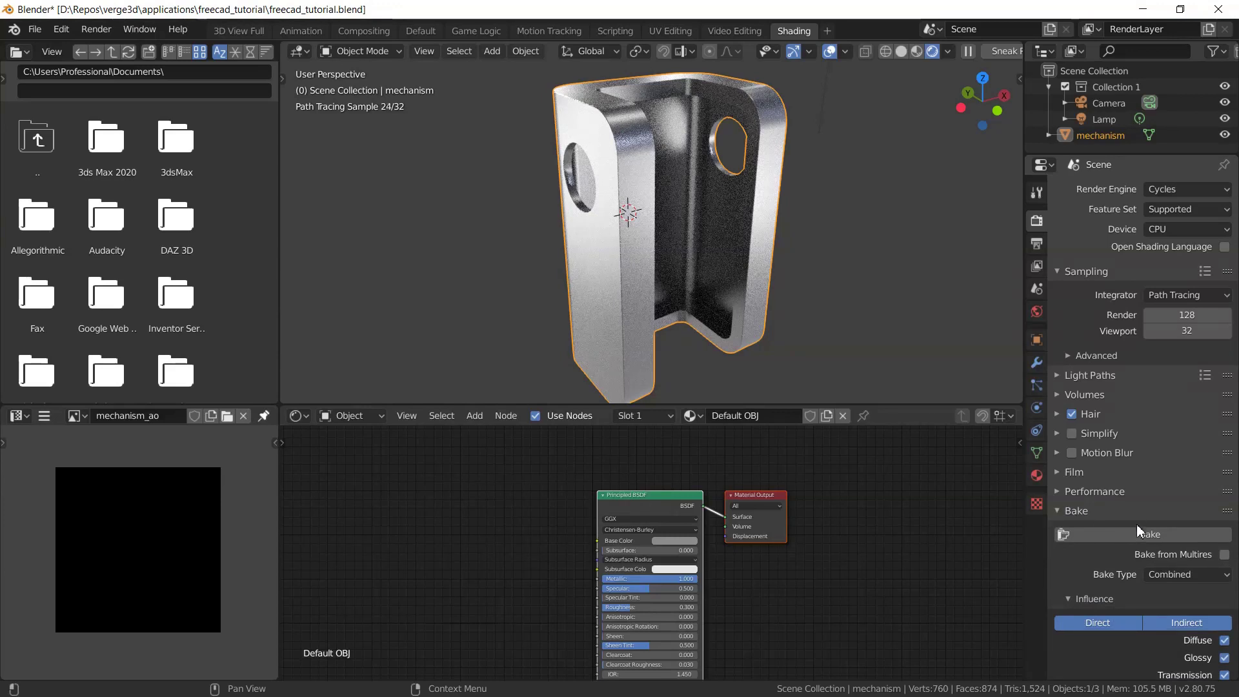
{"action": "scroll", "coordinate": [1136, 524], "scroll_direction": "down", "scroll_amount": 8}
{"action": "left_click", "coordinate": [1175, 342]}
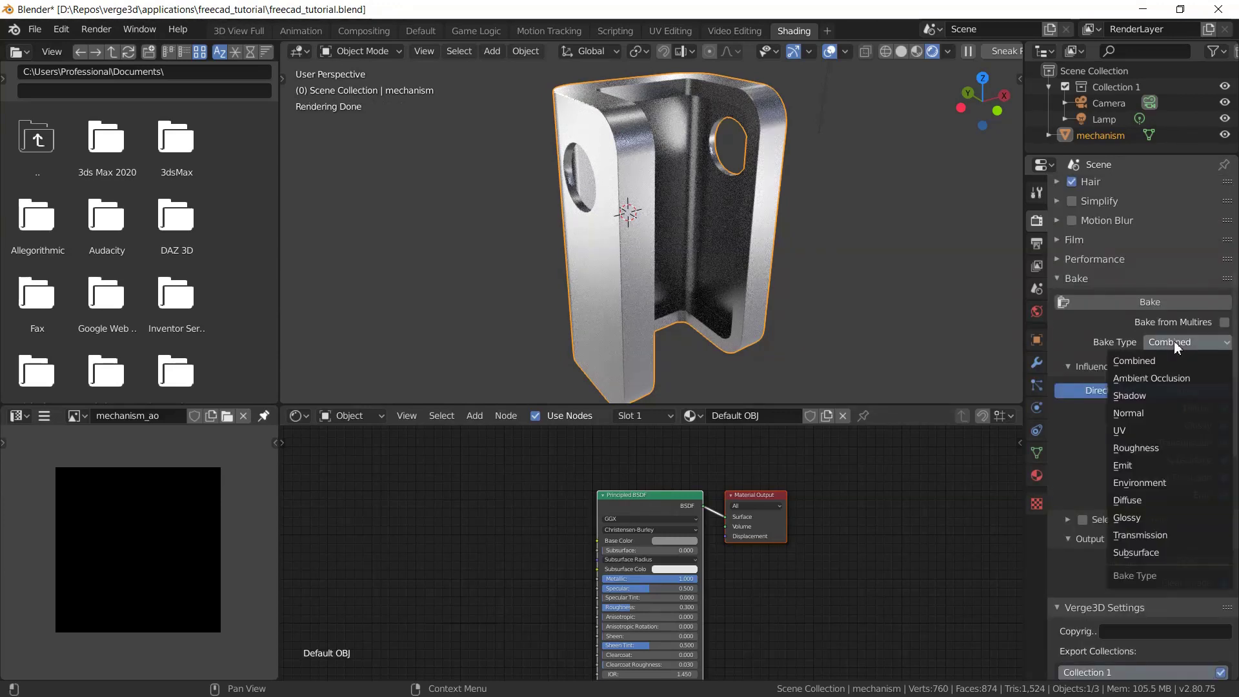
{"action": "left_click", "coordinate": [1172, 377]}
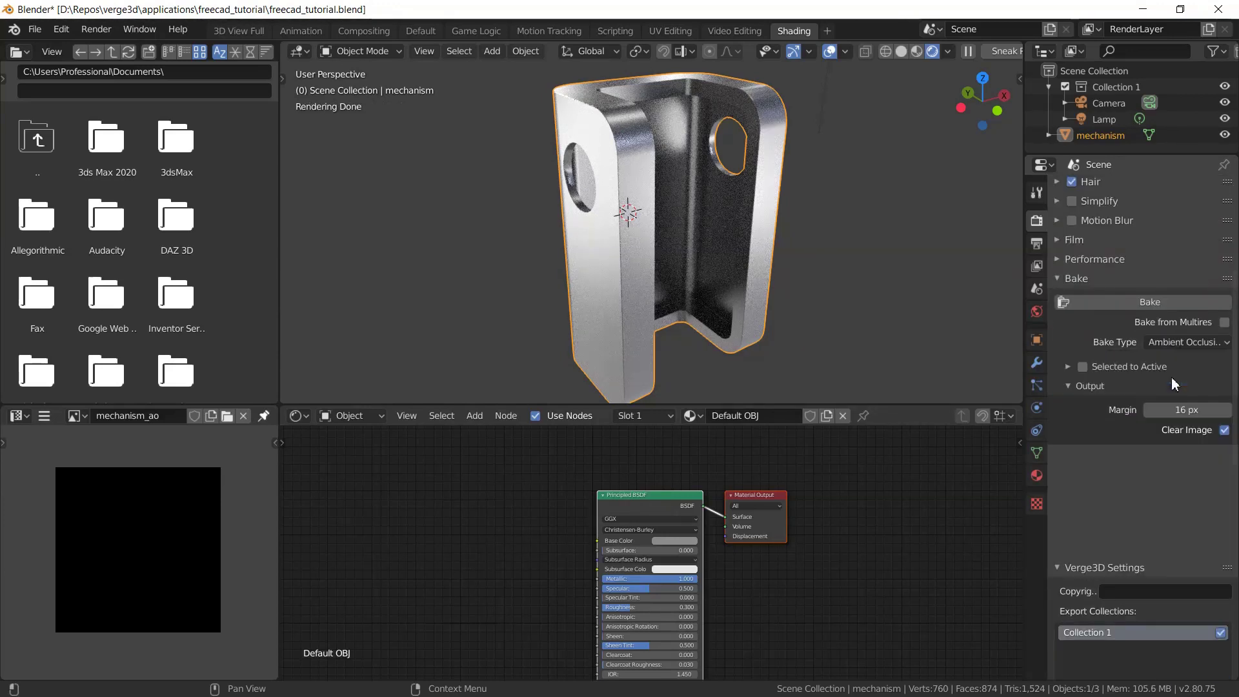
{"action": "left_click", "coordinate": [1225, 430]}
{"action": "left_click_drag", "start_coordinate": [1167, 406], "coordinate": [1185, 414]}
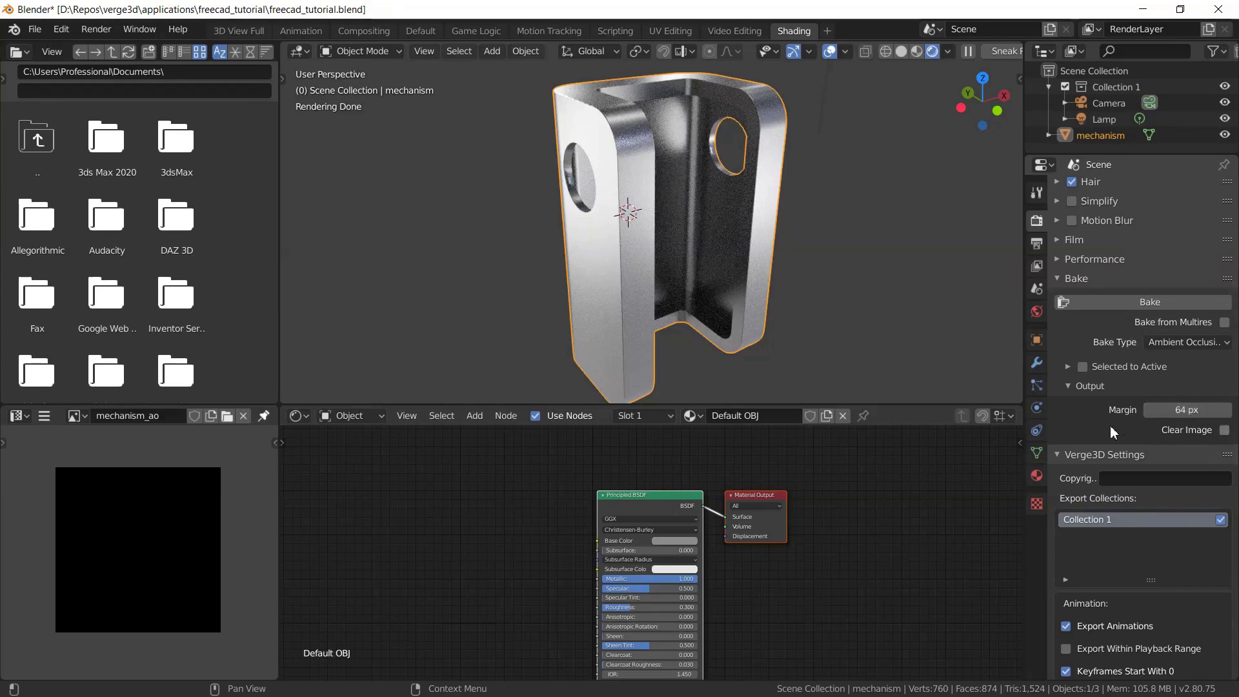
Set the Cycles render samples to 1000.
{"action": "scroll", "coordinate": [1144, 448], "scroll_direction": "up", "scroll_amount": 4}
{"action": "scroll", "coordinate": [1136, 448], "scroll_direction": "up", "scroll_amount": 3}
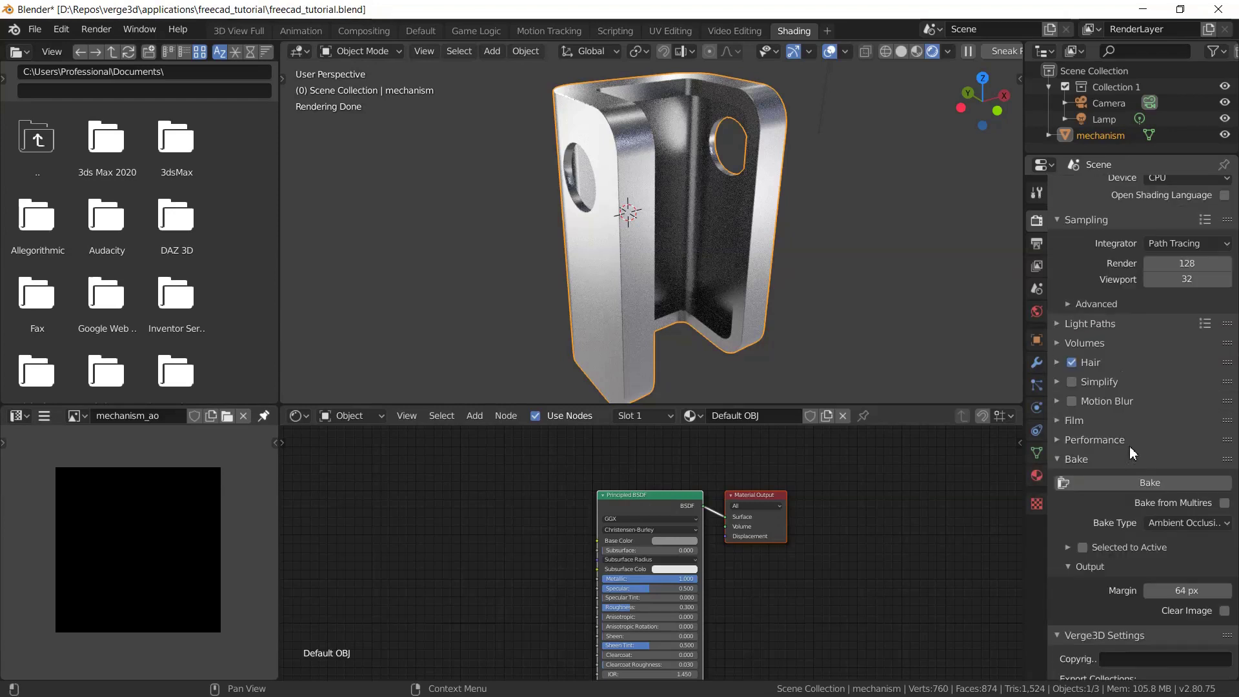
{"action": "left_click", "coordinate": [1170, 264]}
{"action": "type", "text": "10"}
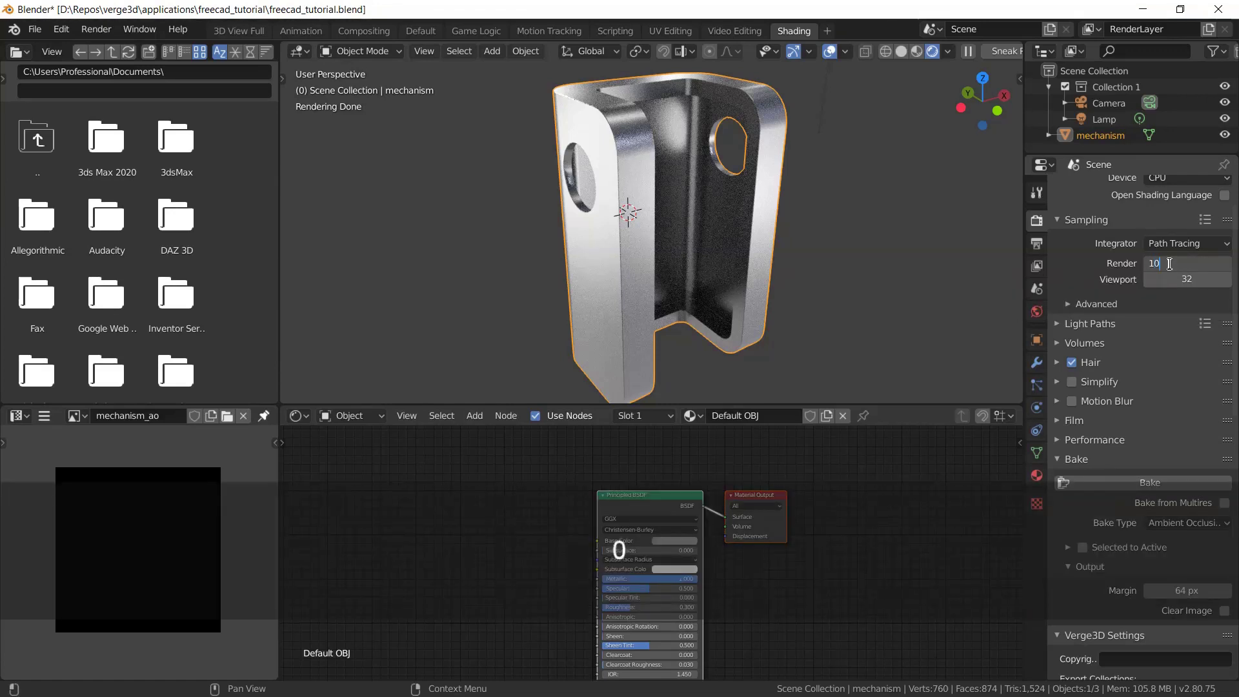
{"action": "type", "text": "00"}
{"action": "key", "text": "Return"}
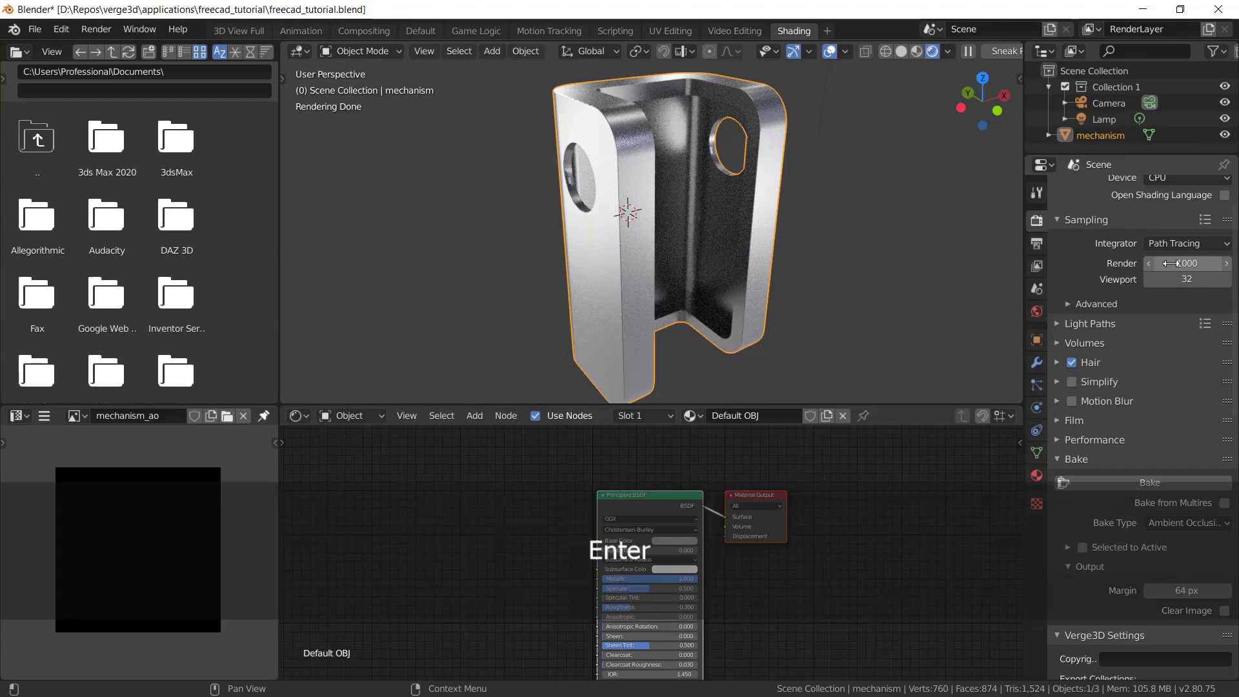
Add an Image Texture node with the mechanism_ao image to the Default OBJ material and place it above the Principled BSDF.
{"action": "key", "text": "shift+a"}
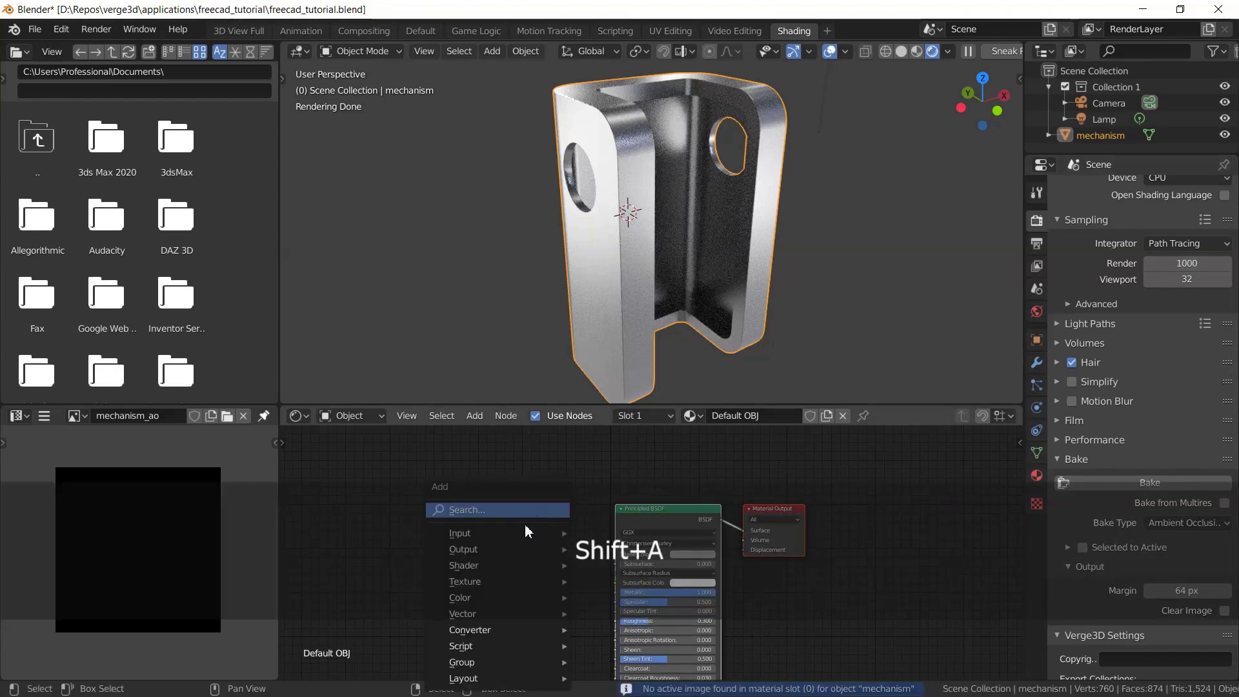
{"action": "mouse_move", "coordinate": [504, 587]}
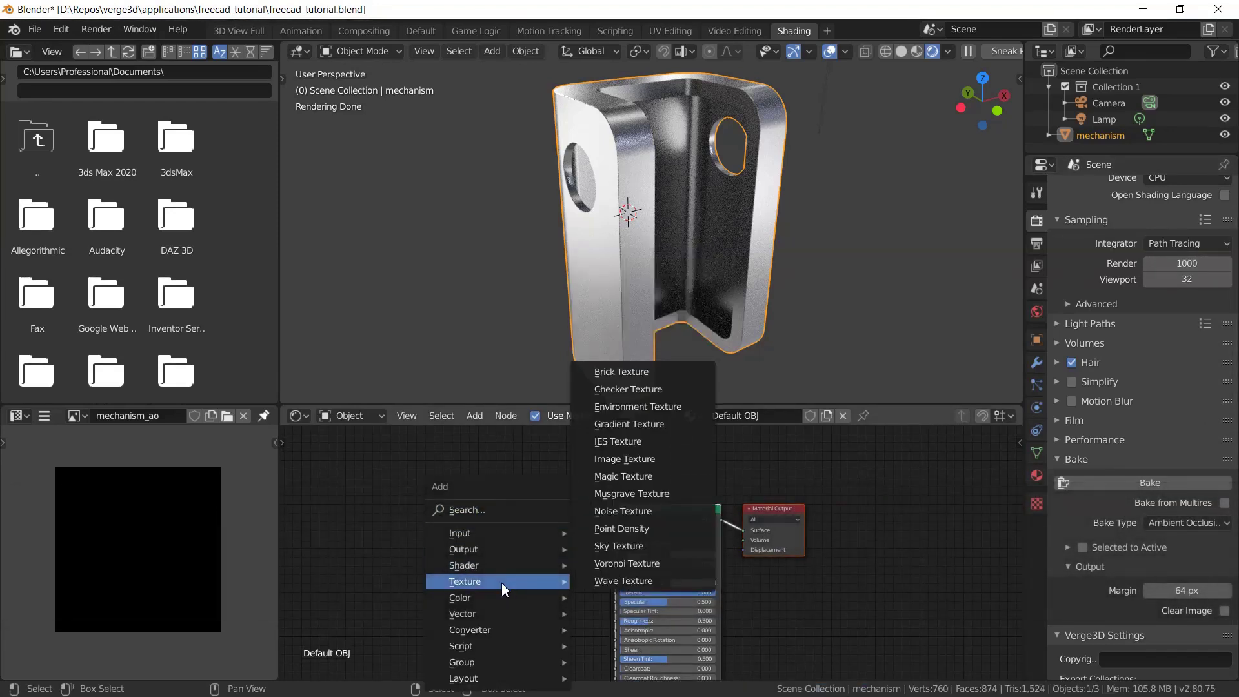
{"action": "left_click", "coordinate": [619, 460]}
{"action": "left_click", "coordinate": [462, 472]}
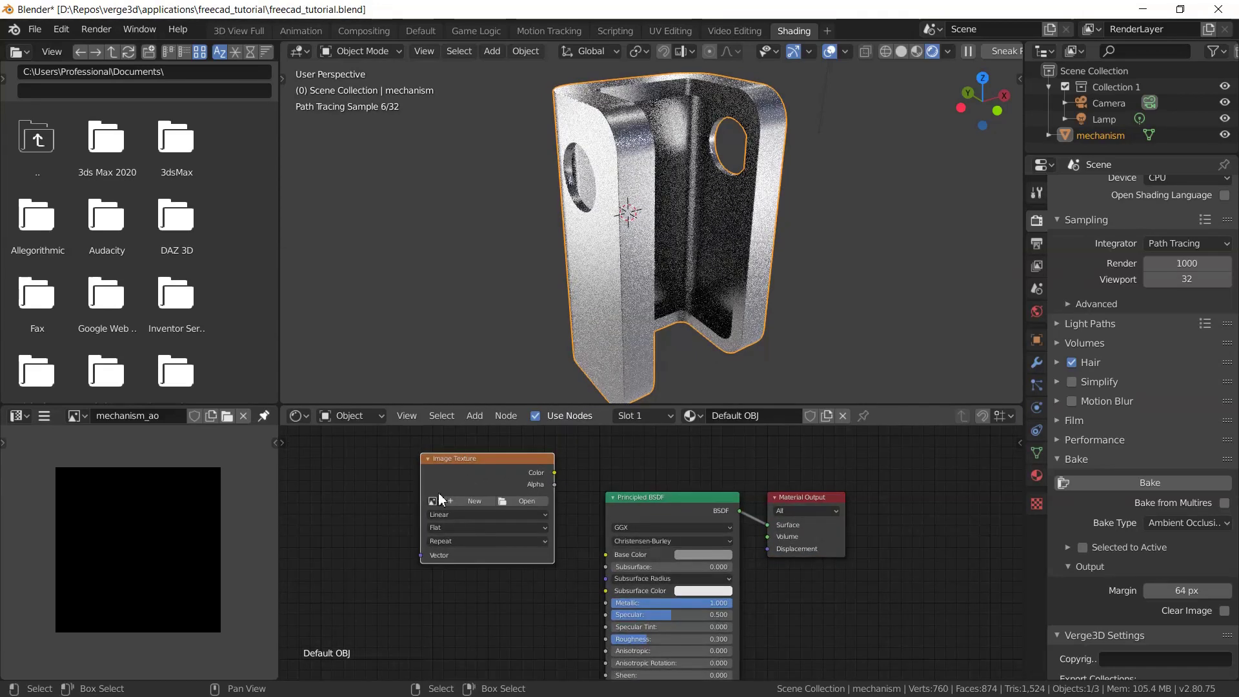
{"action": "left_click", "coordinate": [432, 501]}
{"action": "left_click", "coordinate": [478, 478]}
{"action": "scroll", "coordinate": [512, 475], "scroll_direction": "down", "scroll_amount": 1}
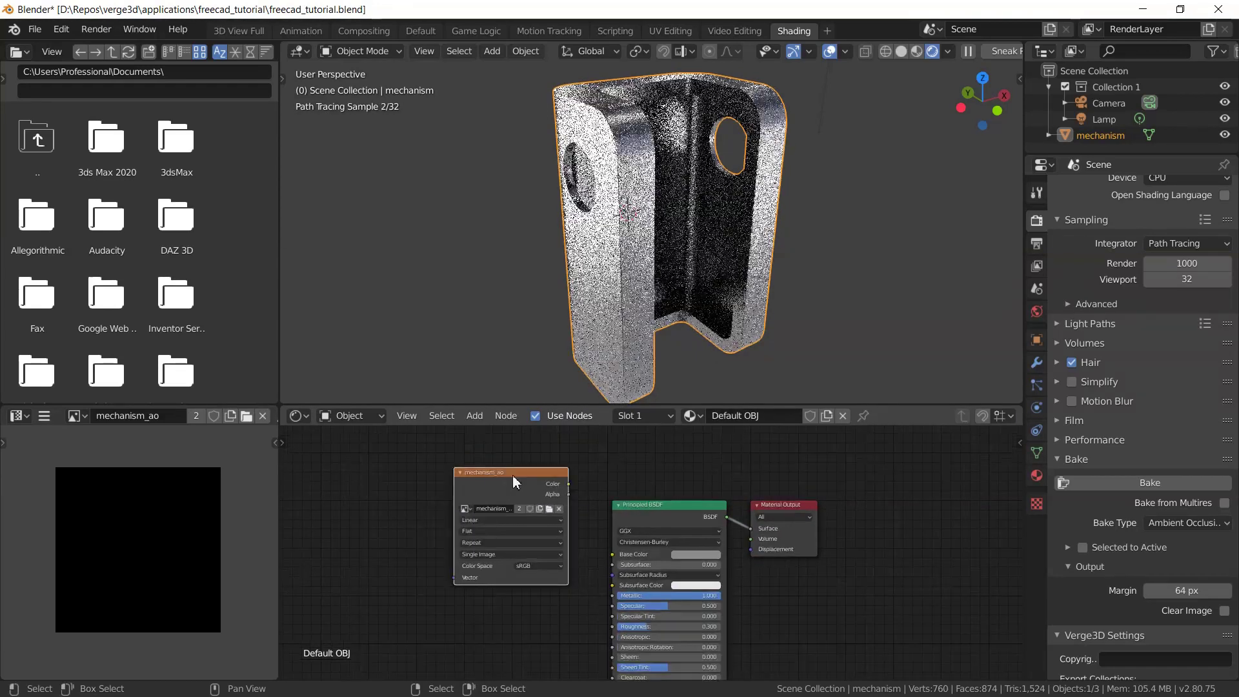
{"action": "key", "text": "g"}
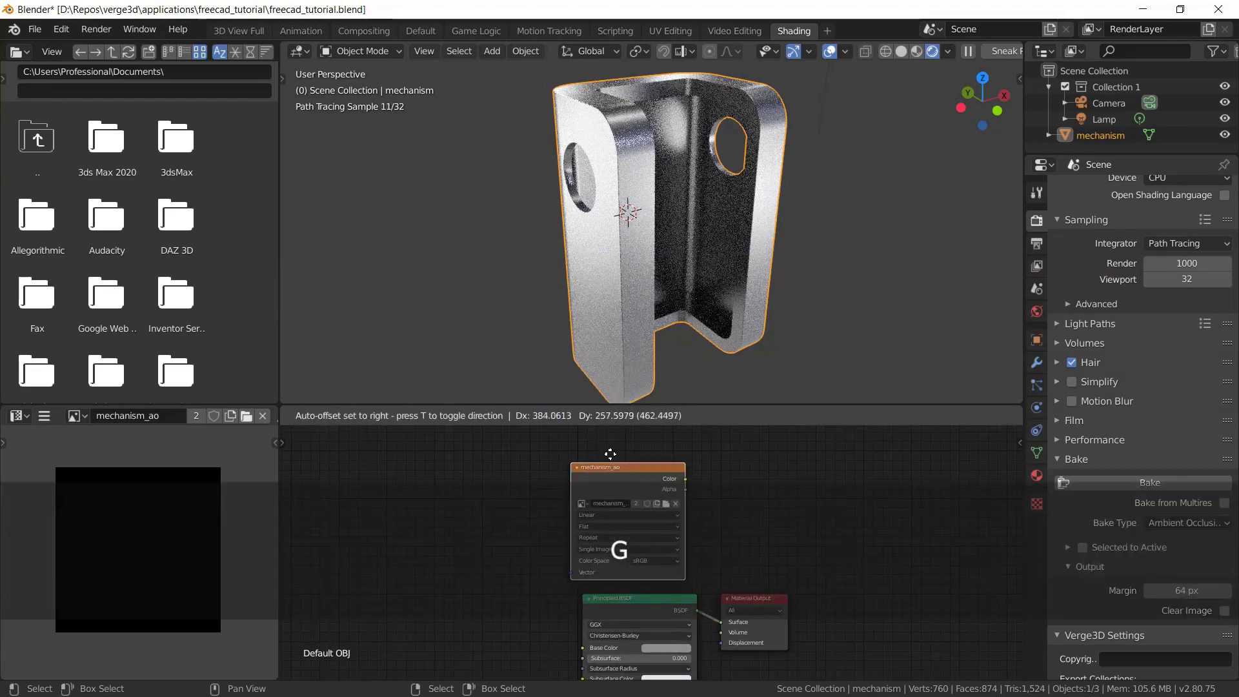
{"action": "left_click", "coordinate": [610, 455]}
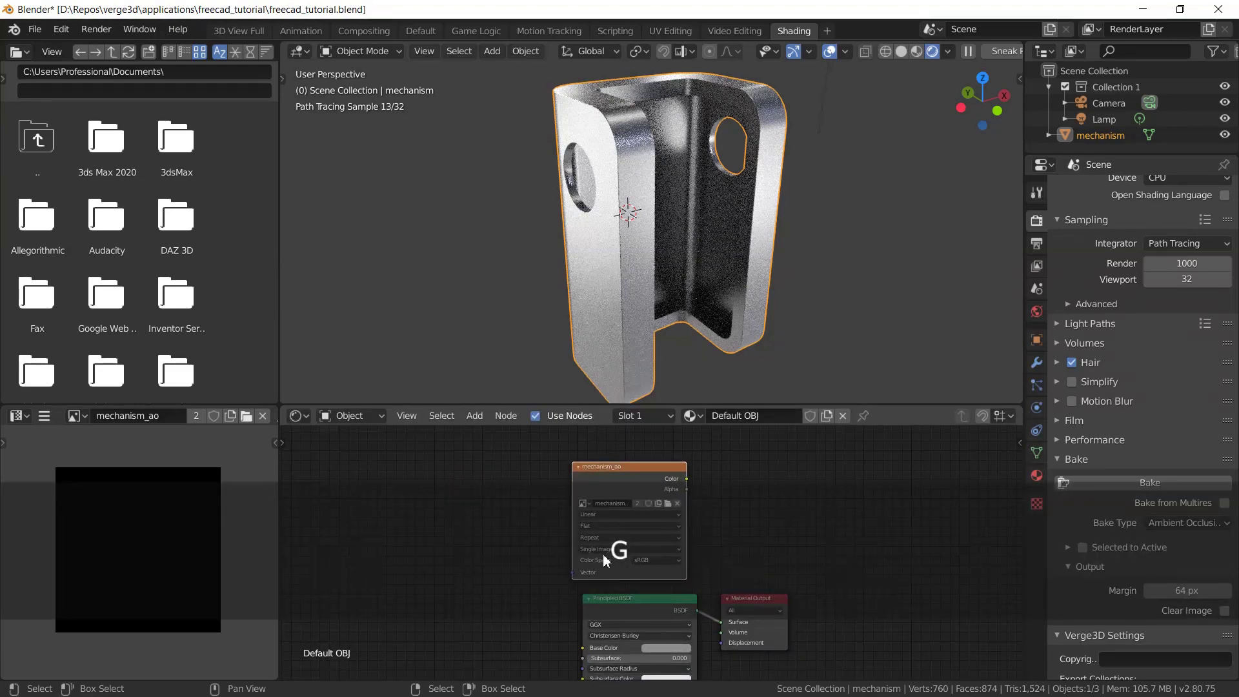
Bake the ambient occlusion into the mechanism_ao image and save the baked image.
{"action": "left_click", "coordinate": [1135, 483]}
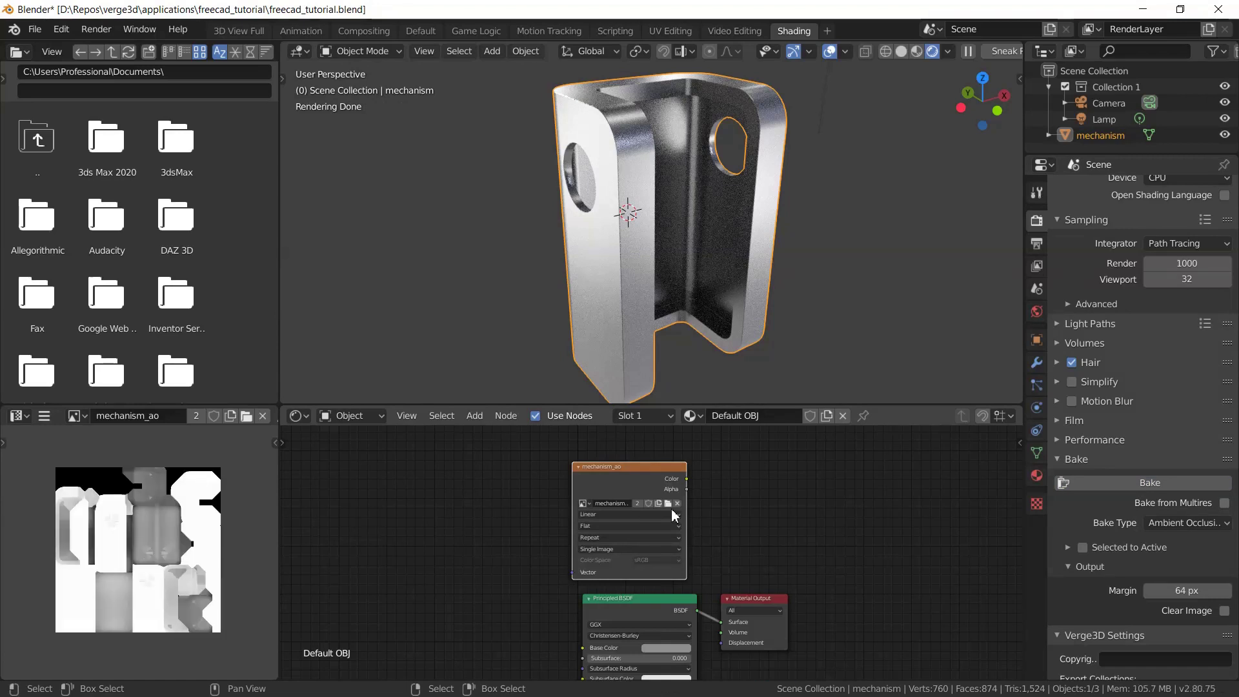
{"action": "scroll", "coordinate": [113, 546], "scroll_direction": "up", "scroll_amount": 4}
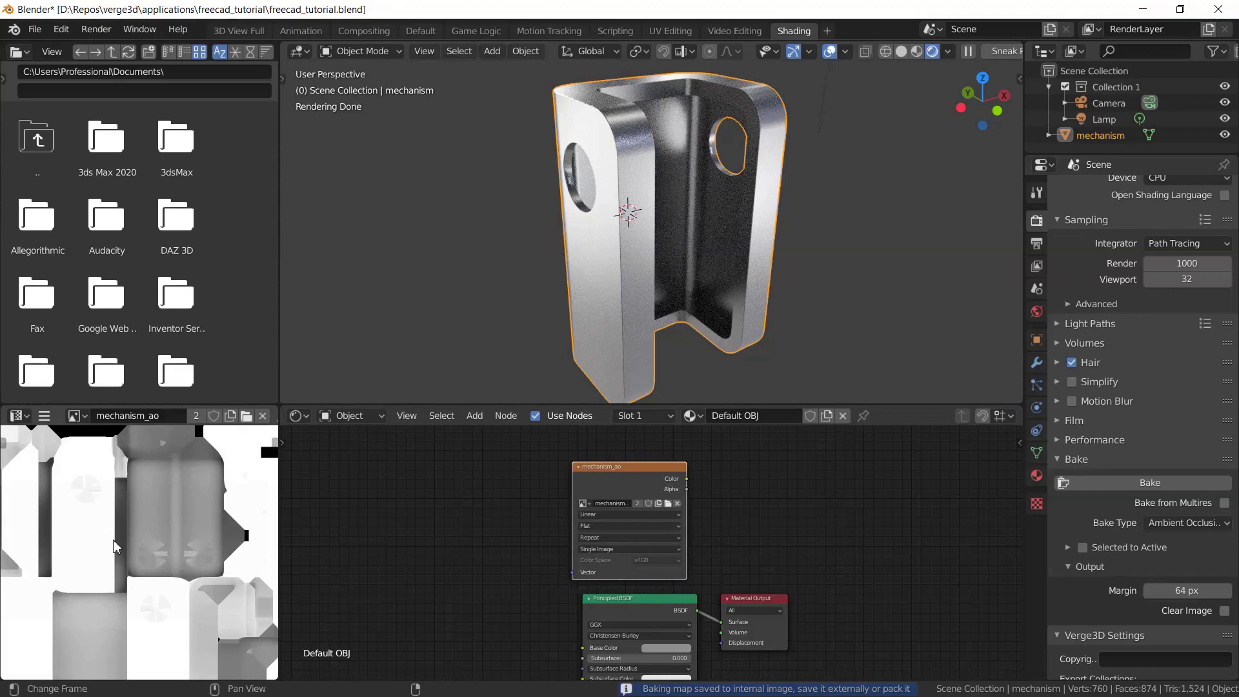
{"action": "scroll", "coordinate": [148, 545], "scroll_direction": "up", "scroll_amount": 4}
{"action": "left_click", "coordinate": [44, 415]}
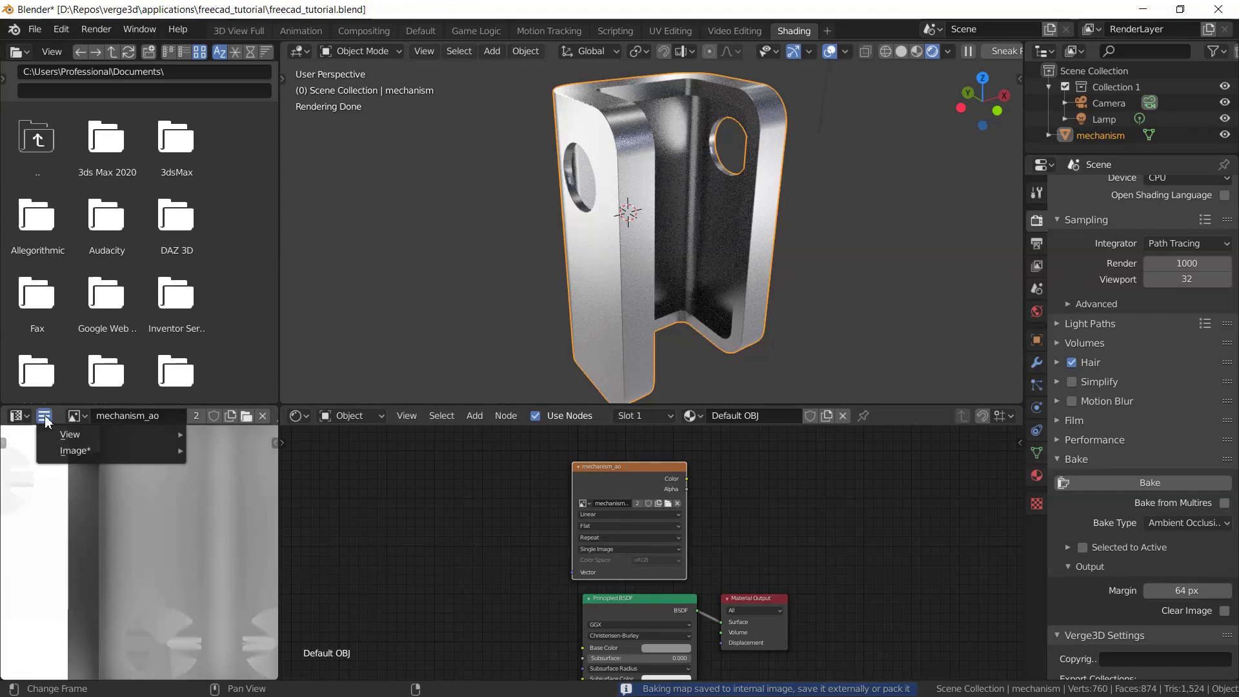
{"action": "mouse_move", "coordinate": [129, 450]}
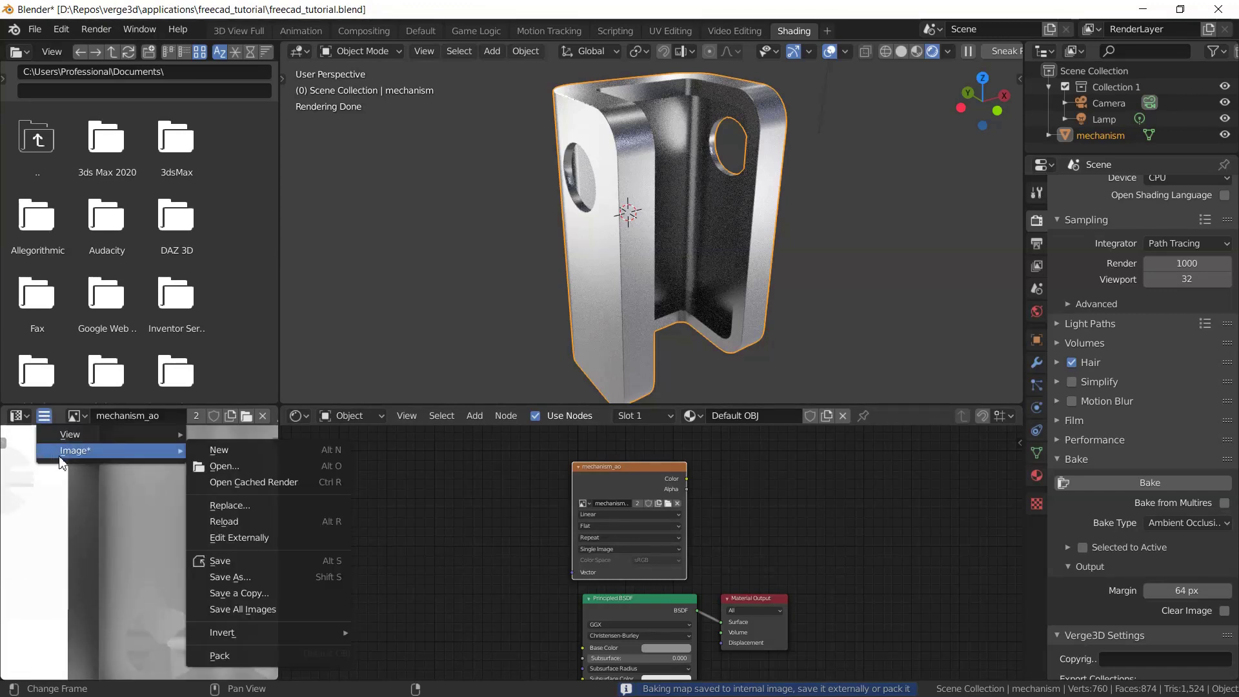
{"action": "left_click", "coordinate": [246, 561]}
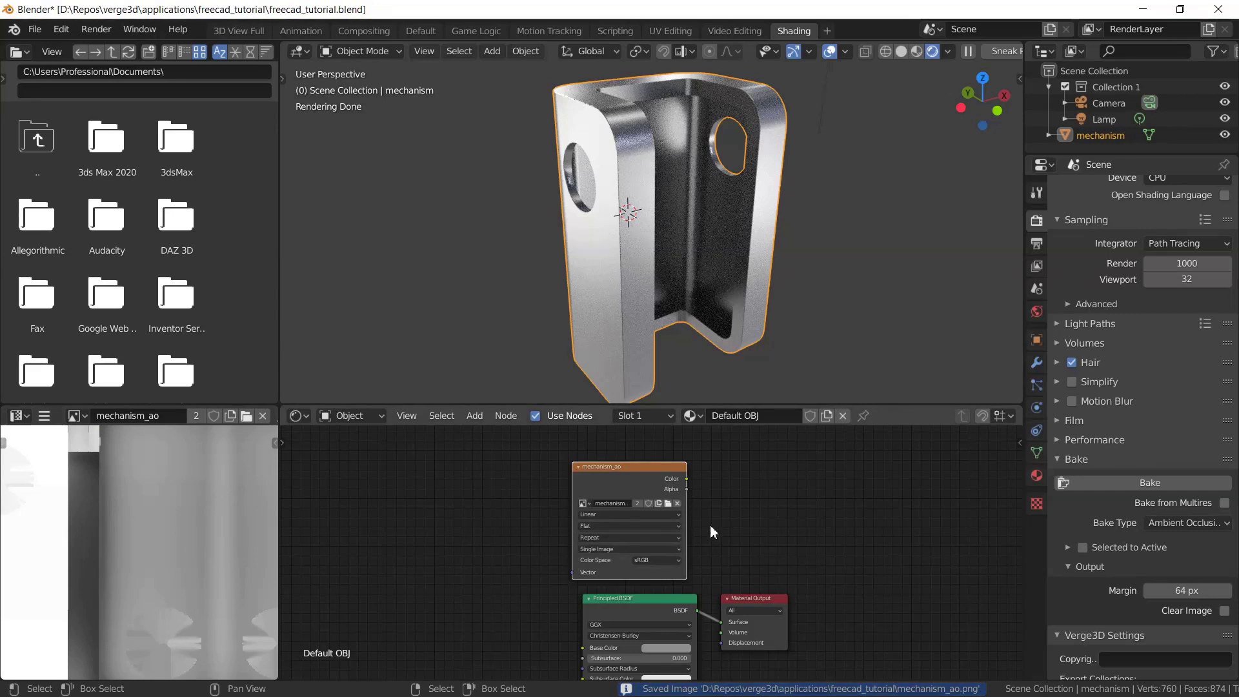
Switch the render engine back to Eevee.
{"action": "scroll", "coordinate": [1102, 331], "scroll_direction": "up", "scroll_amount": 3}
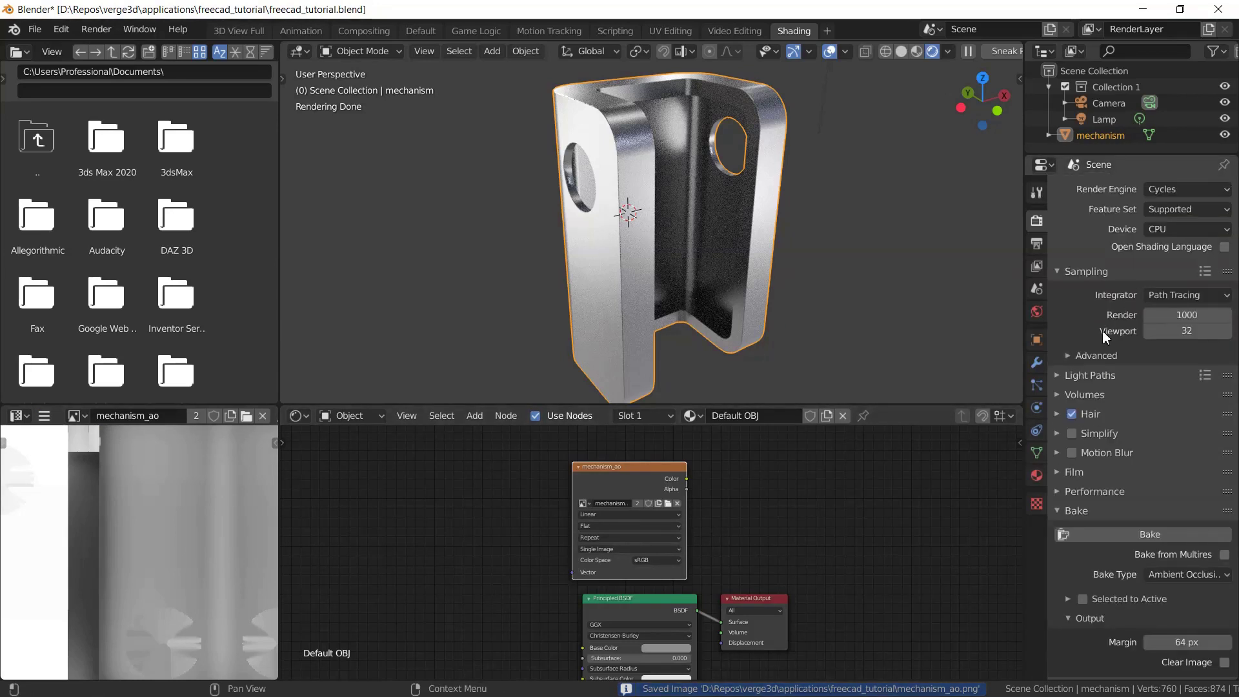
{"action": "left_click", "coordinate": [1162, 189]}
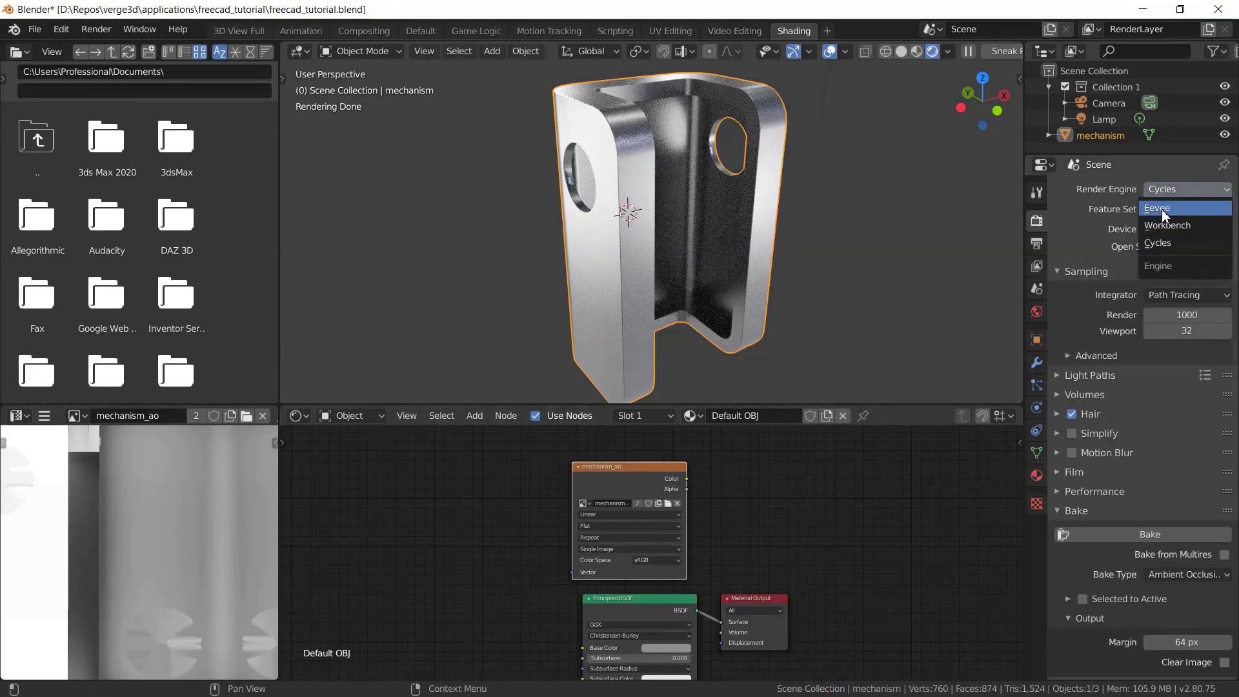
{"action": "left_click", "coordinate": [1162, 210]}
{"action": "middle_click_drag", "start_coordinate": [648, 196], "coordinate": [607, 226]}
Spread out the material nodes, moving the Material Output away from the Principled BSDF and widening the gap below the image texture.
{"action": "scroll", "coordinate": [787, 576], "scroll_direction": "up", "scroll_amount": 2}
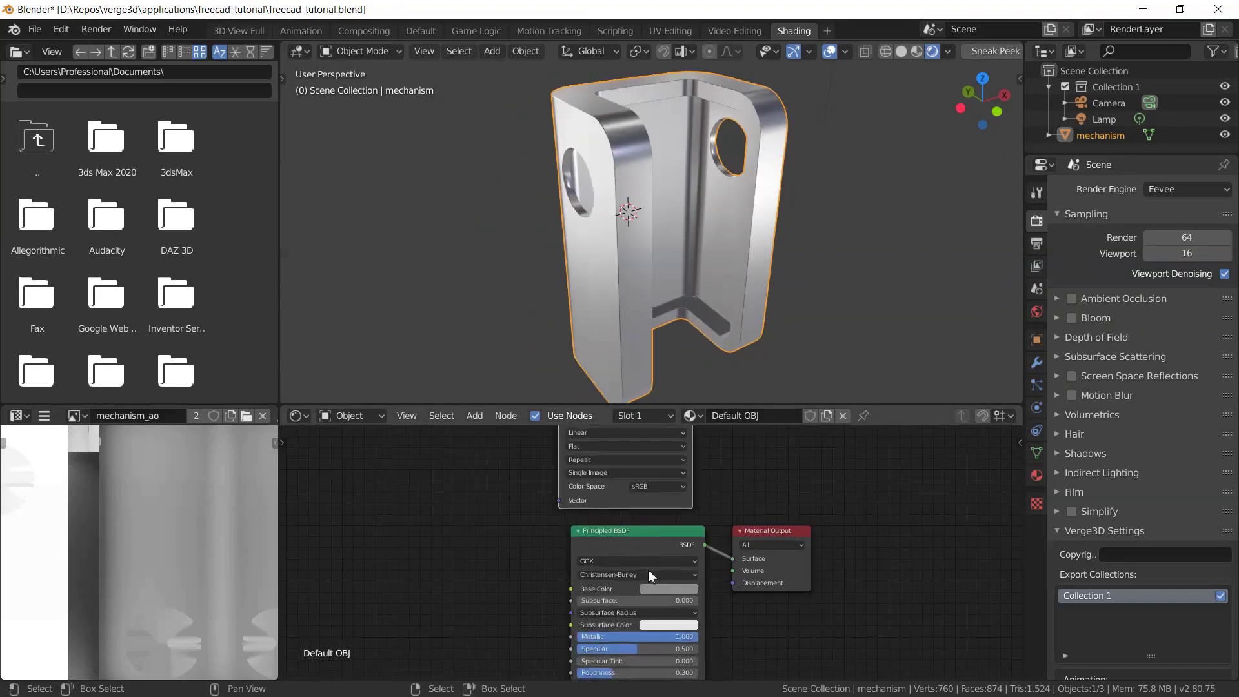
{"action": "key", "text": "g"}
{"action": "left_click", "coordinate": [761, 536]}
{"action": "left_click_drag", "start_coordinate": [762, 536], "coordinate": [936, 559]}
{"action": "middle_click_drag", "start_coordinate": [633, 374], "coordinate": [648, 452]}
{"action": "left_click_drag", "start_coordinate": [648, 456], "coordinate": [644, 450]}
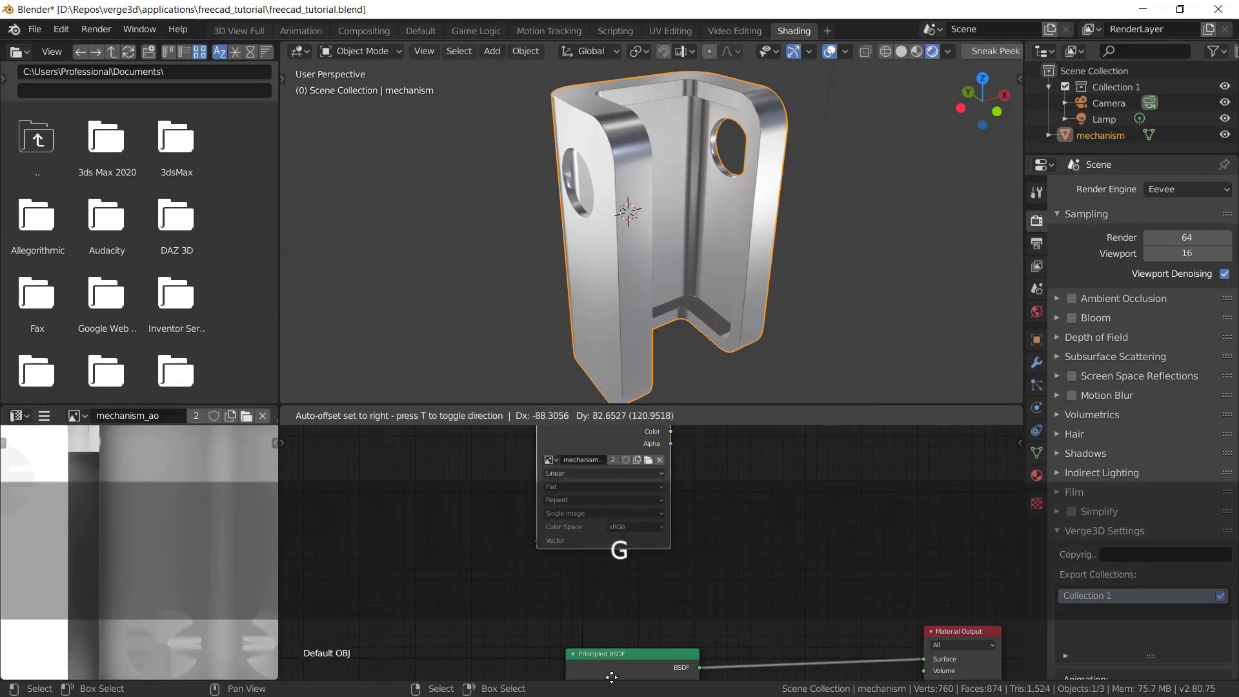
{"action": "left_click", "coordinate": [606, 381]}
Insert a Mix Shader node into the link between the Principled BSDF and the Material Output.
{"action": "key", "text": "shift+a"}
{"action": "mouse_move", "coordinate": [793, 513]}
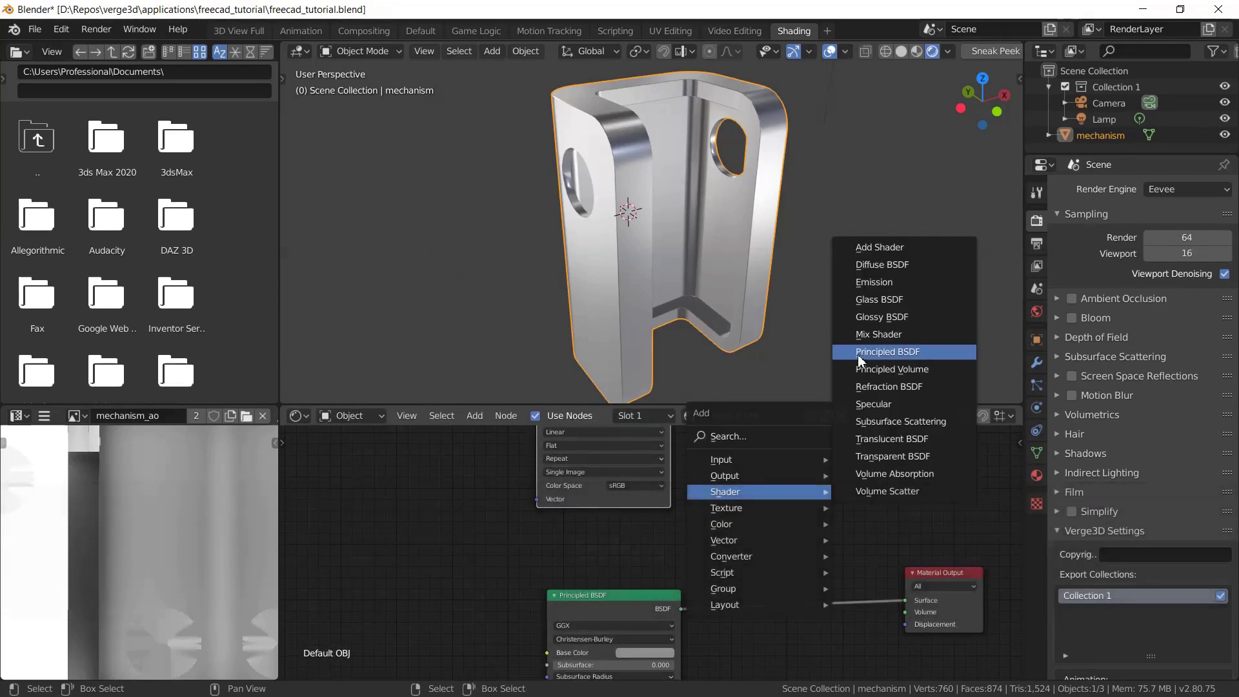
{"action": "left_click", "coordinate": [883, 334]}
{"action": "left_click", "coordinate": [814, 581]}
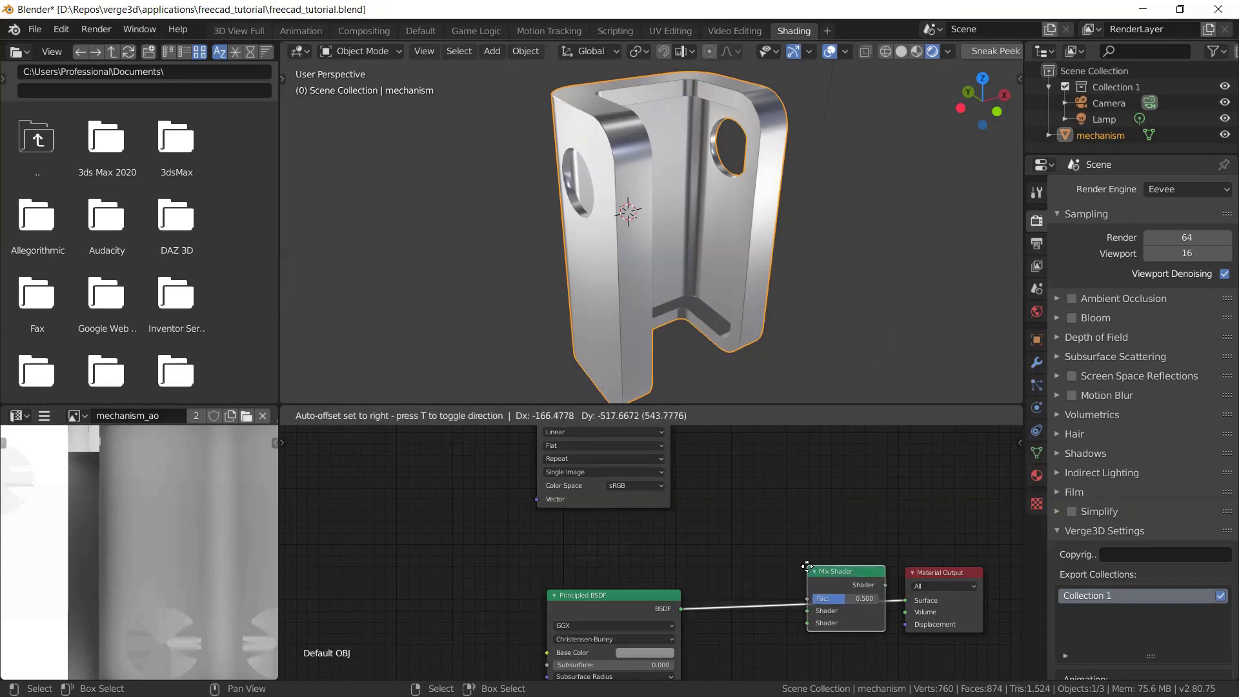
{"action": "key", "text": "g"}
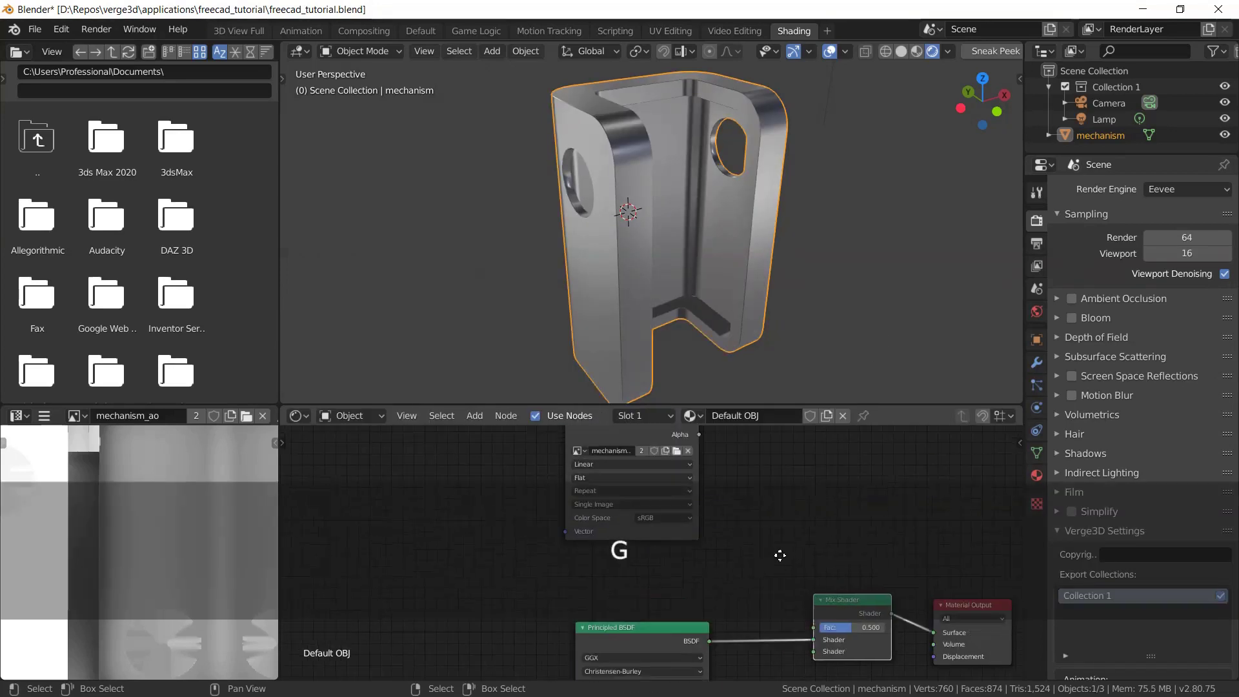
Add a Diffuse BSDF node above the Principled BSDF and set its color to black.
{"action": "key", "text": "shift+a"}
{"action": "mouse_move", "coordinate": [788, 528]}
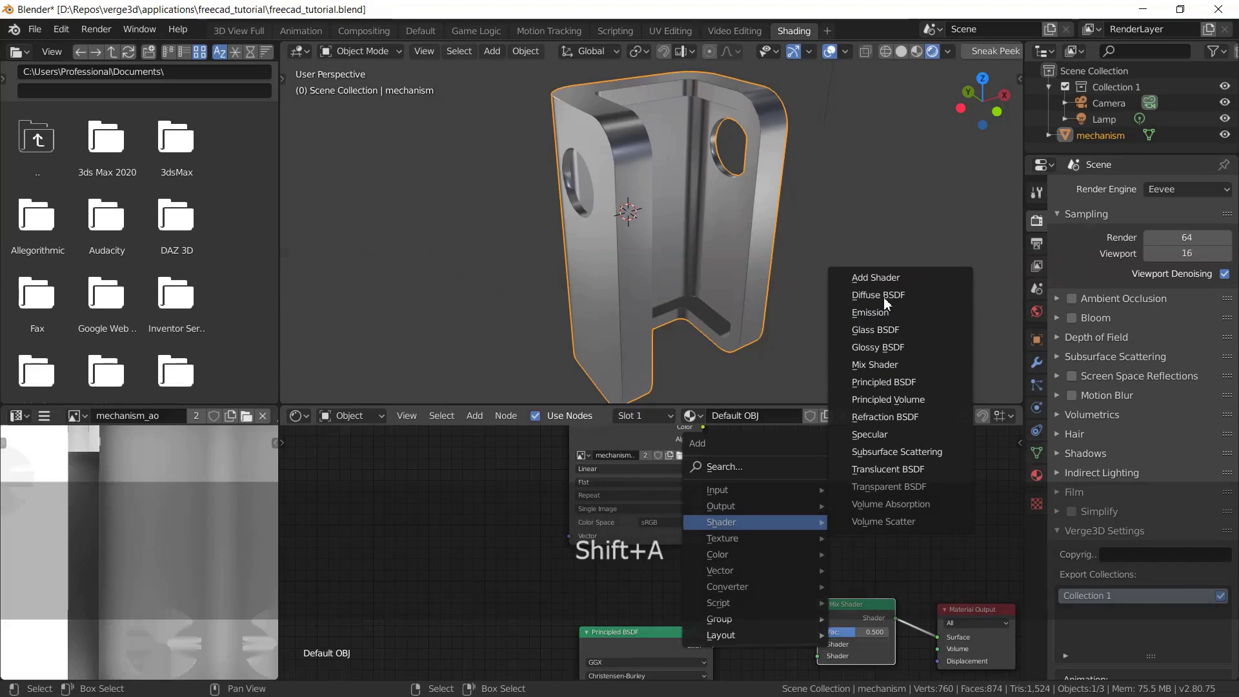
{"action": "left_click", "coordinate": [862, 295]}
{"action": "left_click", "coordinate": [520, 599]}
{"action": "scroll", "coordinate": [765, 562], "scroll_direction": "up", "scroll_amount": 1}
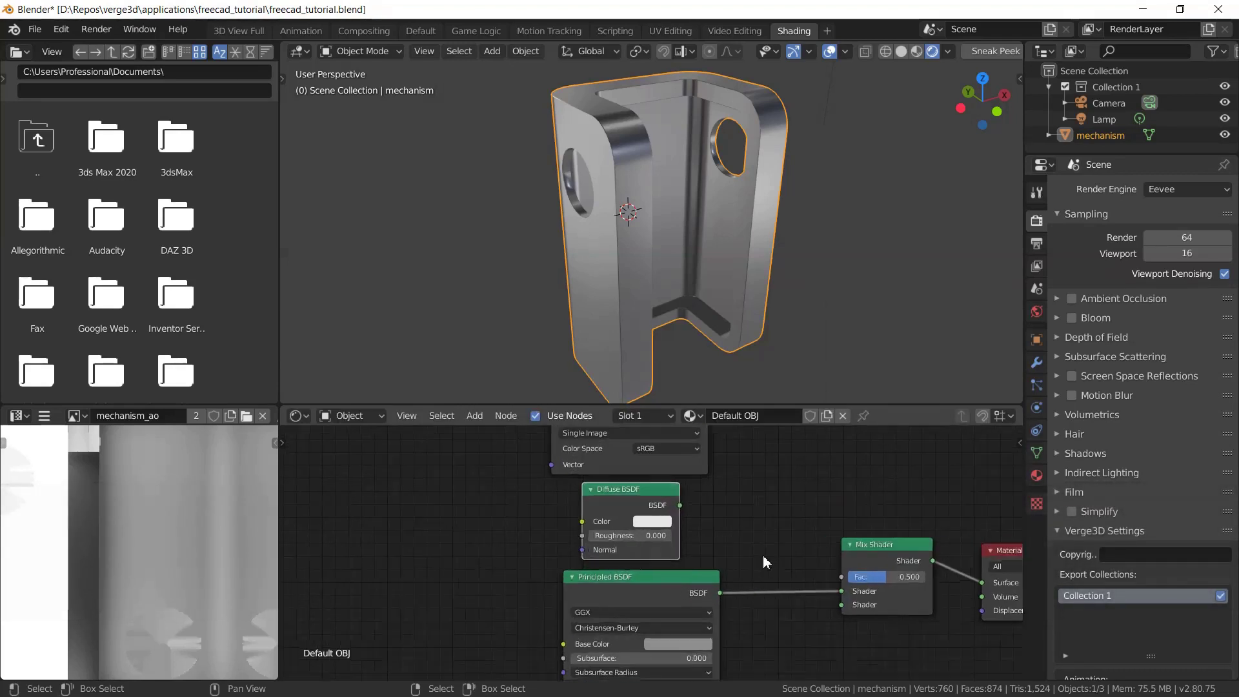
{"action": "left_click", "coordinate": [665, 523]}
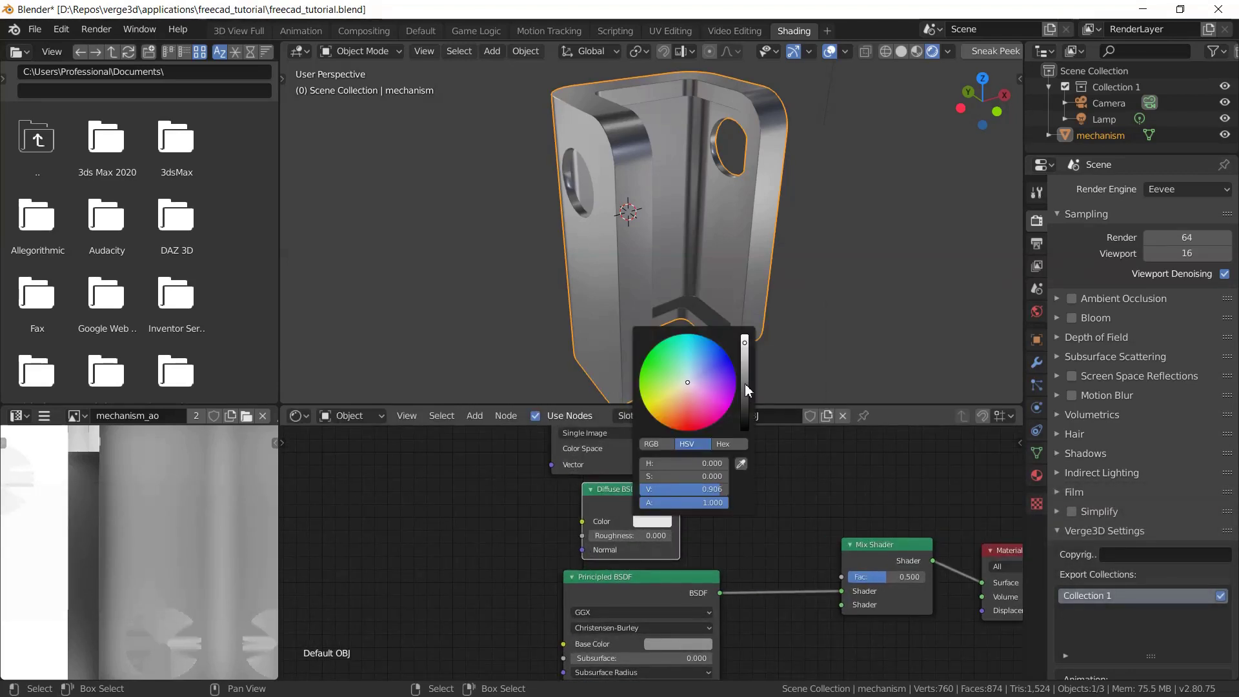
{"action": "left_click_drag", "start_coordinate": [747, 390], "coordinate": [746, 431]}
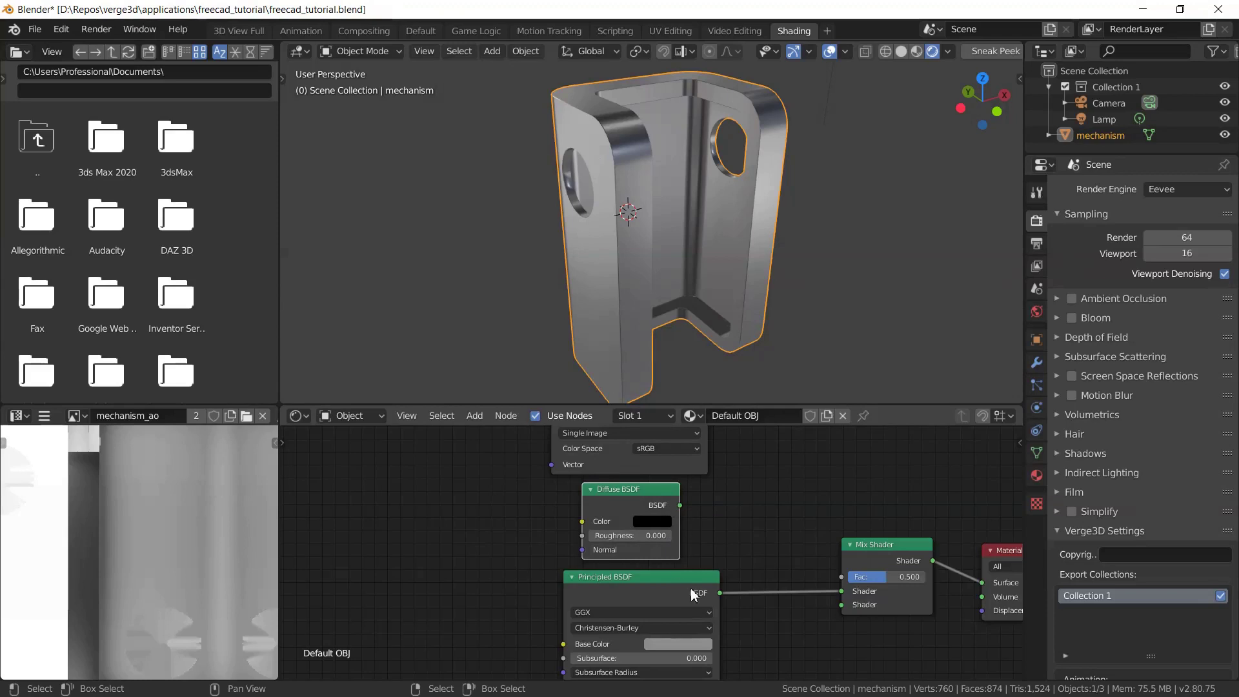
Space out the two BSDF nodes and connect the Diffuse BSDF to the Mix Shader's first shader input, with the Principled BSDF on the second.
{"action": "key", "text": "g"}
{"action": "key", "text": "Escape"}
{"action": "middle_click_drag", "start_coordinate": [710, 494], "coordinate": [699, 554]}
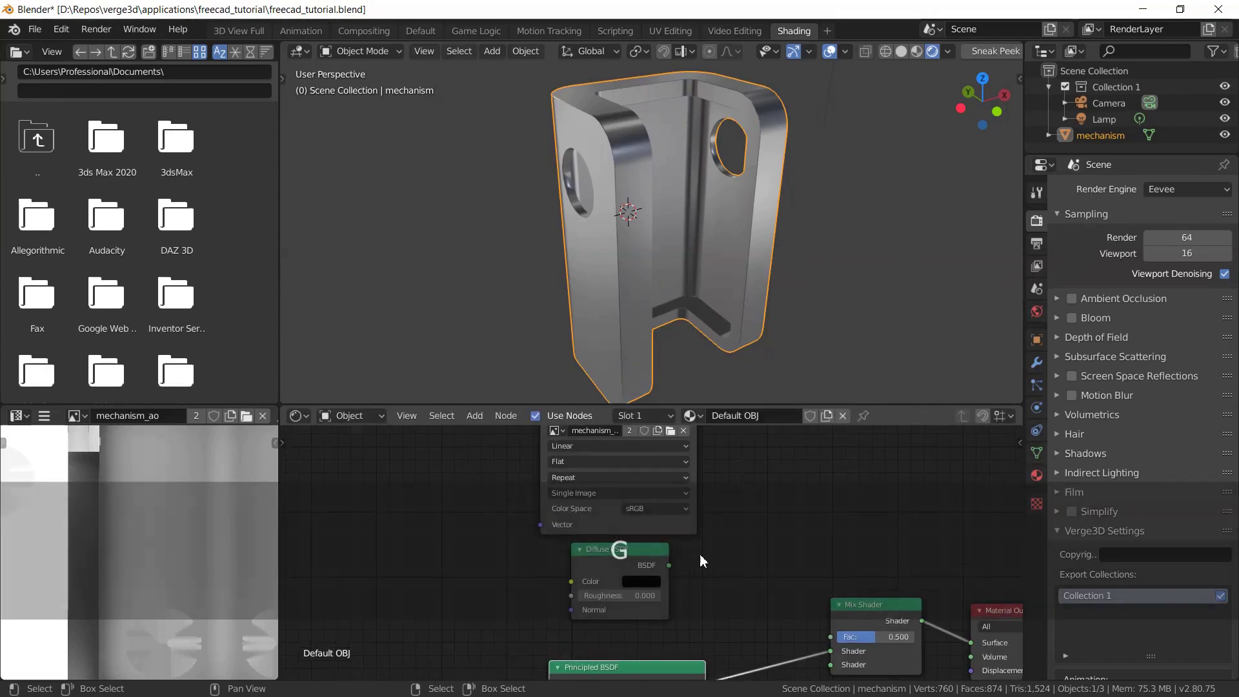
{"action": "left_click_drag", "start_coordinate": [637, 557], "coordinate": [634, 563]}
{"action": "middle_click_drag", "start_coordinate": [653, 590], "coordinate": [645, 544]}
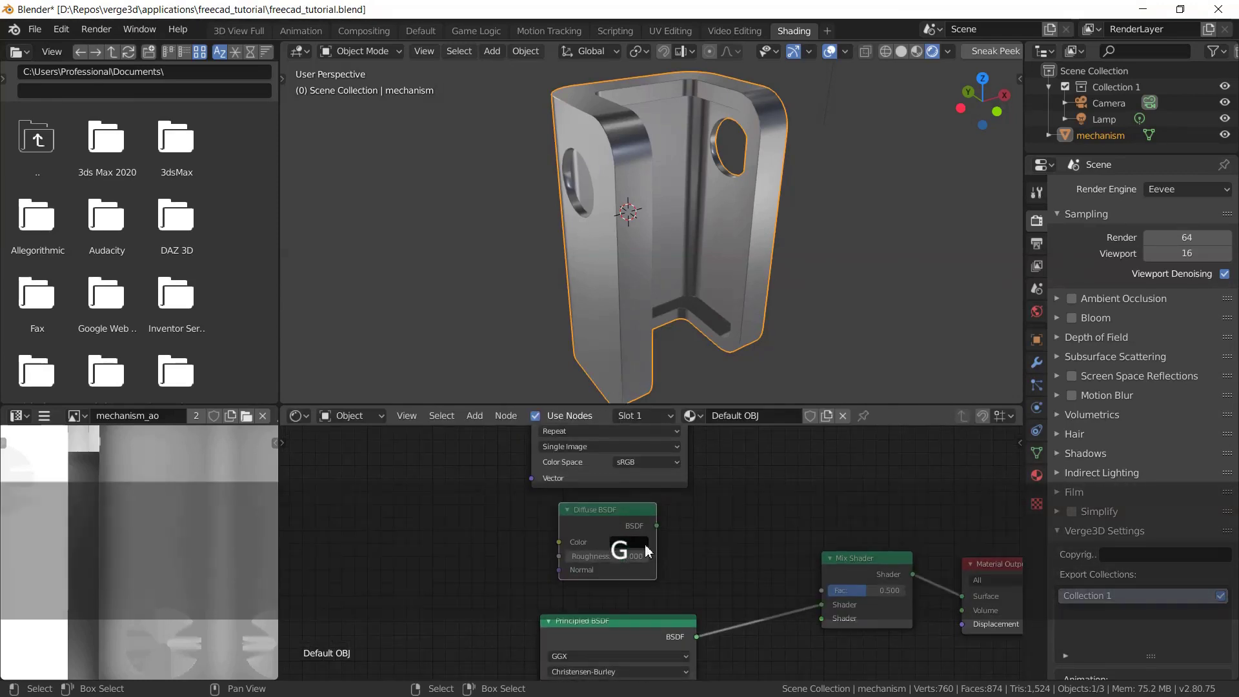
{"action": "left_click_drag", "start_coordinate": [656, 525], "coordinate": [833, 610]}
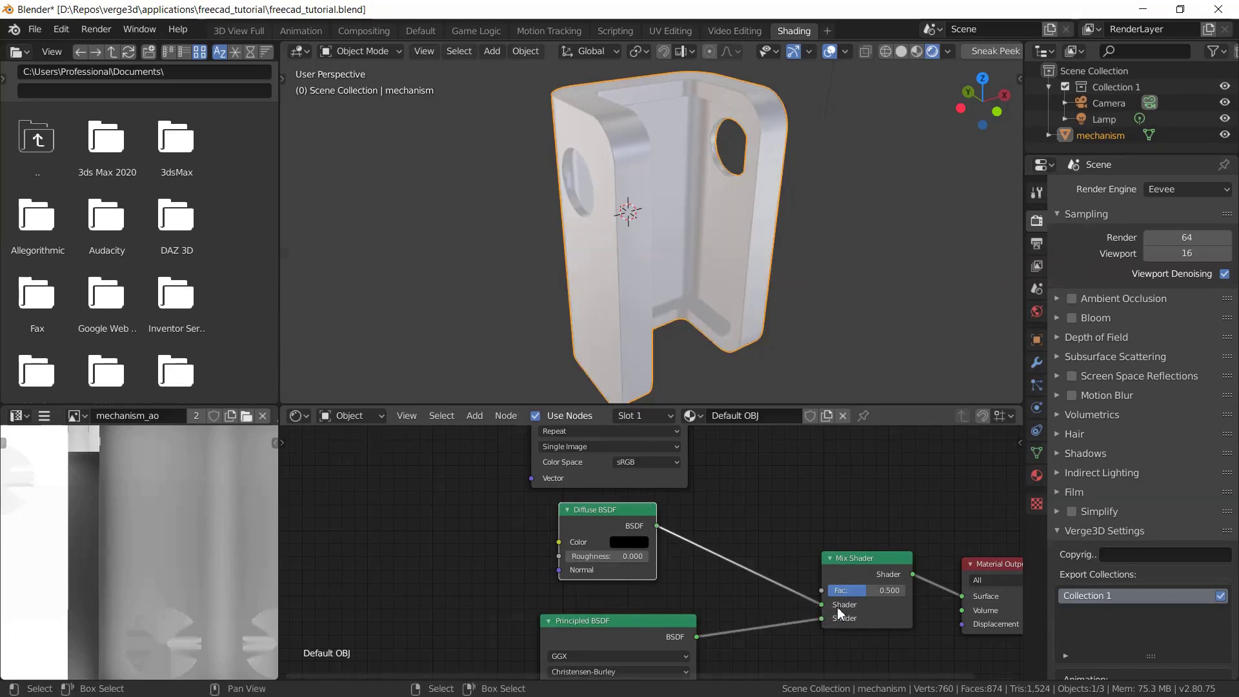
Connect the mechanism_ao image texture's Color output to the Mix Shader's Fac input.
{"action": "middle_click_drag", "start_coordinate": [690, 643], "coordinate": [698, 607]}
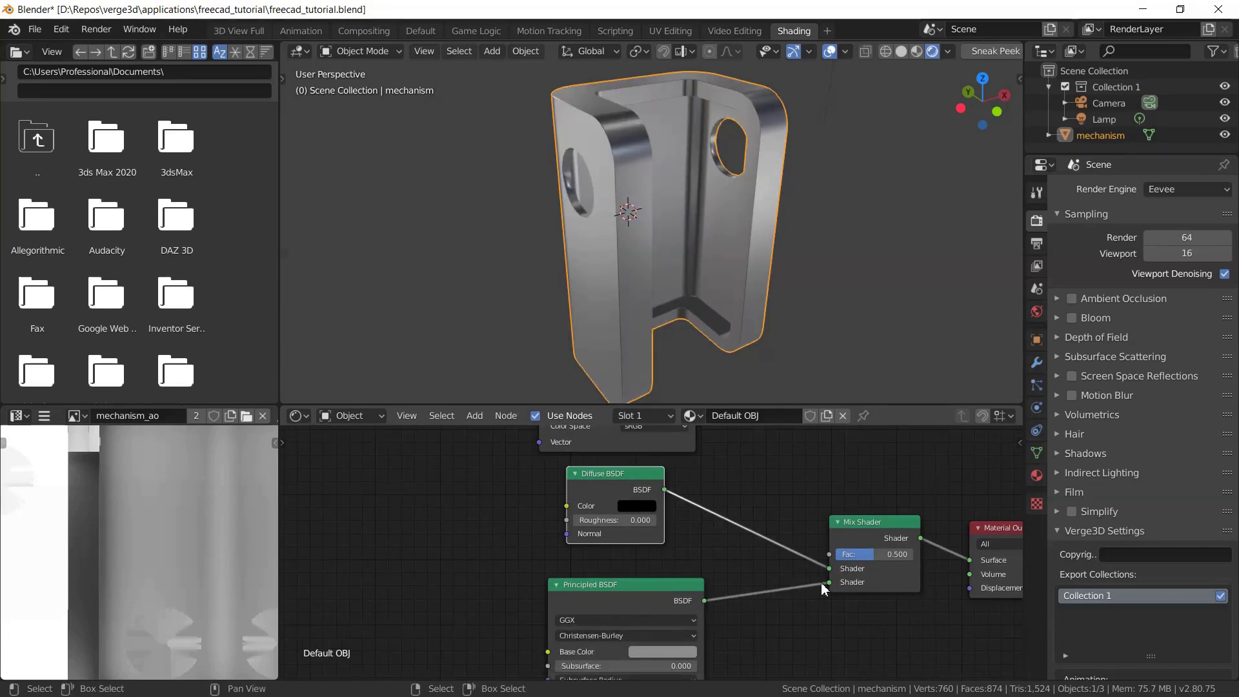
{"action": "scroll", "coordinate": [806, 549], "scroll_direction": "down", "scroll_amount": 1}
{"action": "middle_click_drag", "start_coordinate": [742, 475], "coordinate": [741, 567]}
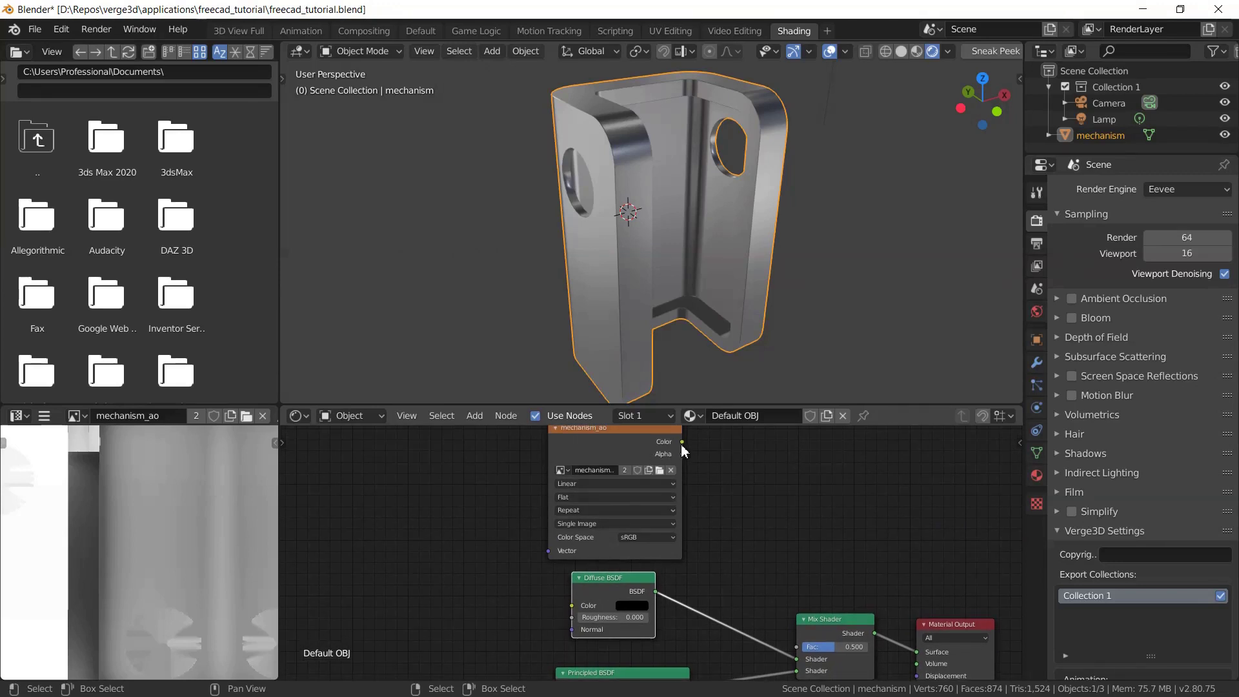
{"action": "left_click_drag", "start_coordinate": [682, 443], "coordinate": [668, 208]}
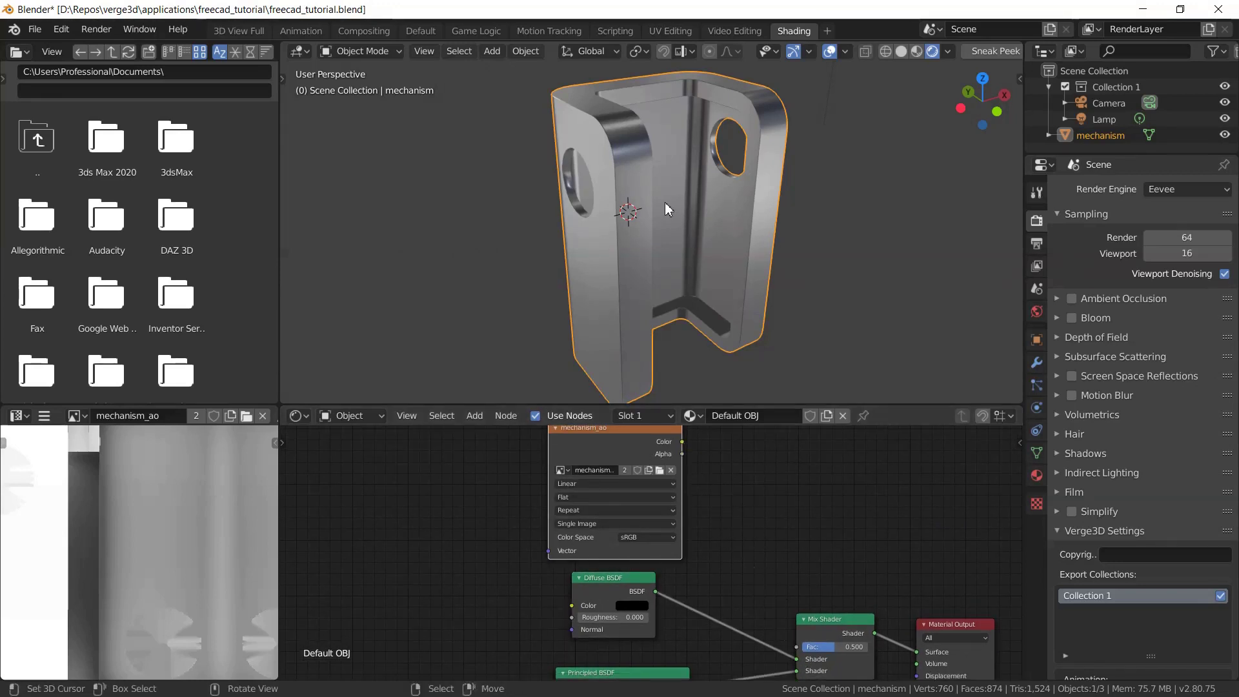
{"action": "left_click_drag", "start_coordinate": [682, 443], "coordinate": [799, 648]}
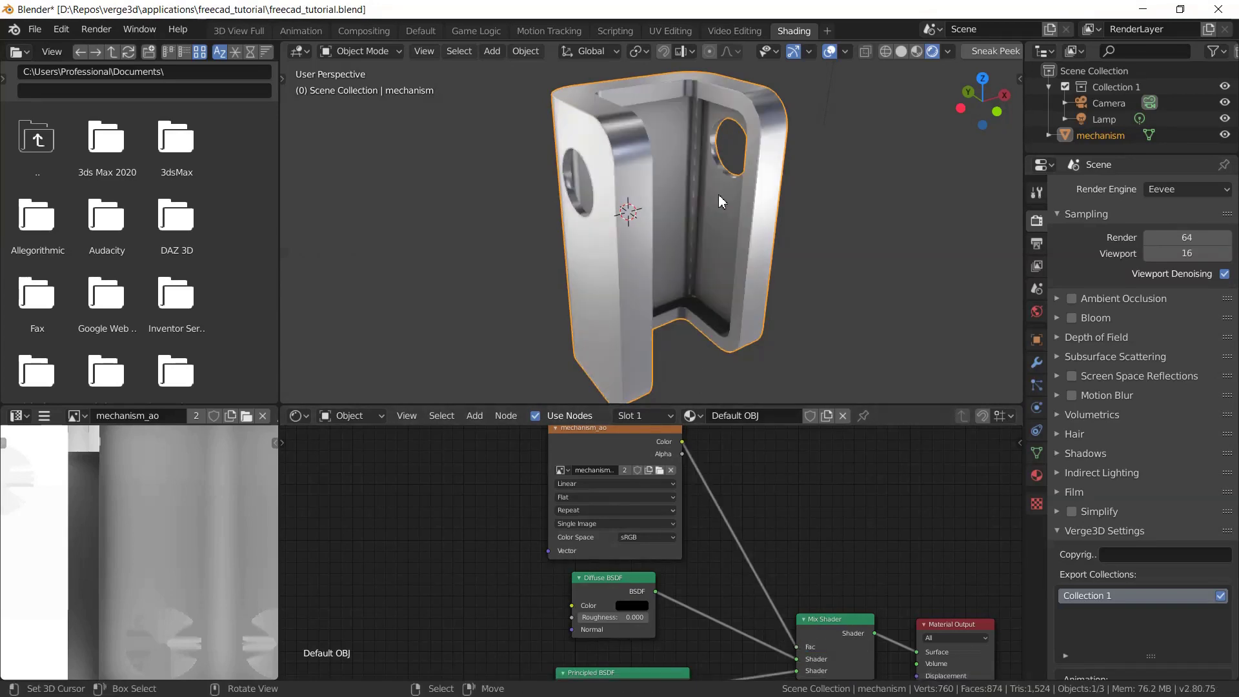
Save the Blender file and export the scene in Verge3D glTF (.gltf) format.
{"action": "middle_click_drag", "start_coordinate": [738, 229], "coordinate": [720, 249]}
{"action": "scroll", "coordinate": [119, 599], "scroll_direction": "down", "scroll_amount": 4}
{"action": "scroll", "coordinate": [151, 587], "scroll_direction": "up", "scroll_amount": 5}
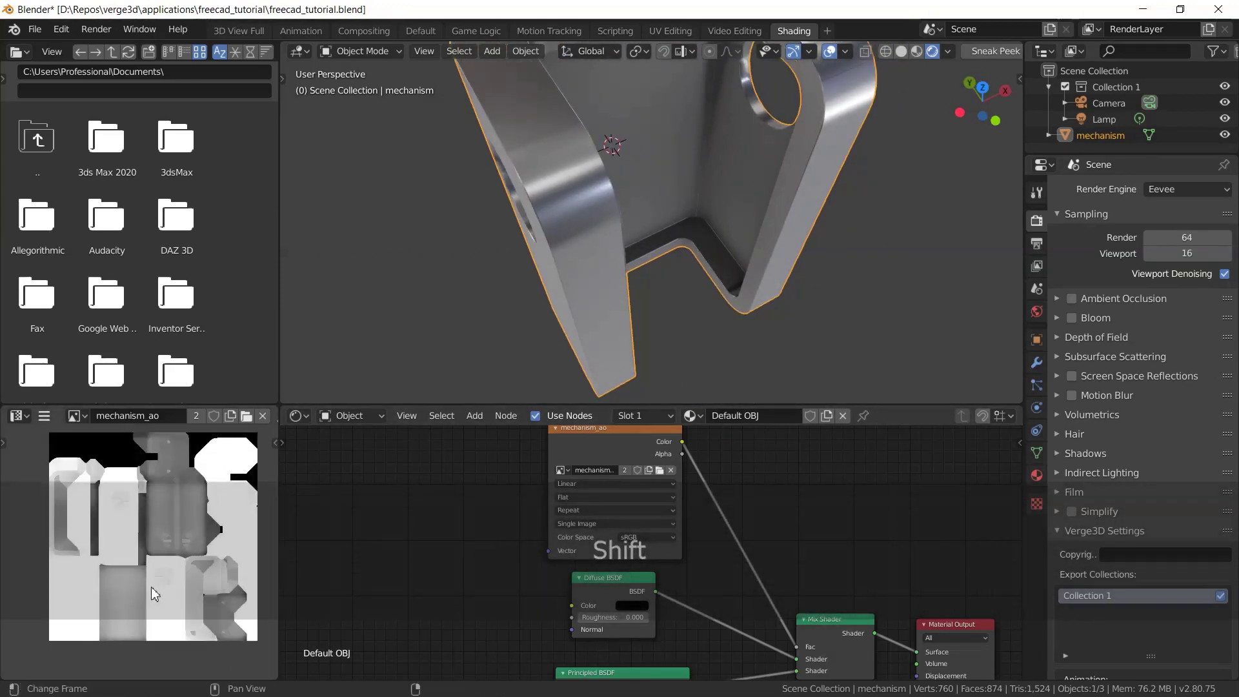
{"action": "middle_click_drag", "start_coordinate": [619, 352], "coordinate": [583, 296]}
{"action": "scroll", "coordinate": [492, 490], "scroll_direction": "down", "scroll_amount": 1}
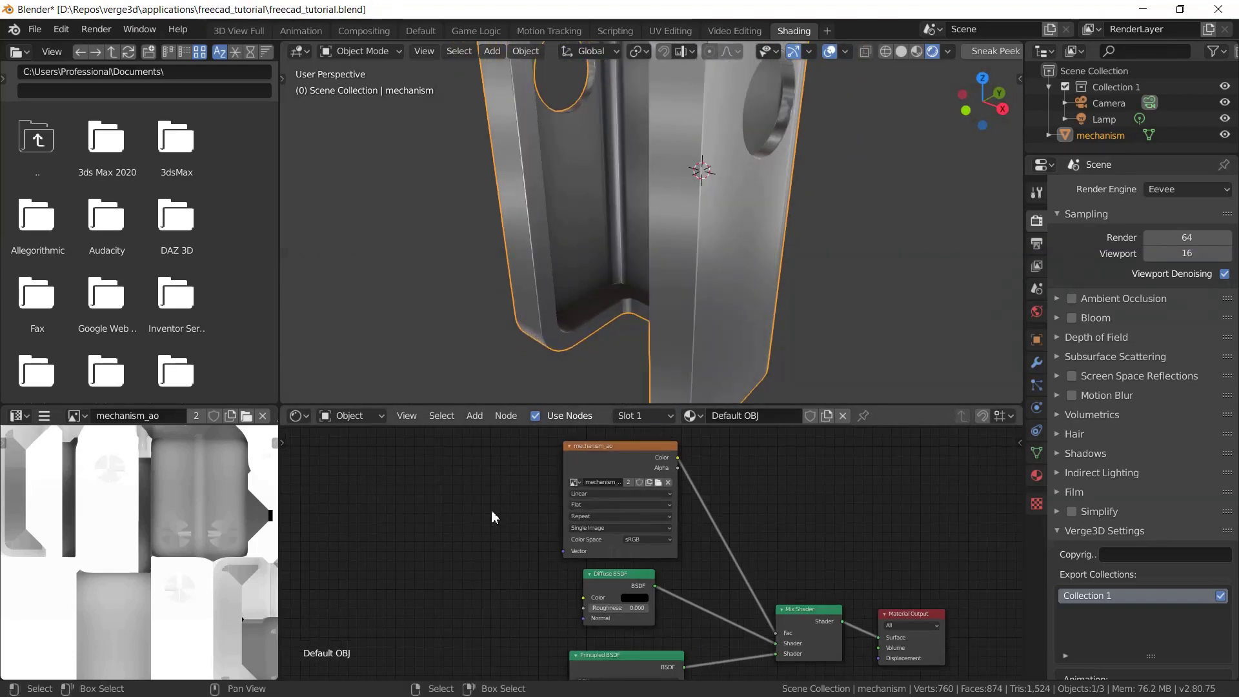
{"action": "key", "text": "ctrl+s"}
{"action": "key", "text": "q"}
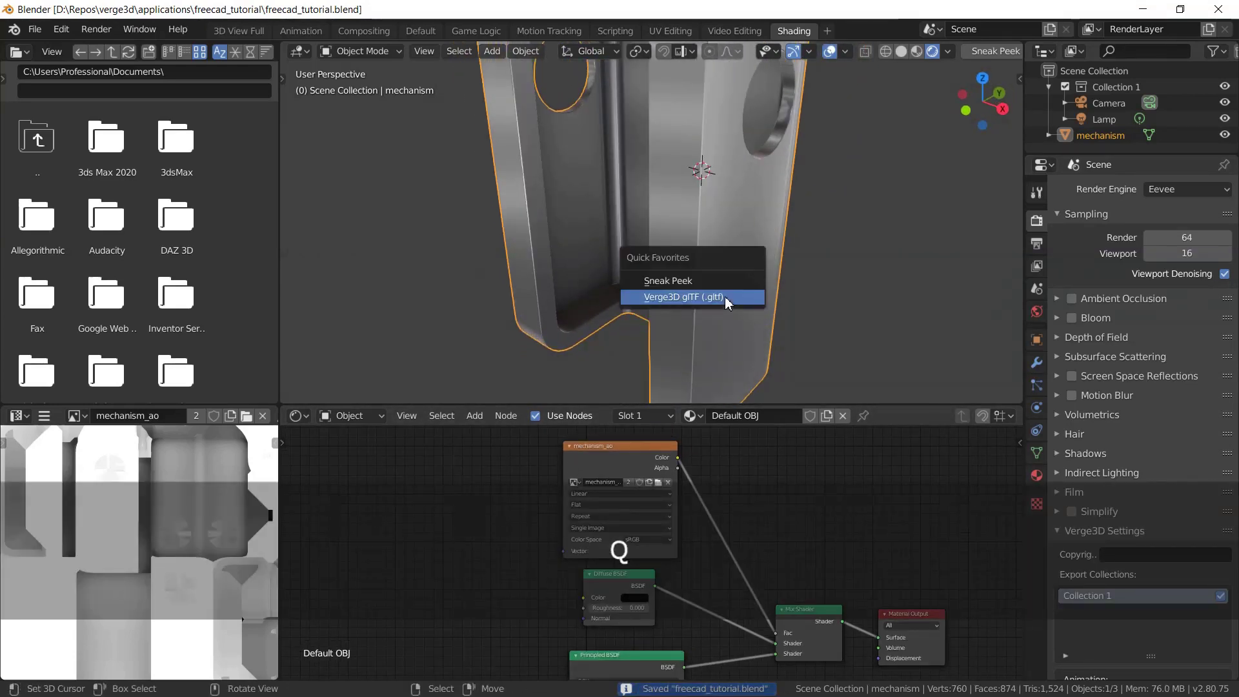
{"action": "left_click", "coordinate": [724, 299]}
{"action": "left_click", "coordinate": [1181, 72]}
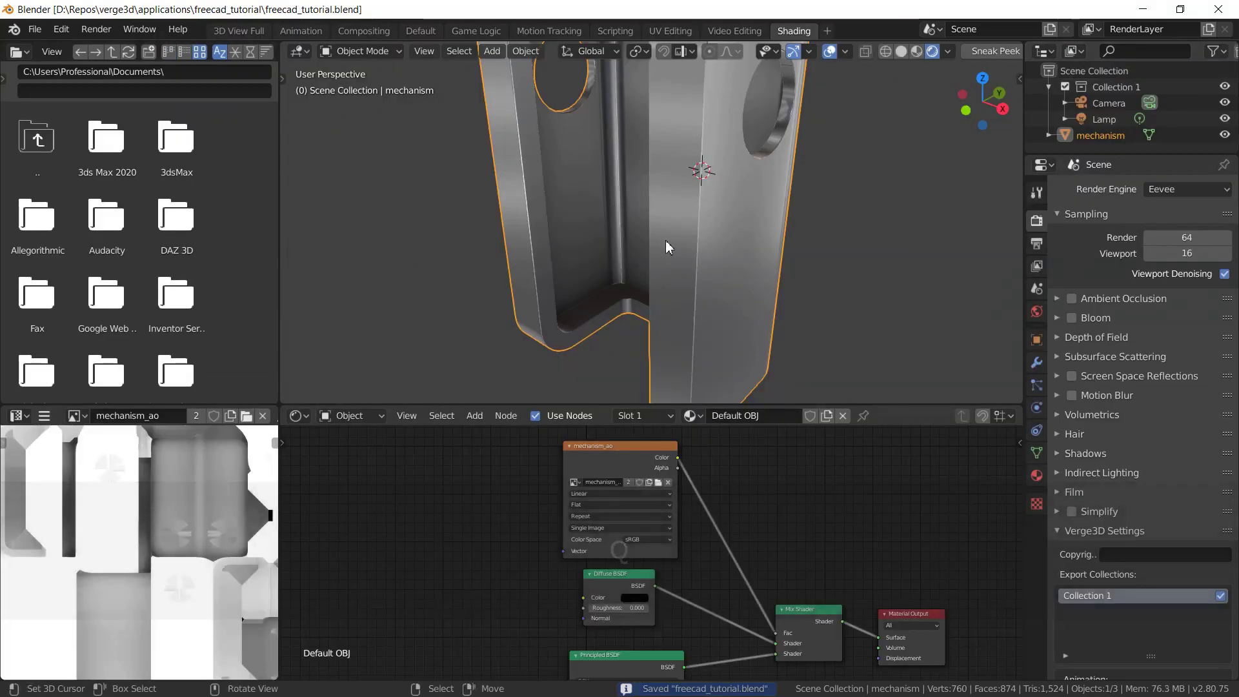
Switch to the browser, reload the freecad_tutorial.html page to check the exported part, and return to Blender.
{"action": "key", "text": "alt+Tab"}
{"action": "key", "text": "ctrl+r"}
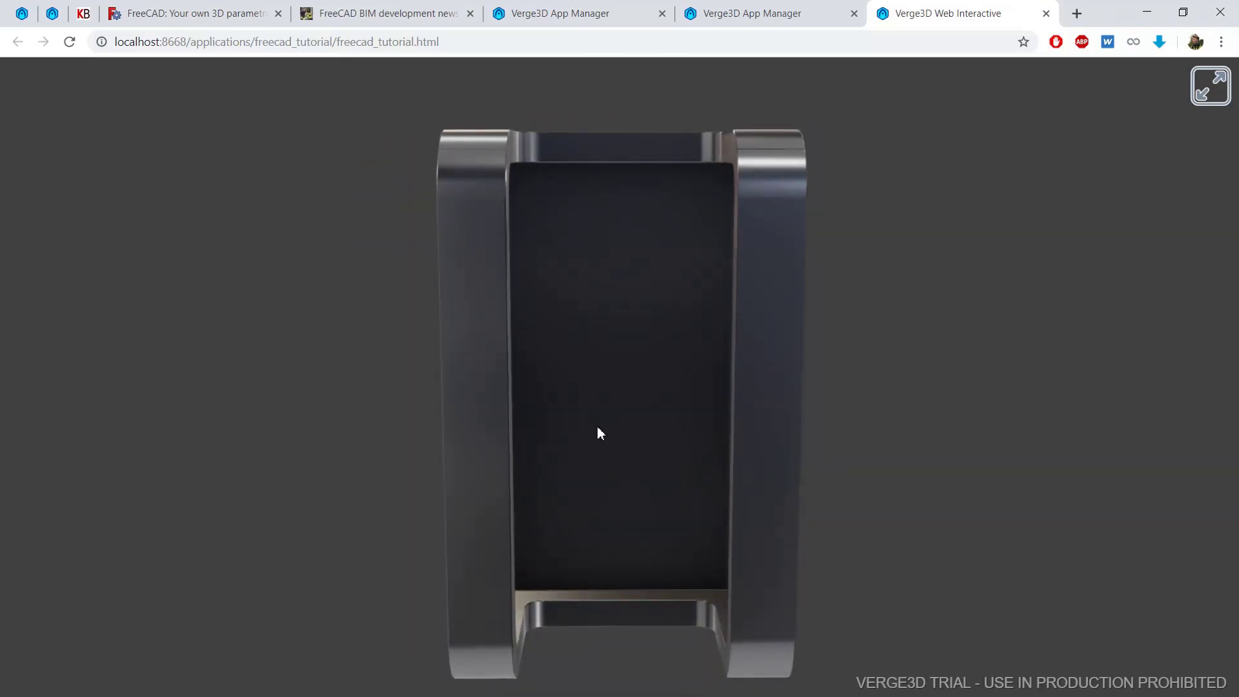
{"action": "key", "text": "alt+Tab"}
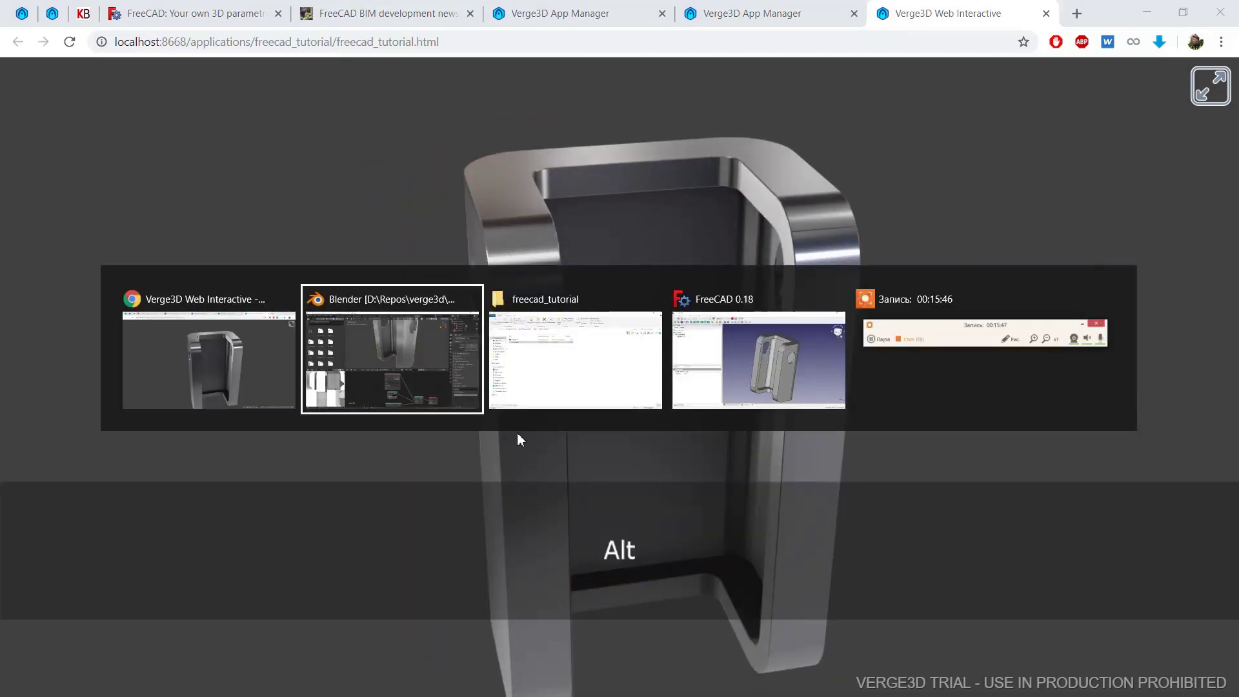